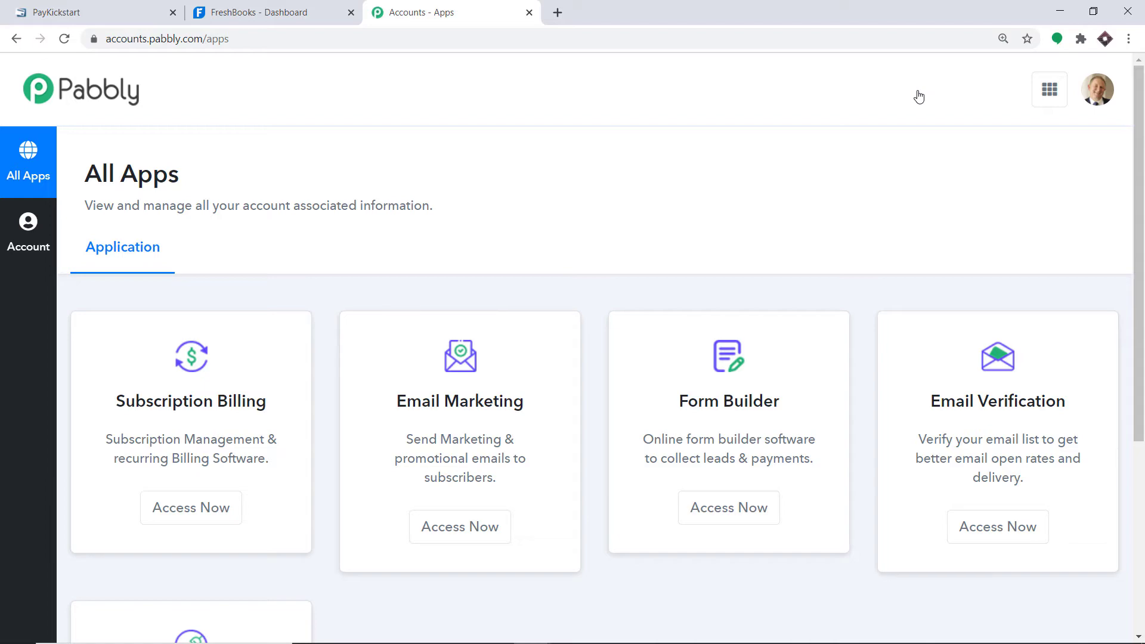
- Scroll the All Apps page down to bring the Connect card into view
scroll(881, 200, "down", 5)
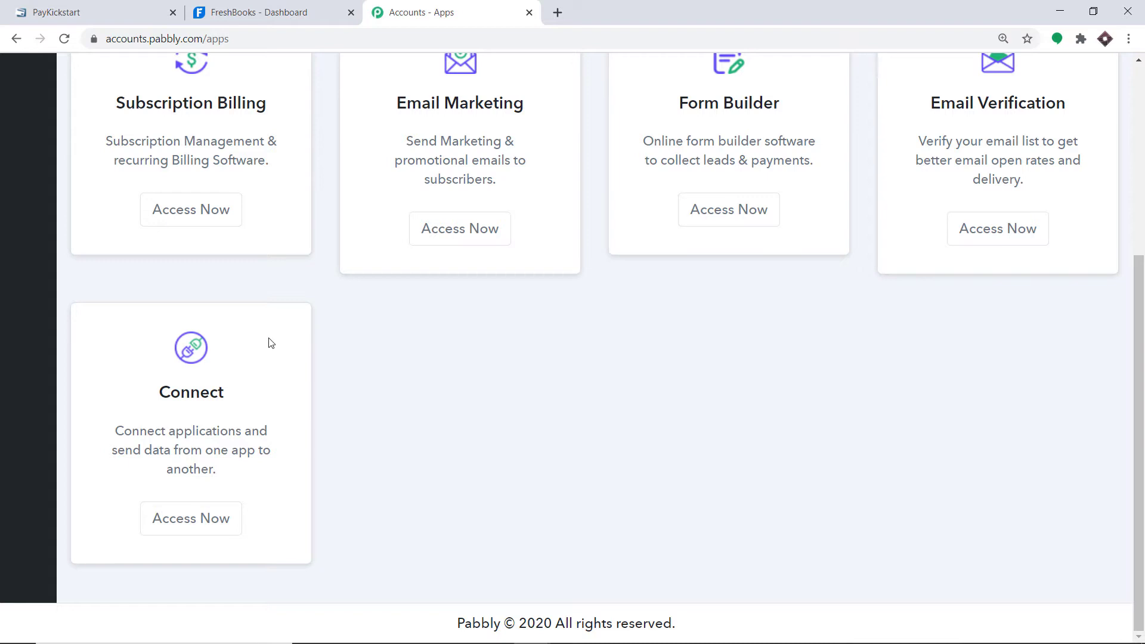
- Launch Connect and create a workflow named 'PayKickstart To FreshBooks'
left_click(163, 523)
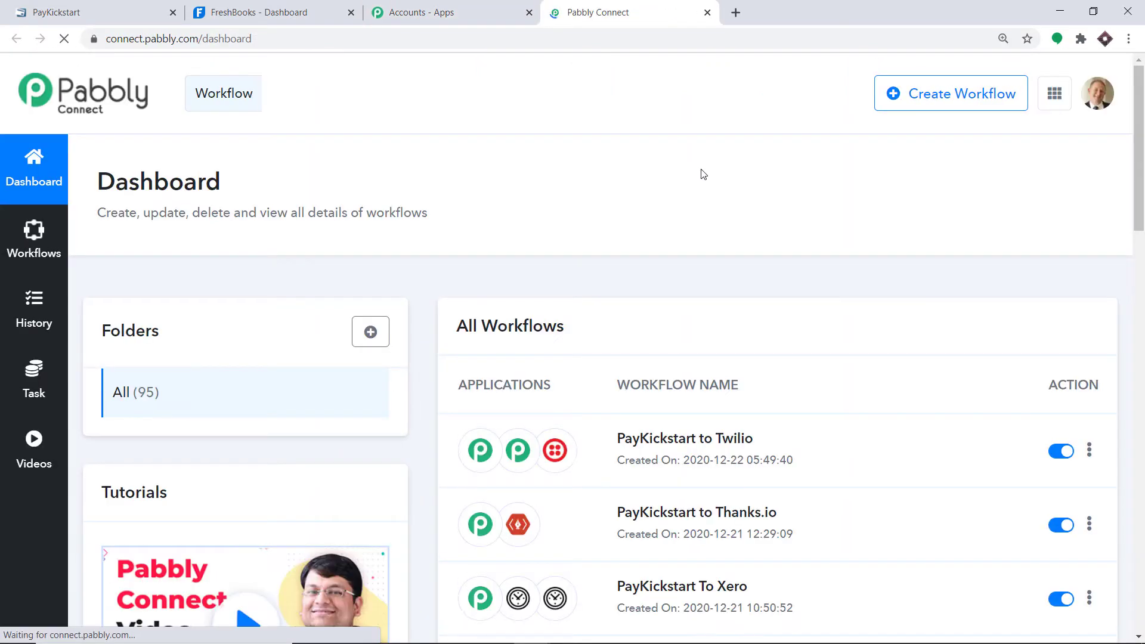
left_click(990, 113)
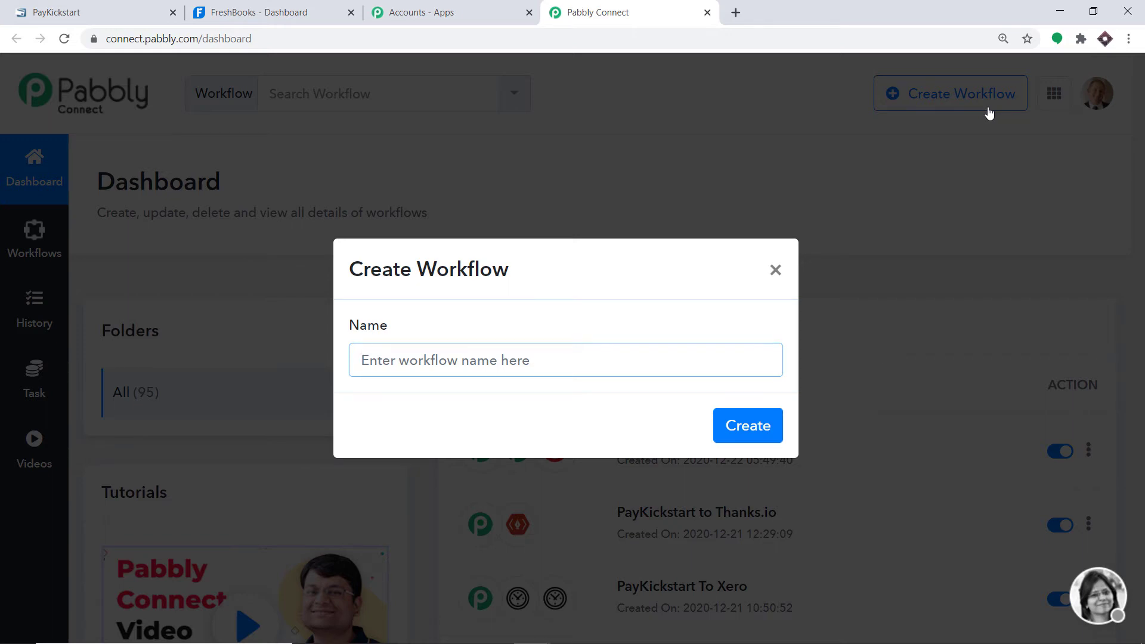
type("P")
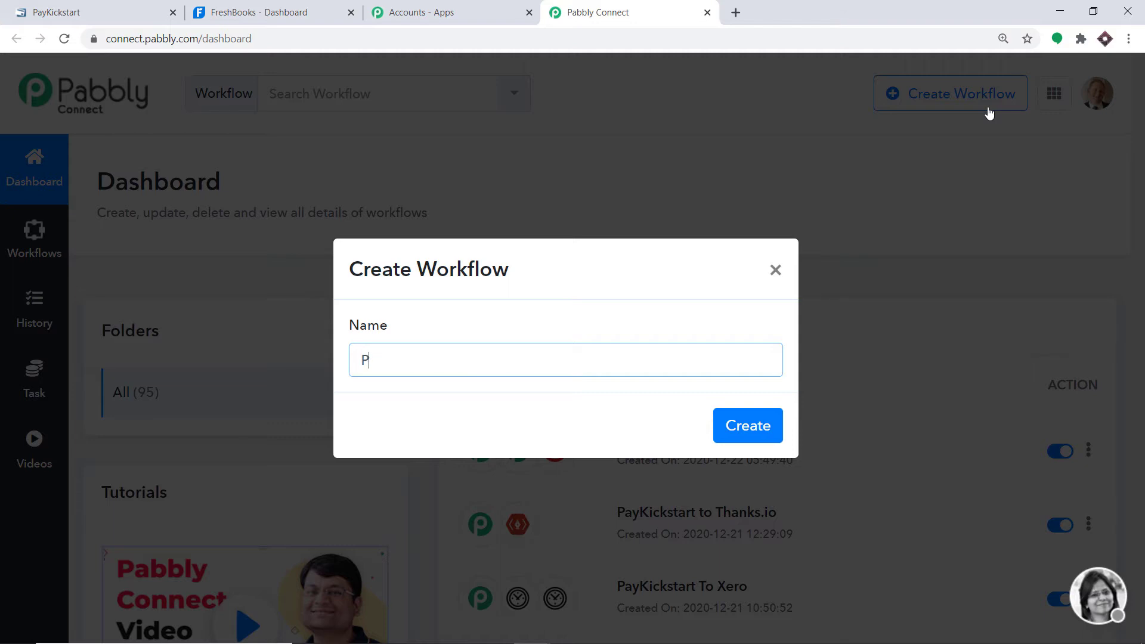
type("ayKickstart To F")
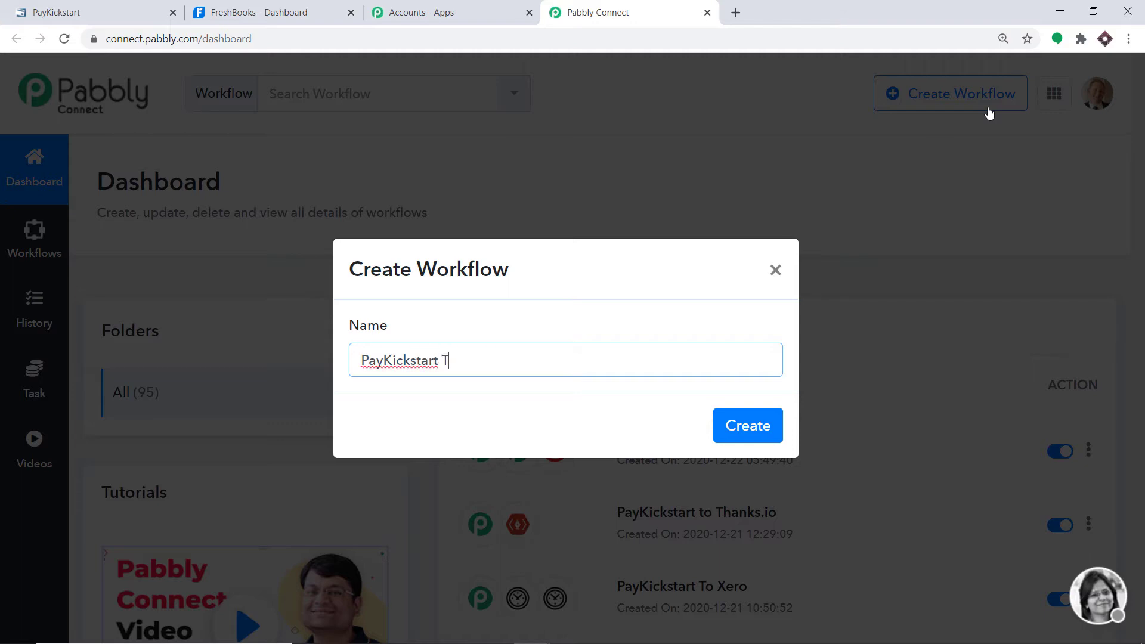
type("reshBooks")
left_click(739, 434)
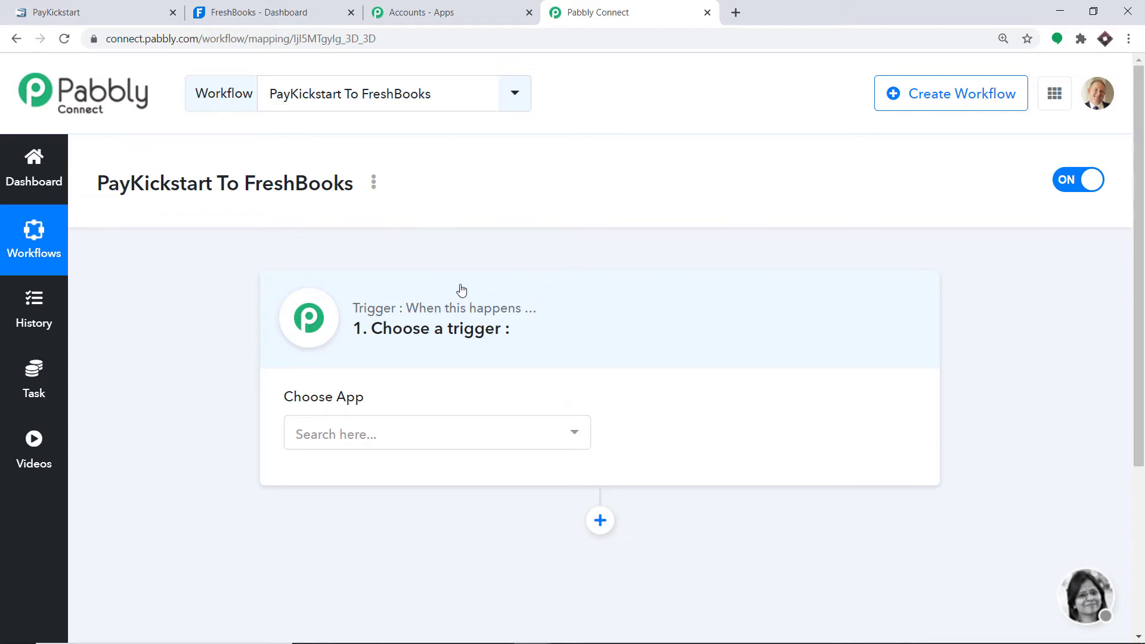
- Search 'pay' and choose PayKickstart as the trigger app
left_click(377, 433)
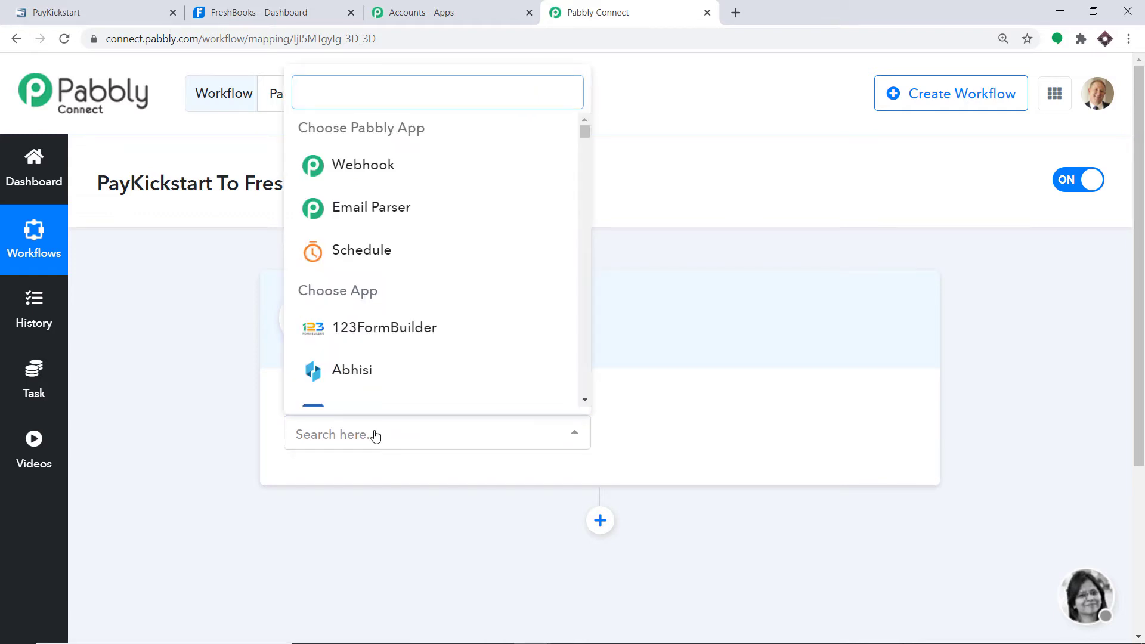
type("pa")
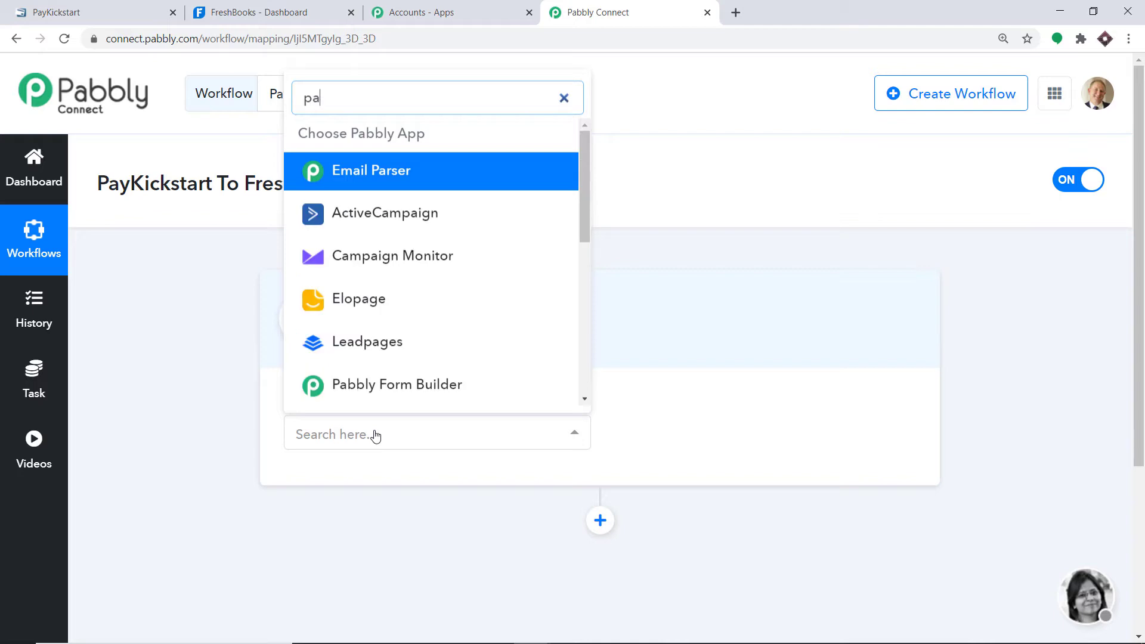
type("y")
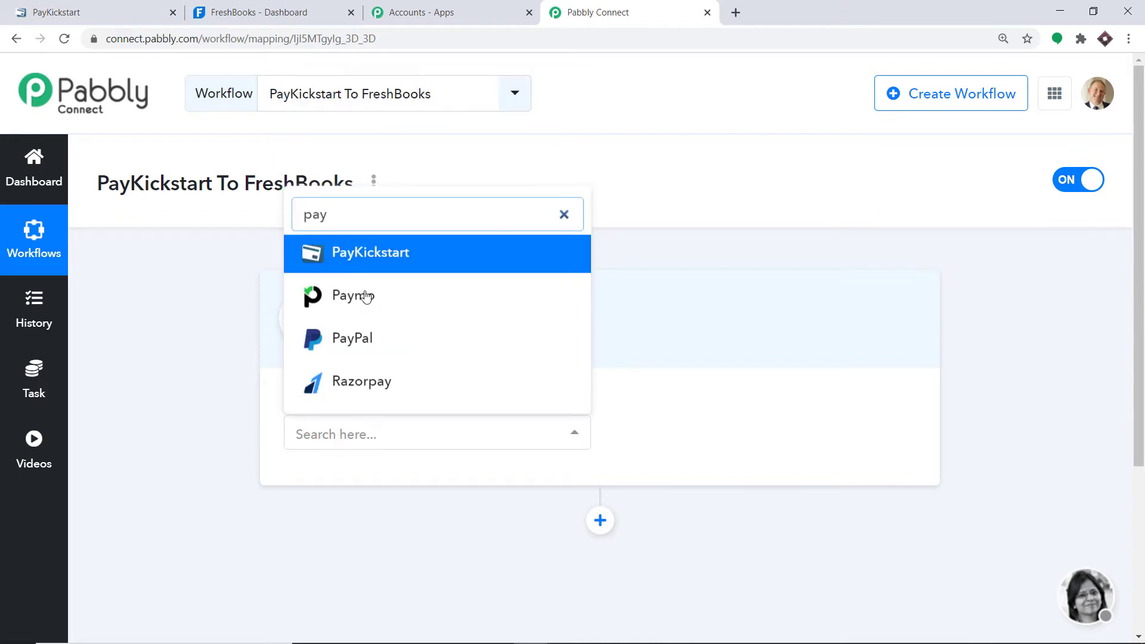
left_click(367, 254)
- Set the PayKickstart trigger event to Transaction Sales
left_click(692, 439)
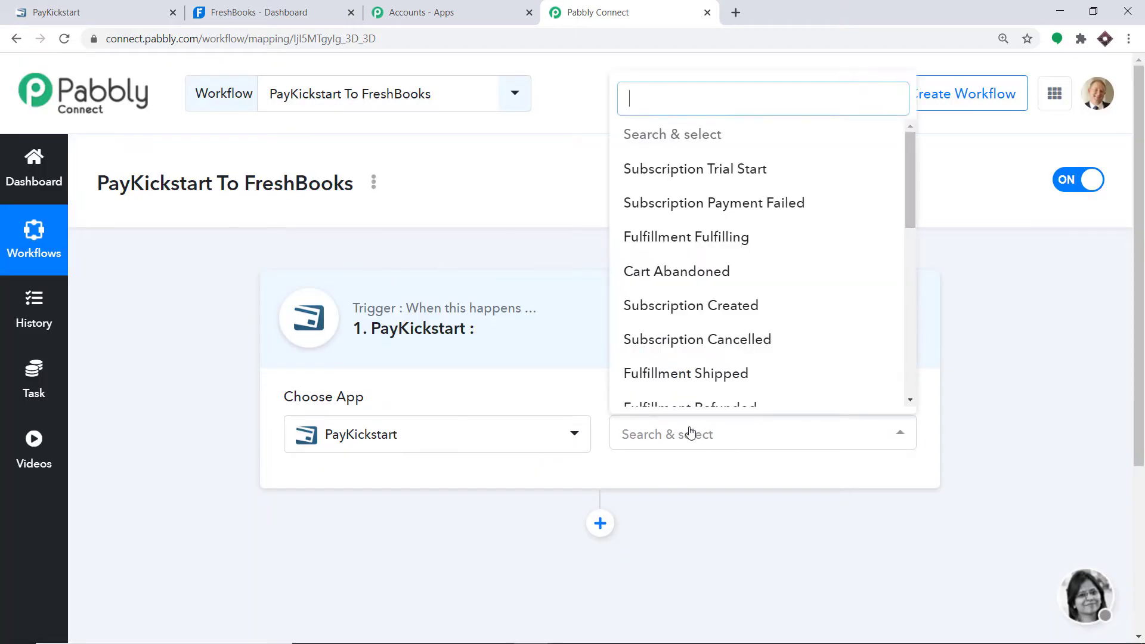
scroll(723, 373, "down", 5)
scroll(725, 373, "down", 2)
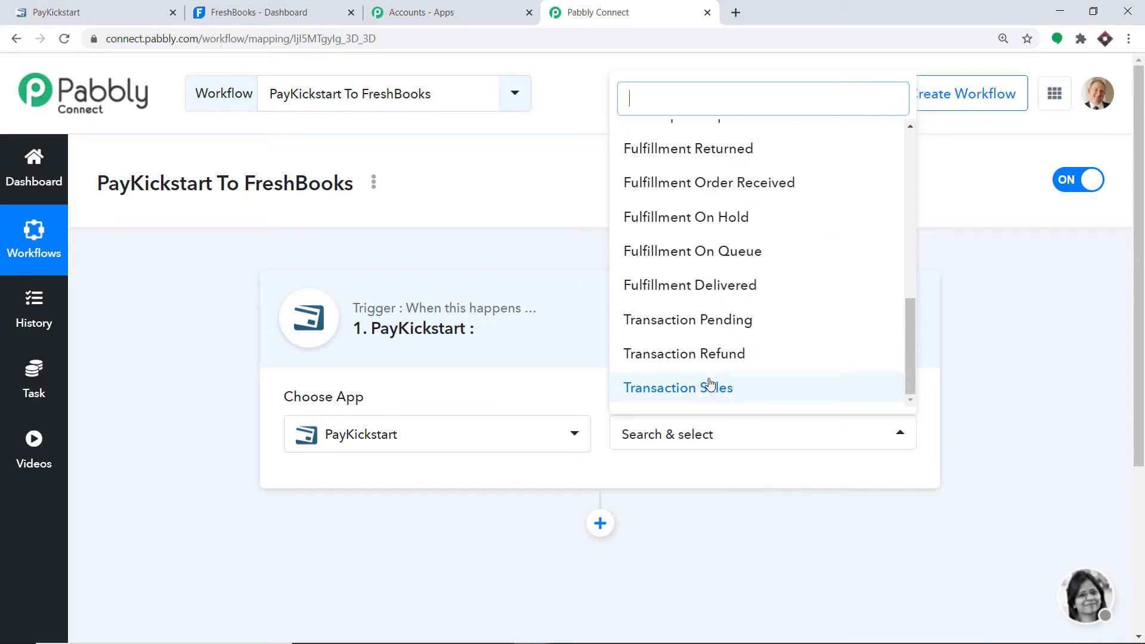
left_click(698, 388)
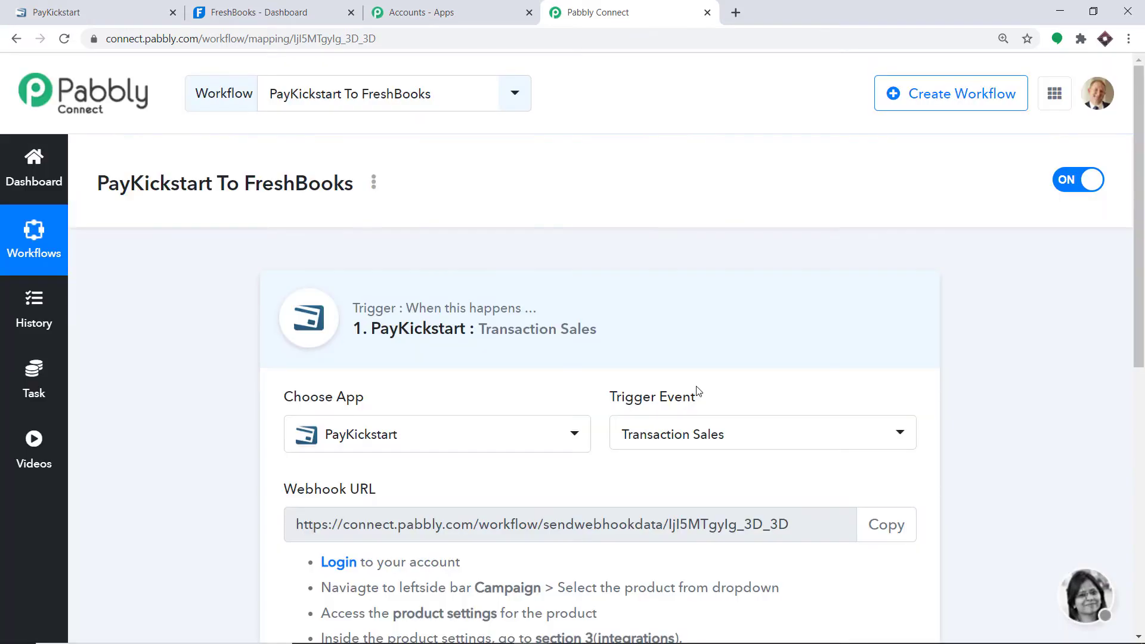
scroll(704, 358, "down", 3)
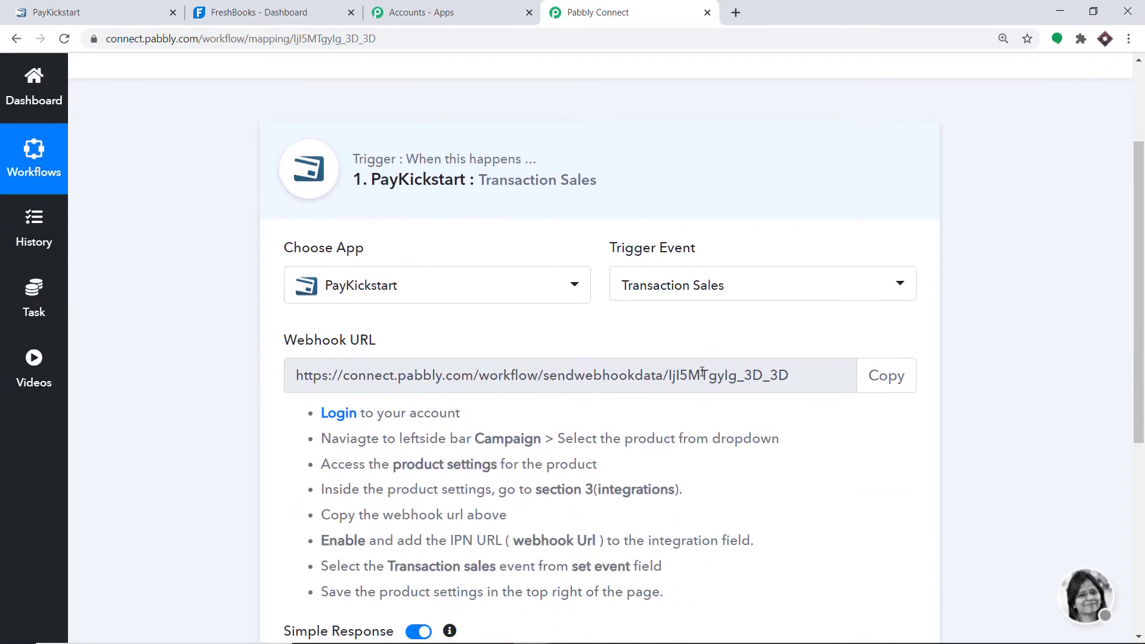
left_click(710, 292)
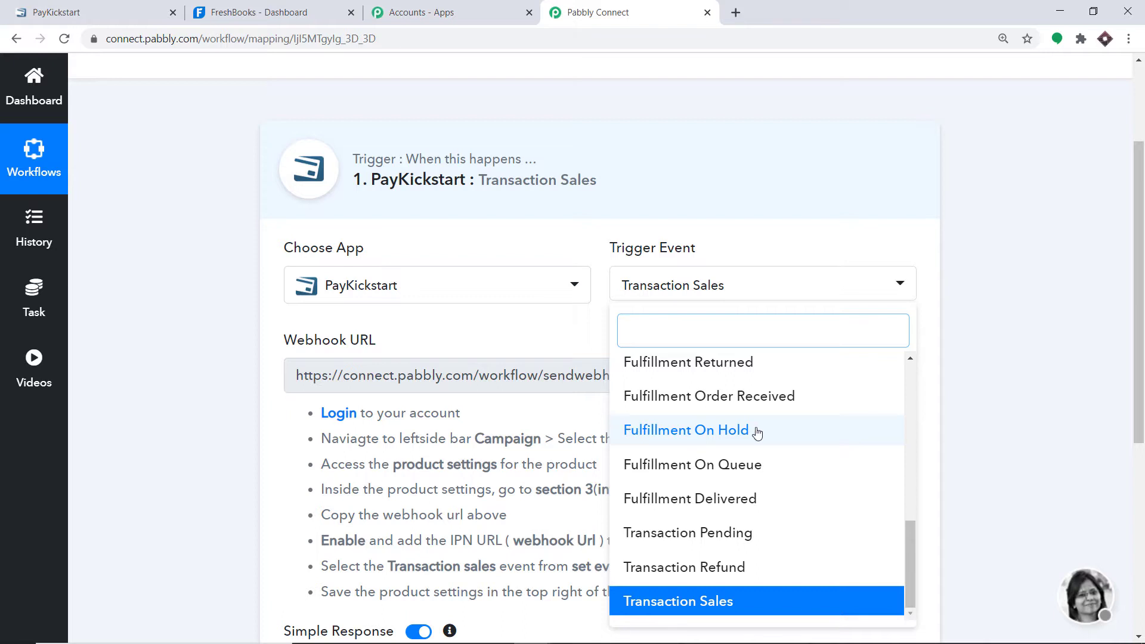
scroll(755, 429, "up", 3)
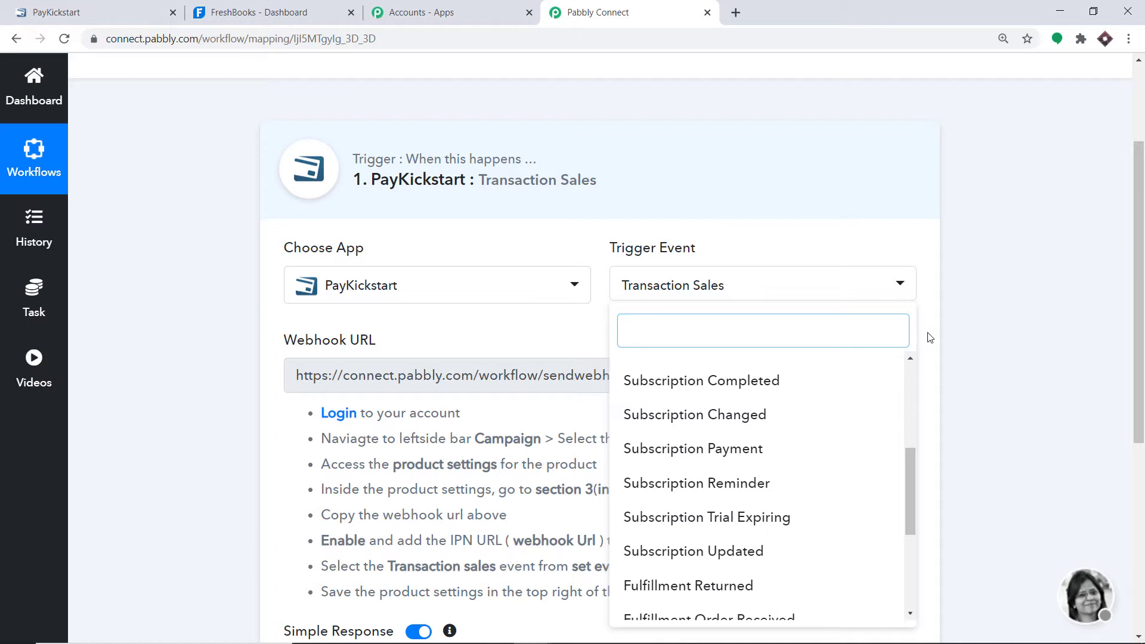
left_click(925, 337)
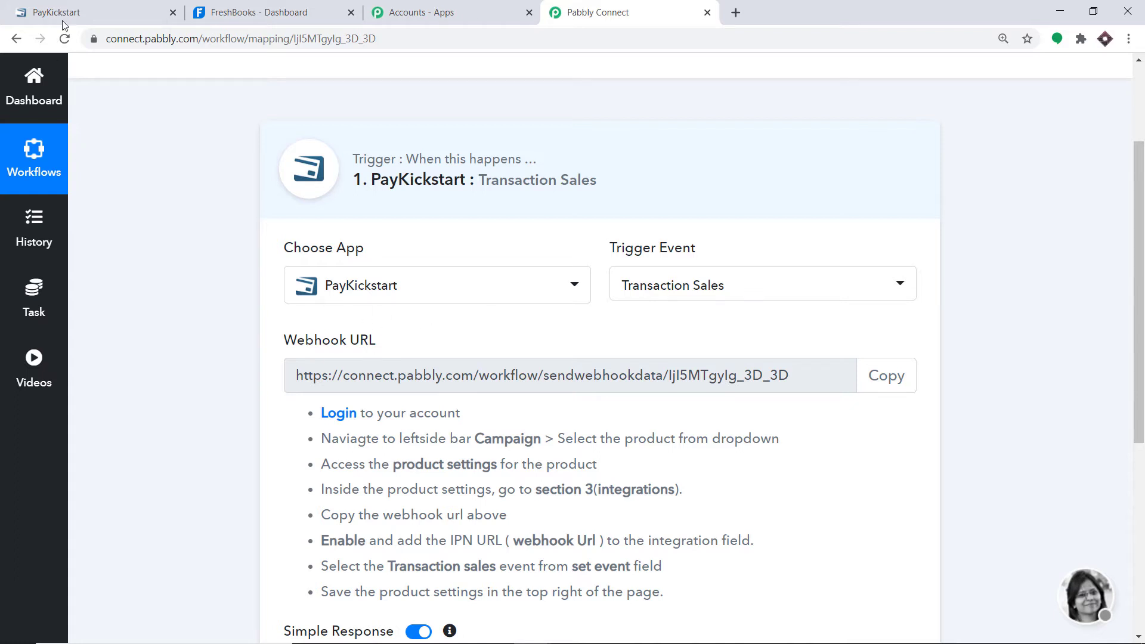
- In PayKickstart Campaigns, show the campaign's 2 products and edit the Tshirt product
left_click(71, 5)
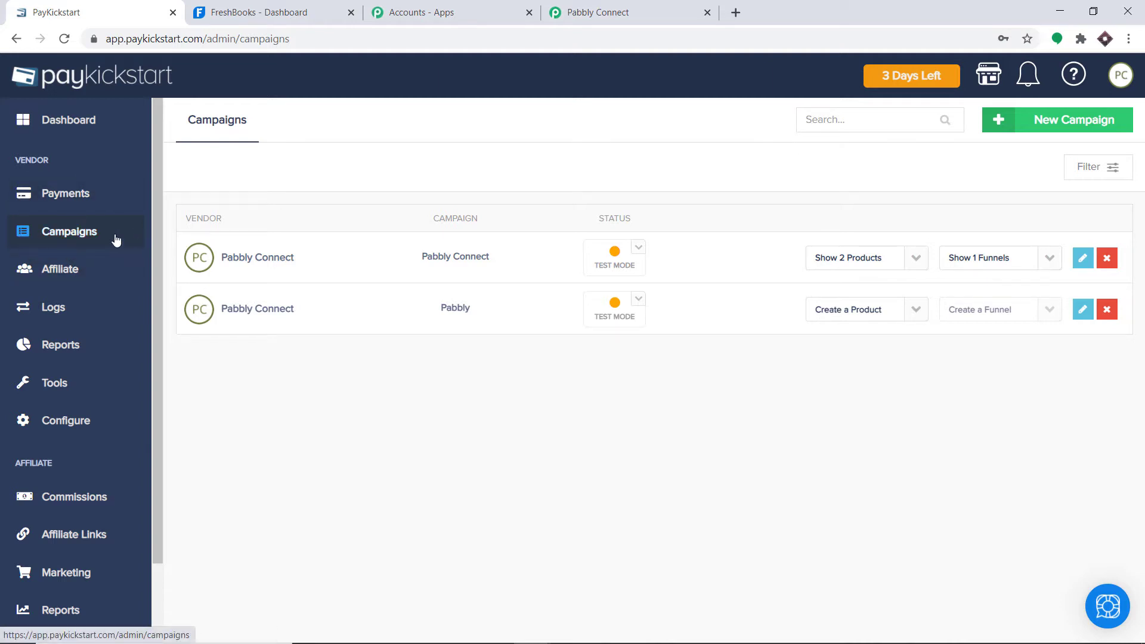
left_click(82, 235)
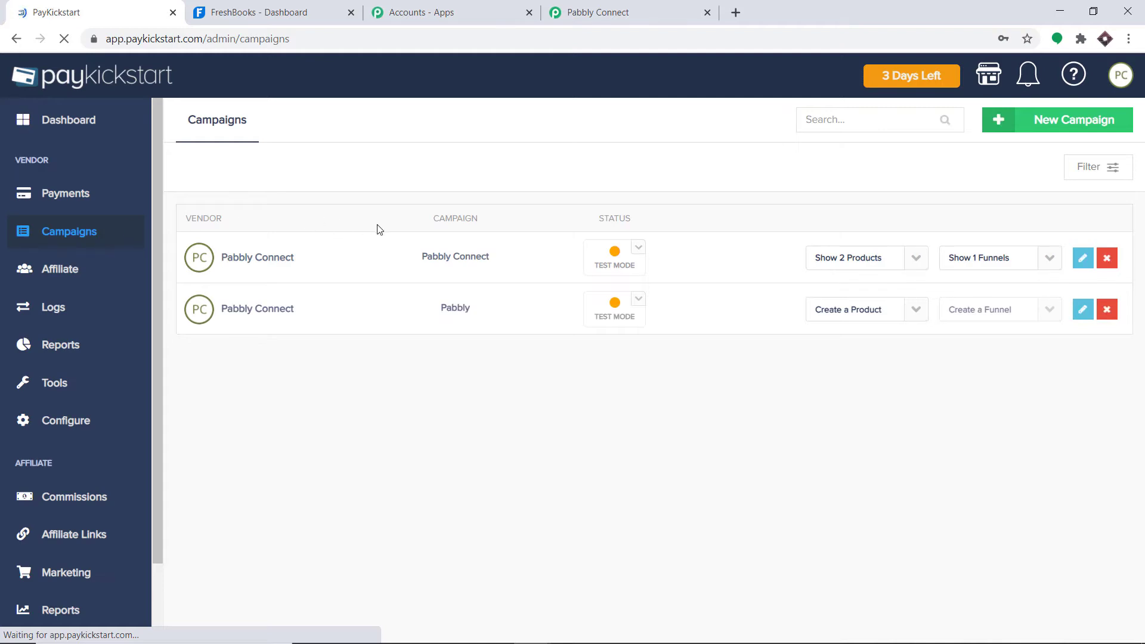
left_click(918, 262)
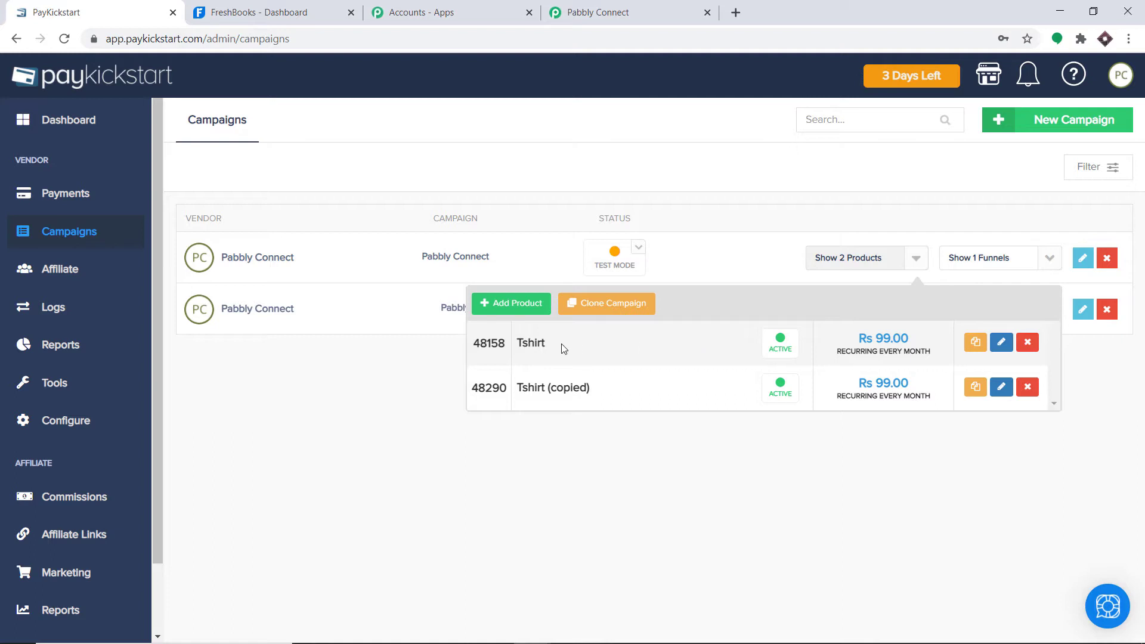
left_click(1000, 345)
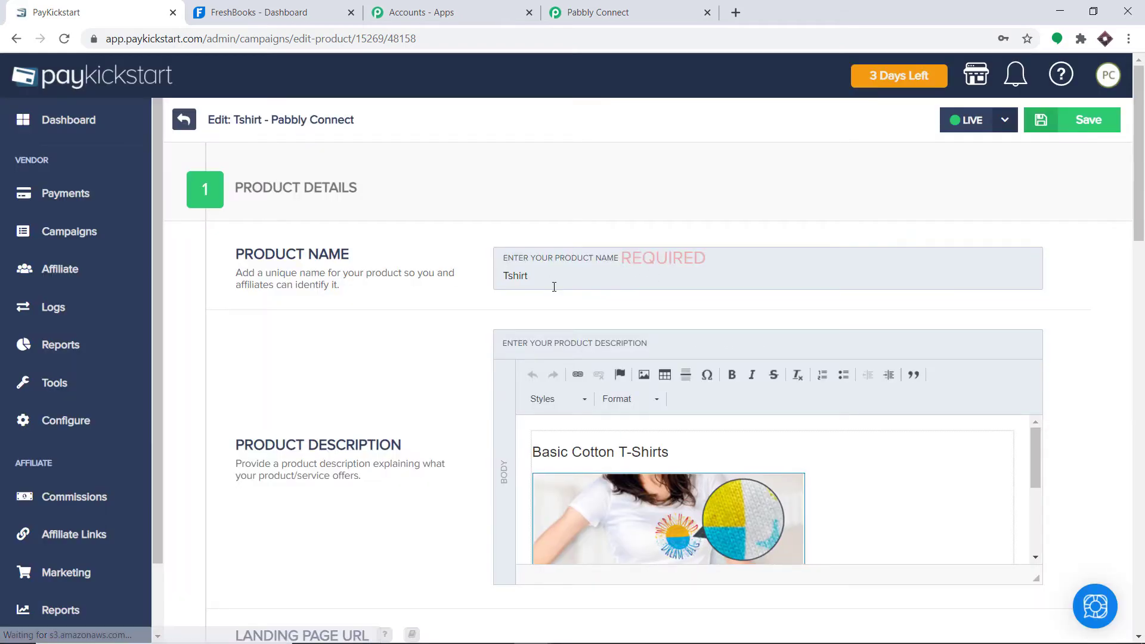
- Go to the Tshirt product's Integrations step and add a new IPN URL entry
scroll(570, 320, "down", 20)
scroll(570, 319, "down", 2)
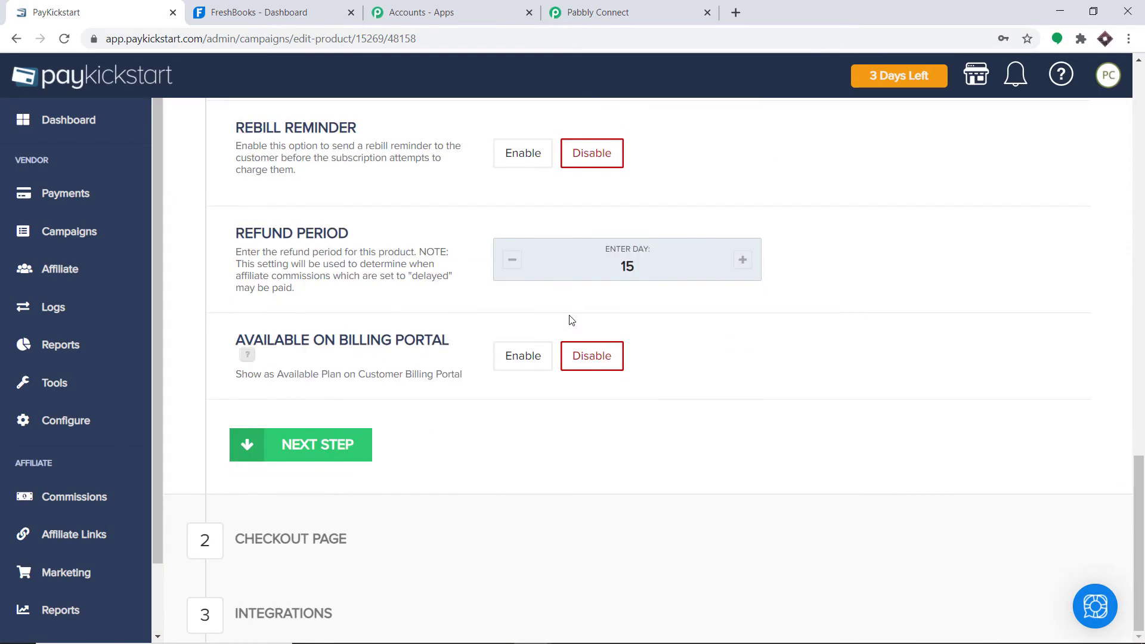
left_click(304, 615)
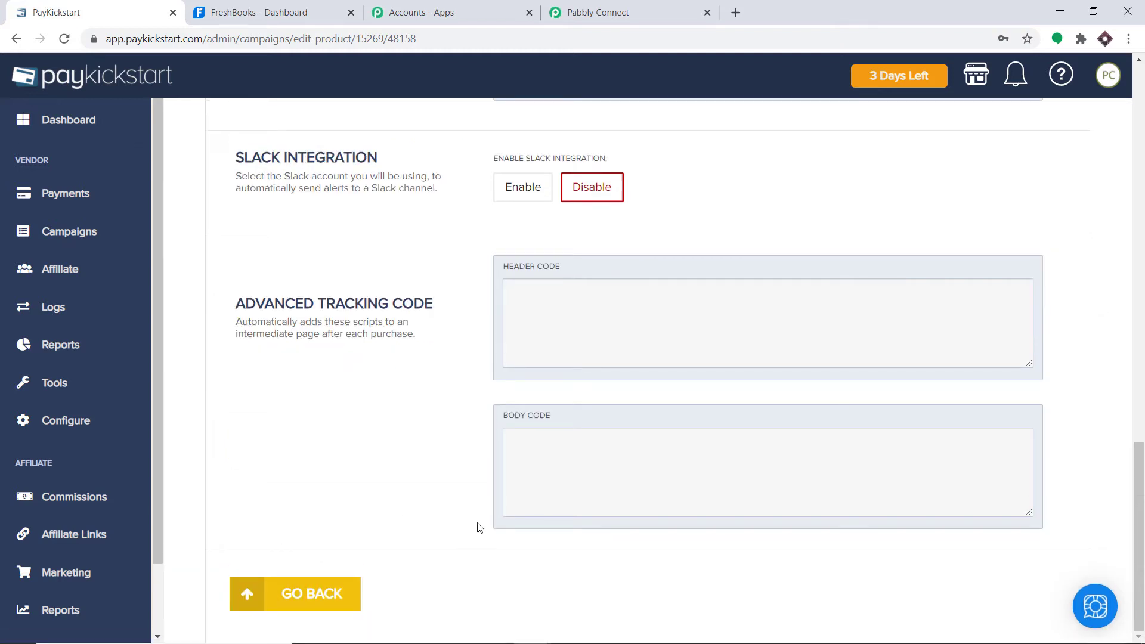
left_click_drag(1141, 564, 1141, 188)
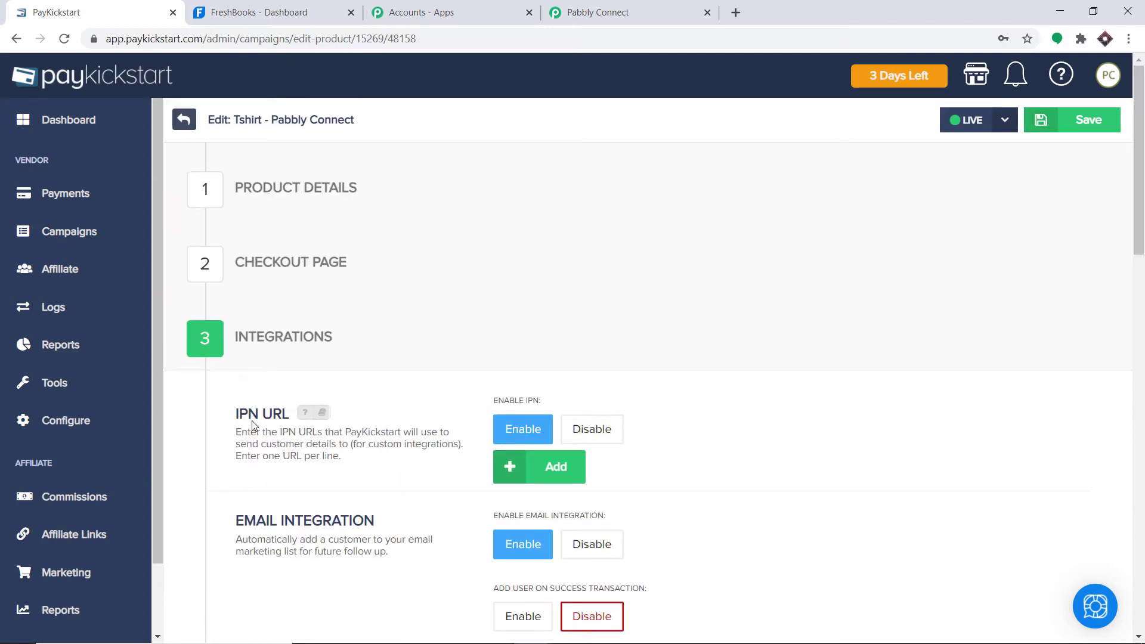
left_click(558, 475)
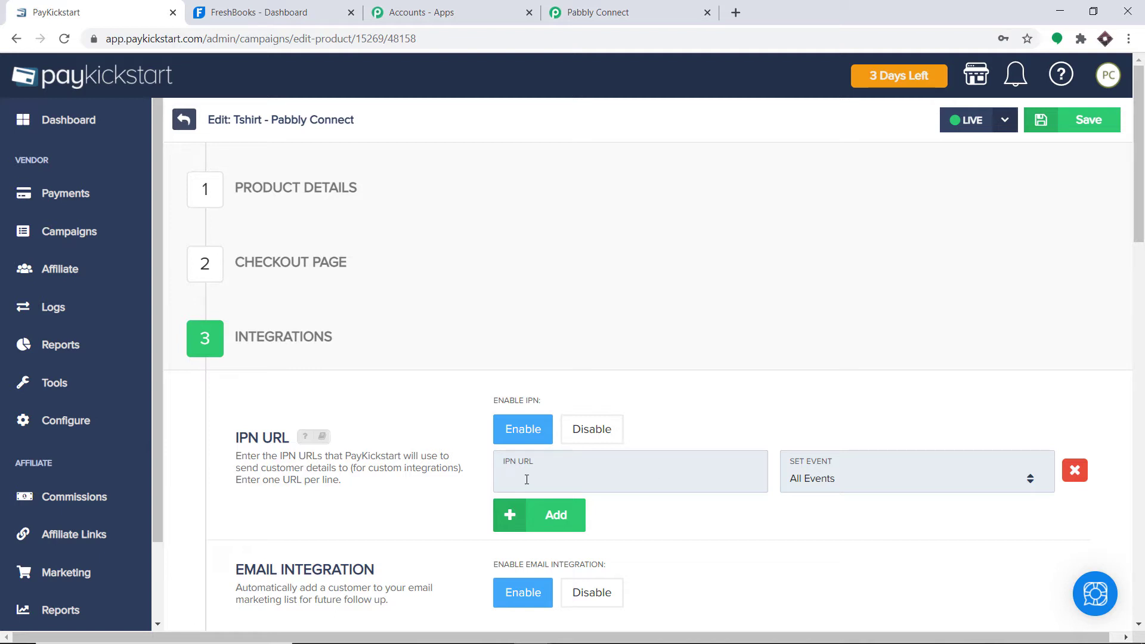
- Copy the Pabbly workflow's webhook URL and paste it into the Tshirt product's IPN URL field
left_click(624, 6)
scroll(654, 335, "down", 1)
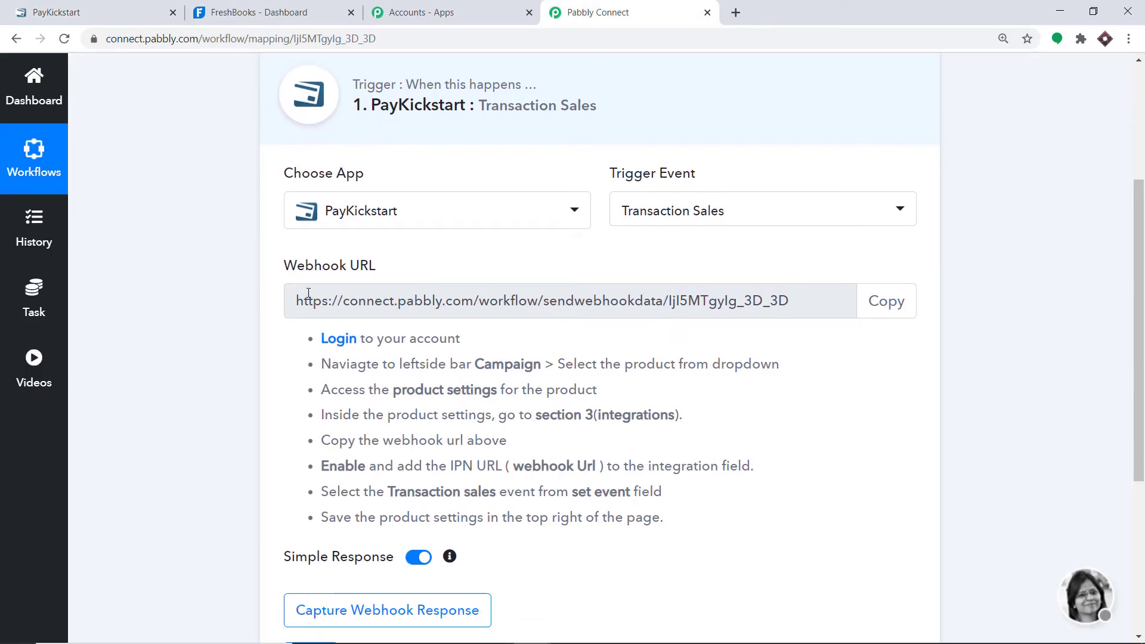
left_click(881, 304)
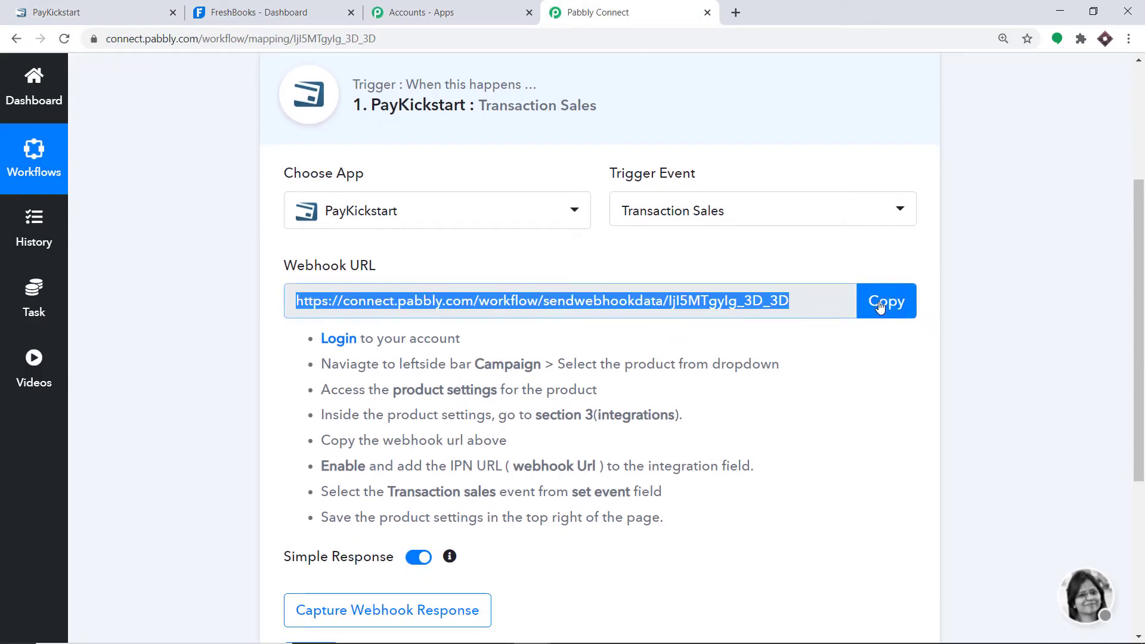
left_click(126, 6)
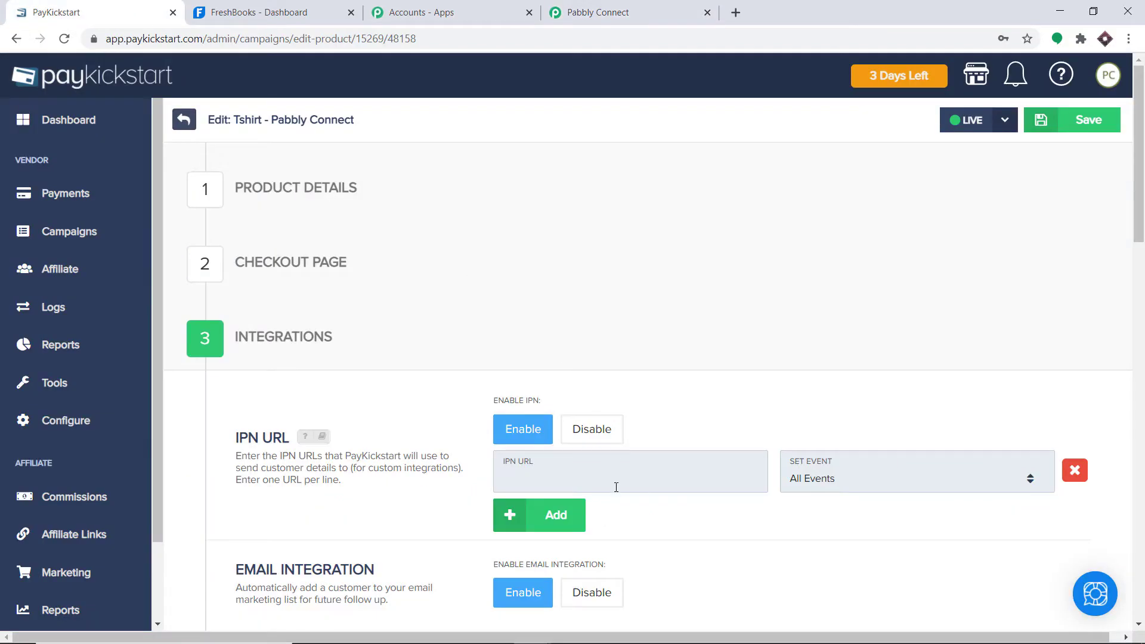
left_click(596, 485)
right_click(595, 485)
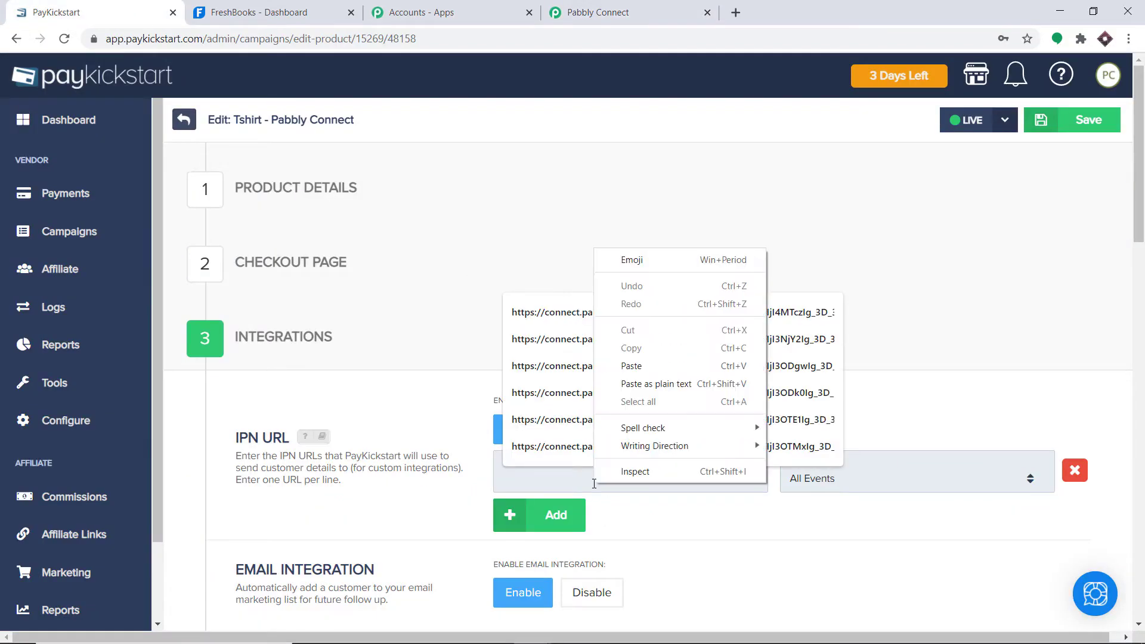
left_click(644, 365)
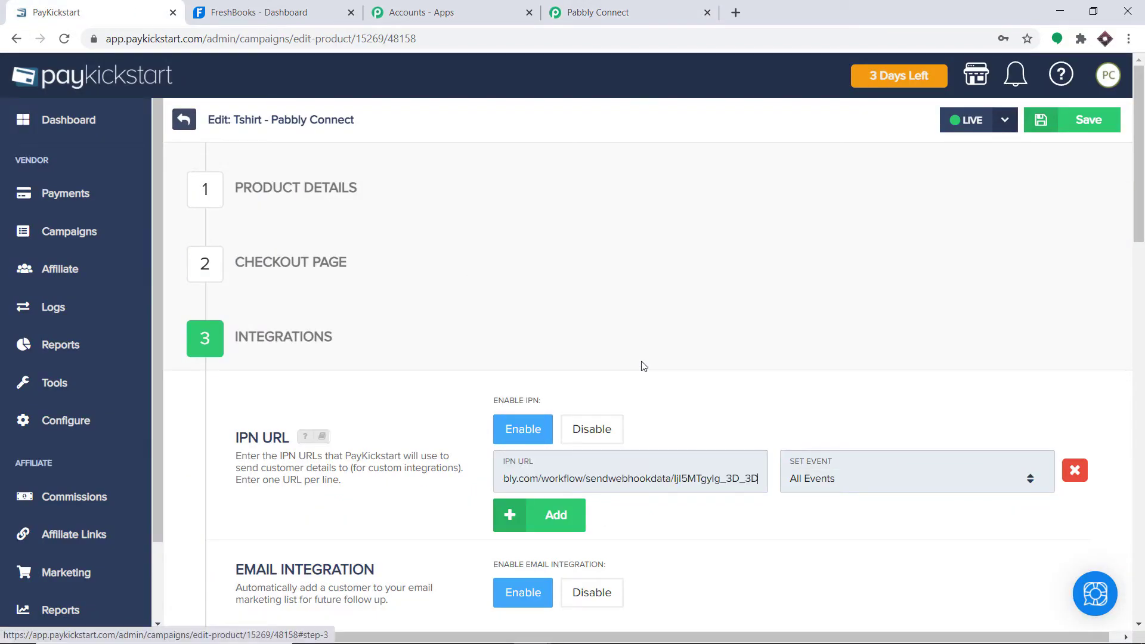
- Limit the IPN URL to Transaction Sales events and save the Tshirt product
left_click(840, 466)
scroll(879, 406, "down", 3)
scroll(879, 405, "down", 5)
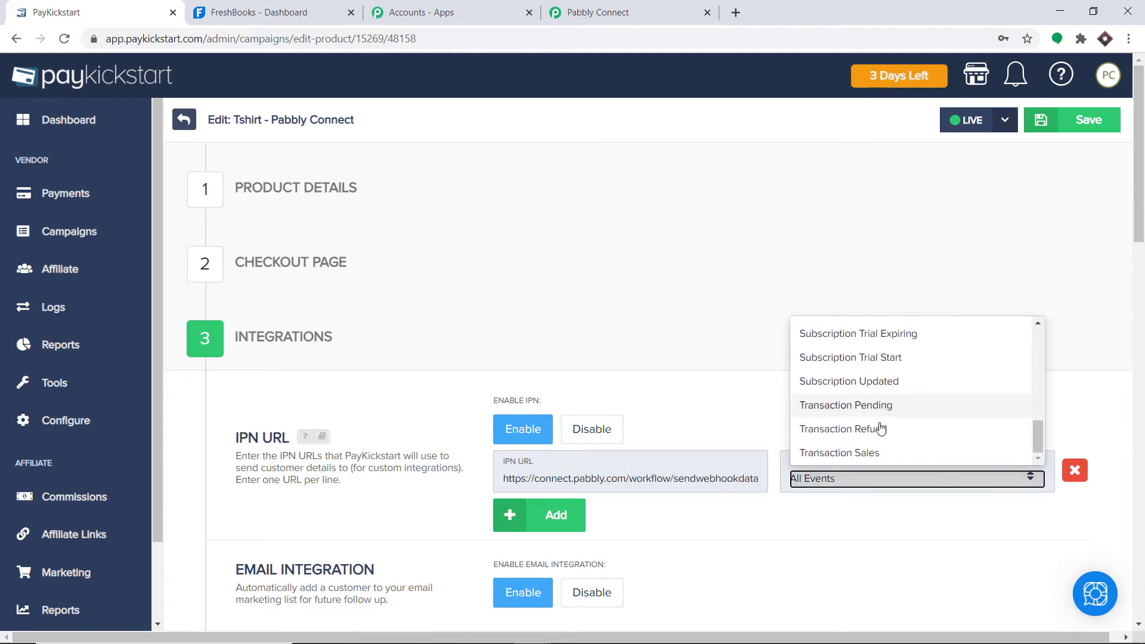
left_click(881, 453)
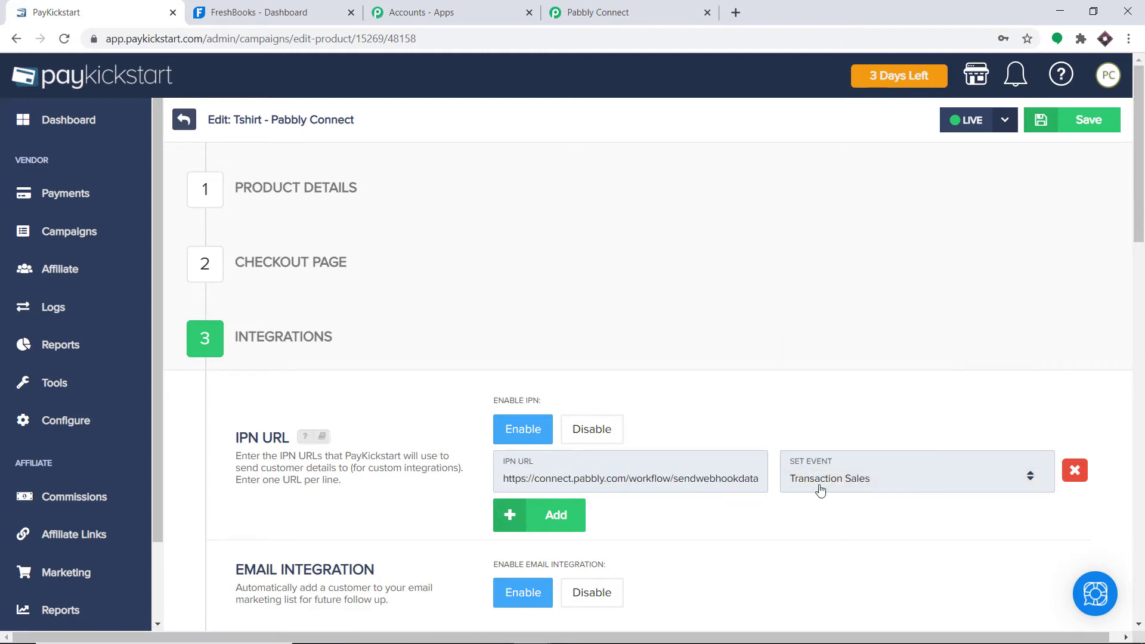
scroll(752, 474, "down", 1)
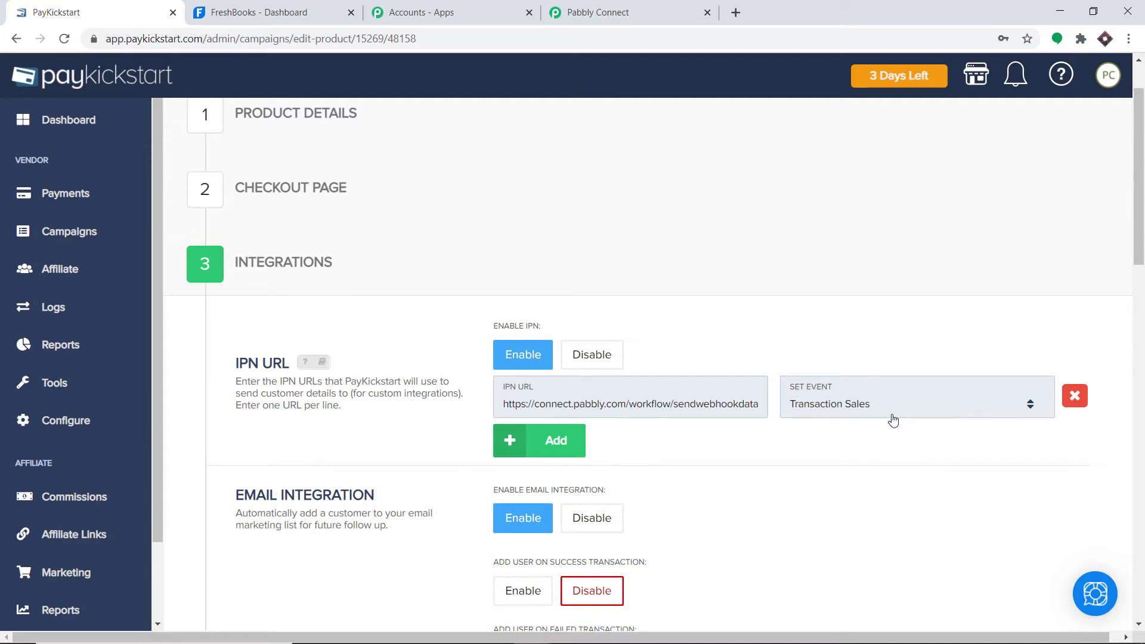
scroll(648, 364, "up", 1)
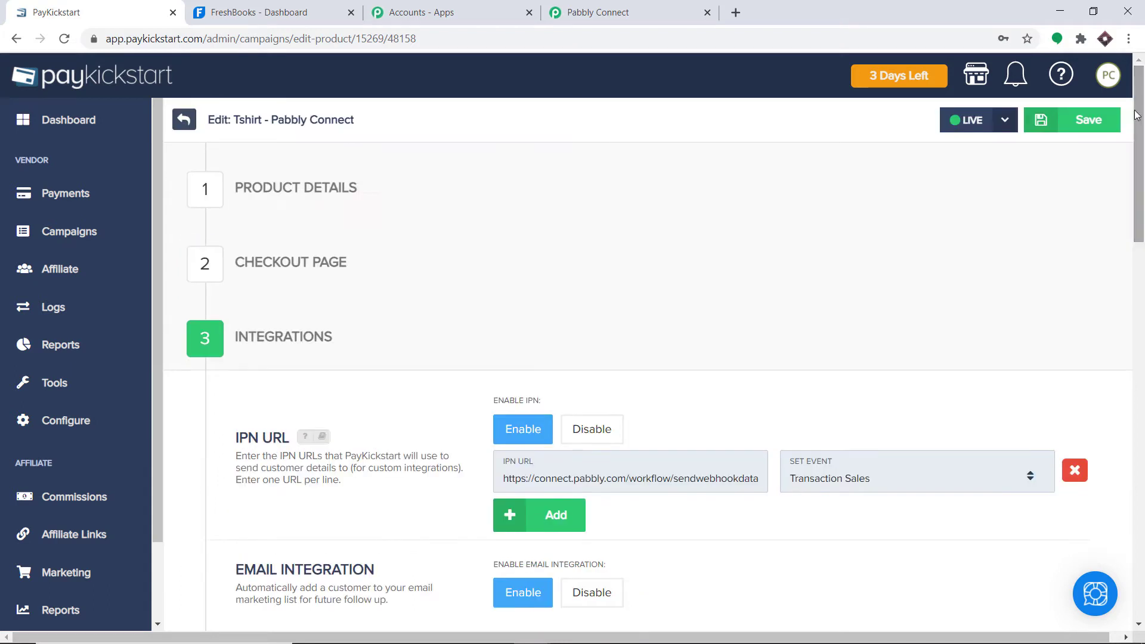
left_click(1095, 121)
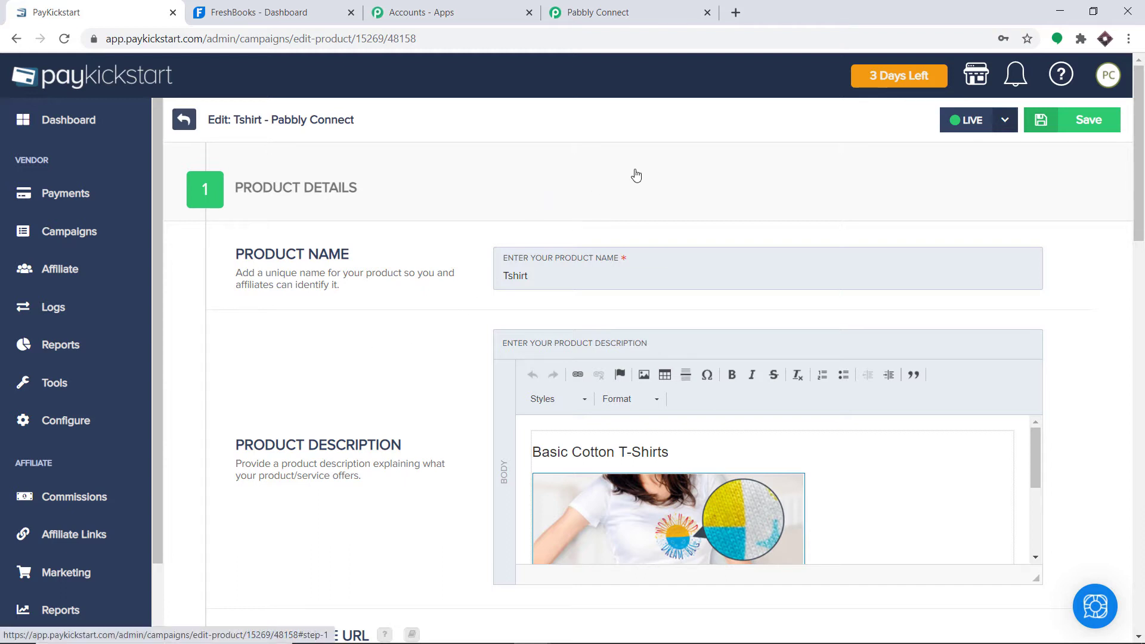
- Start Capture Webhook Response in Pabbly Connect, then return to the PayKickstart Tshirt product page
left_click(628, 16)
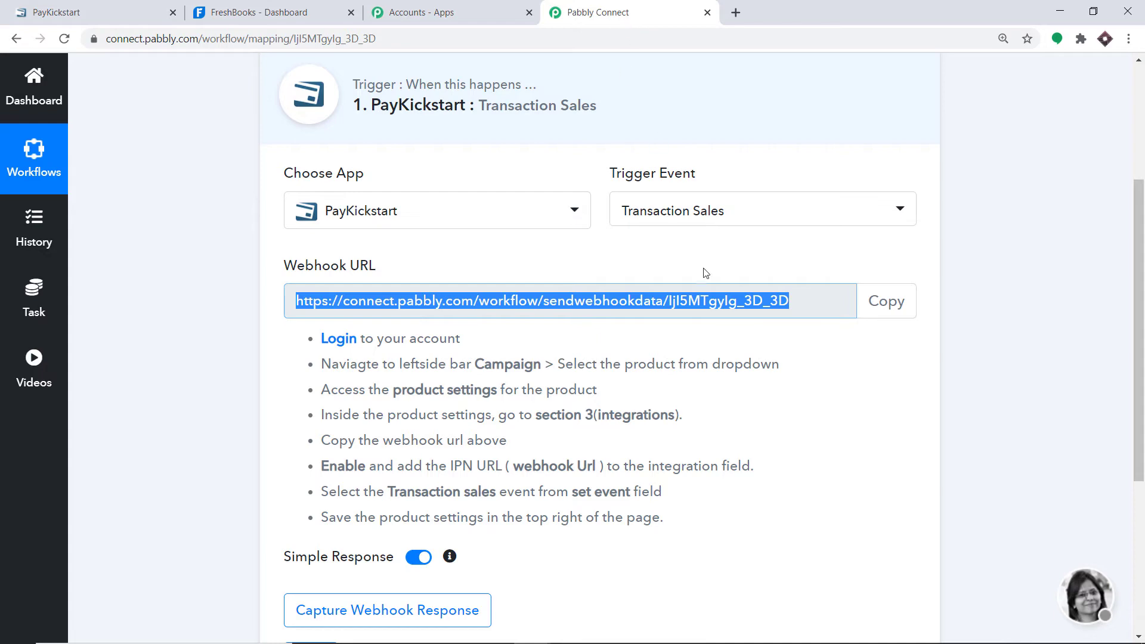
scroll(704, 281, "down", 5)
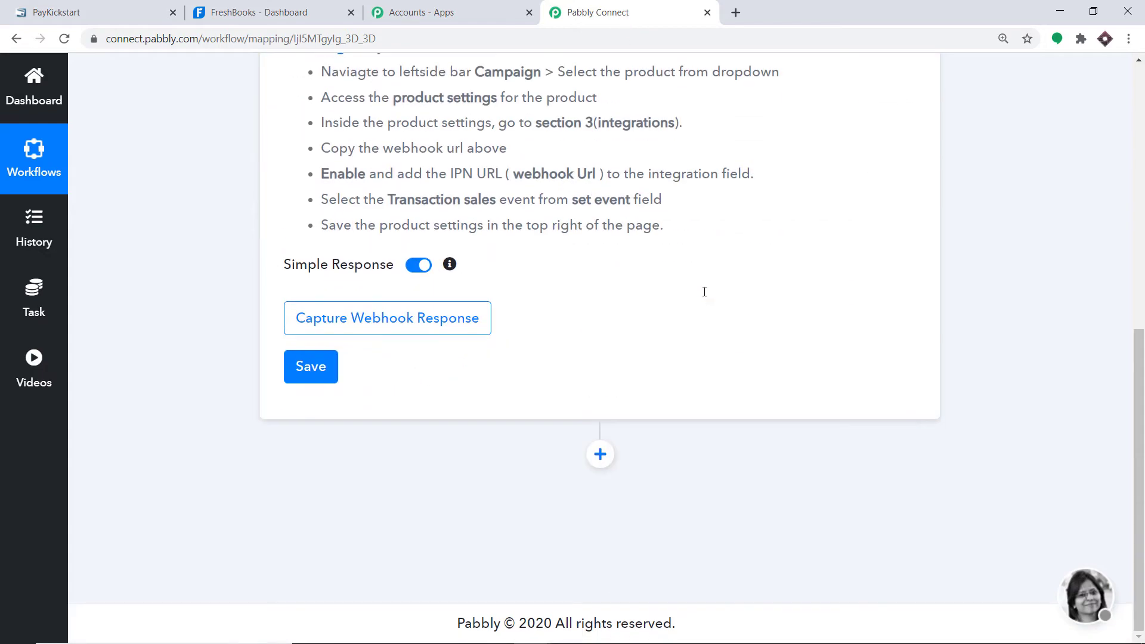
left_click(421, 325)
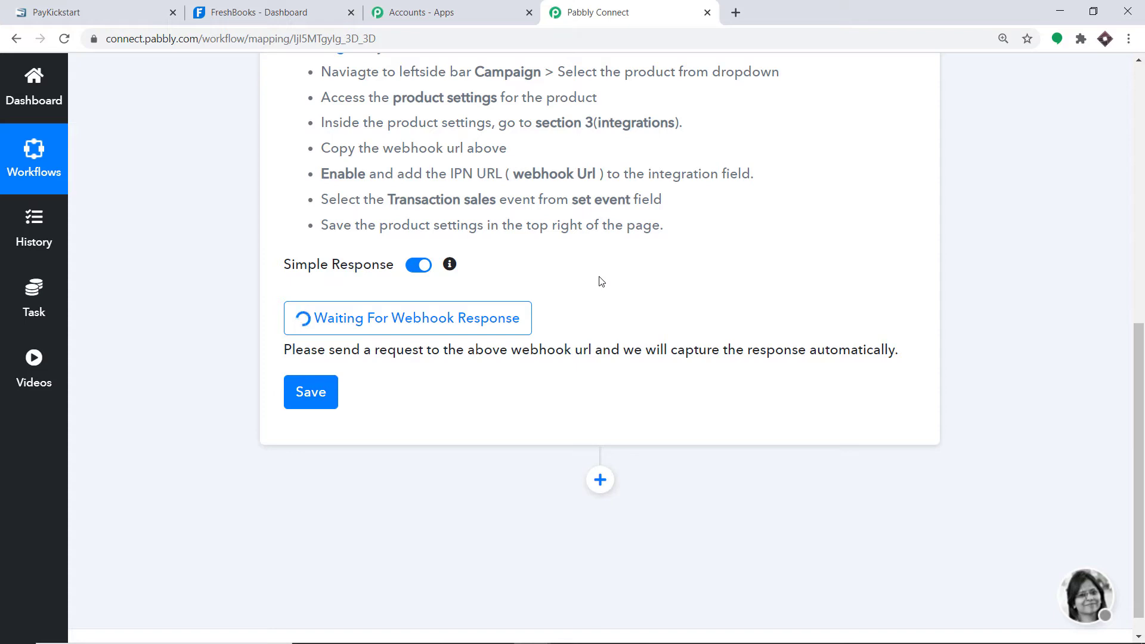
left_click(126, 8)
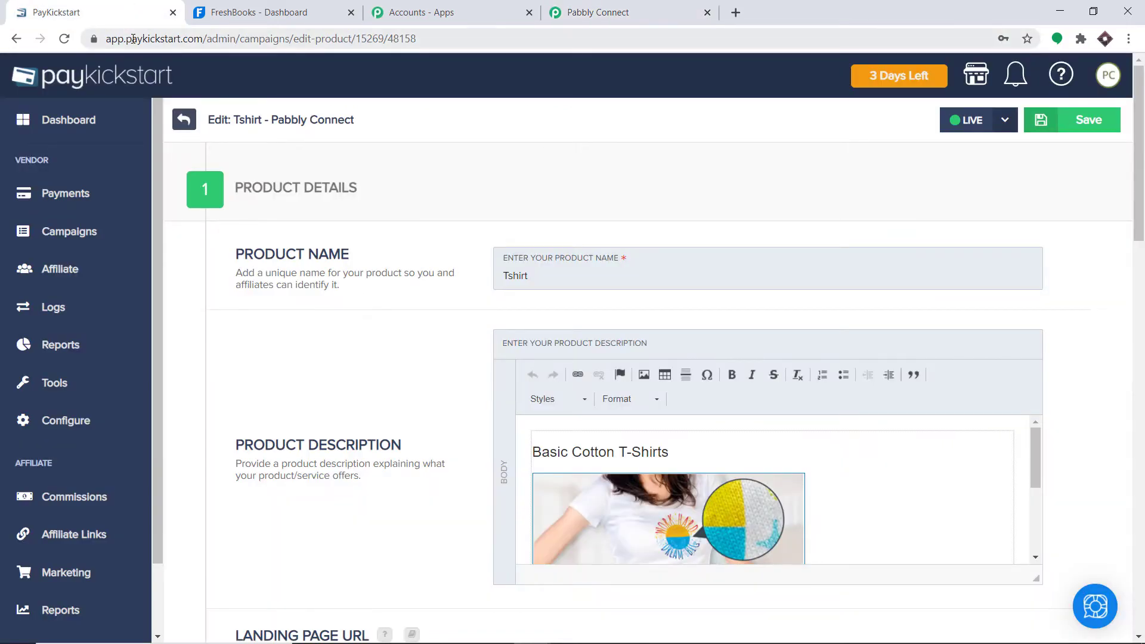
- Copy the Tshirt funnel's checkout URL from Quick Links and load it in a new tab
left_click(78, 233)
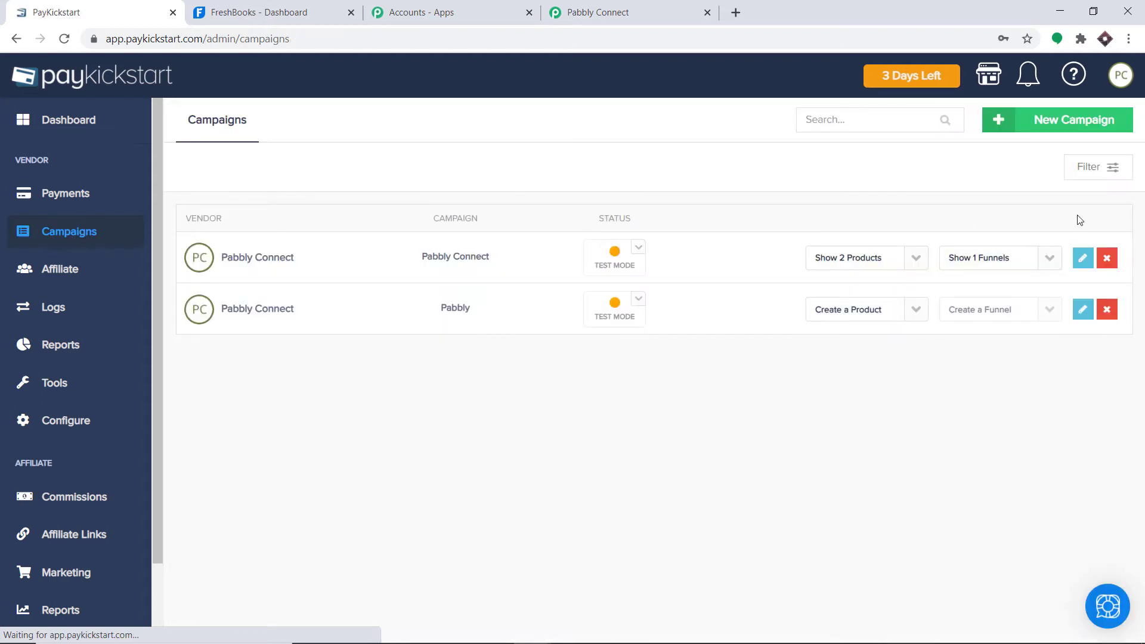
left_click(1049, 257)
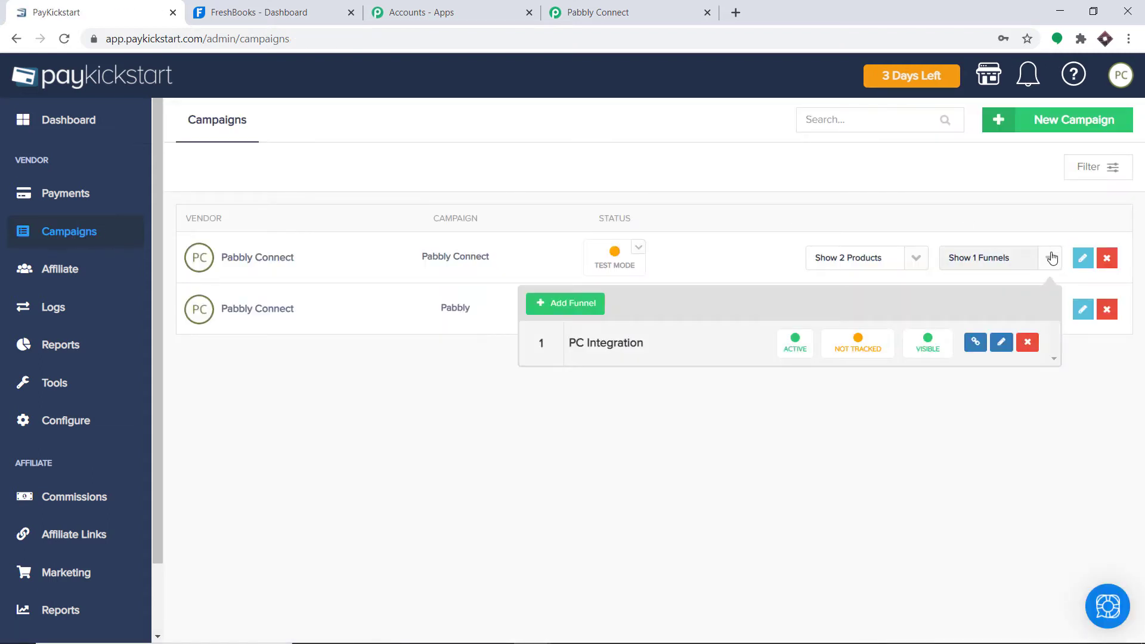
left_click(977, 343)
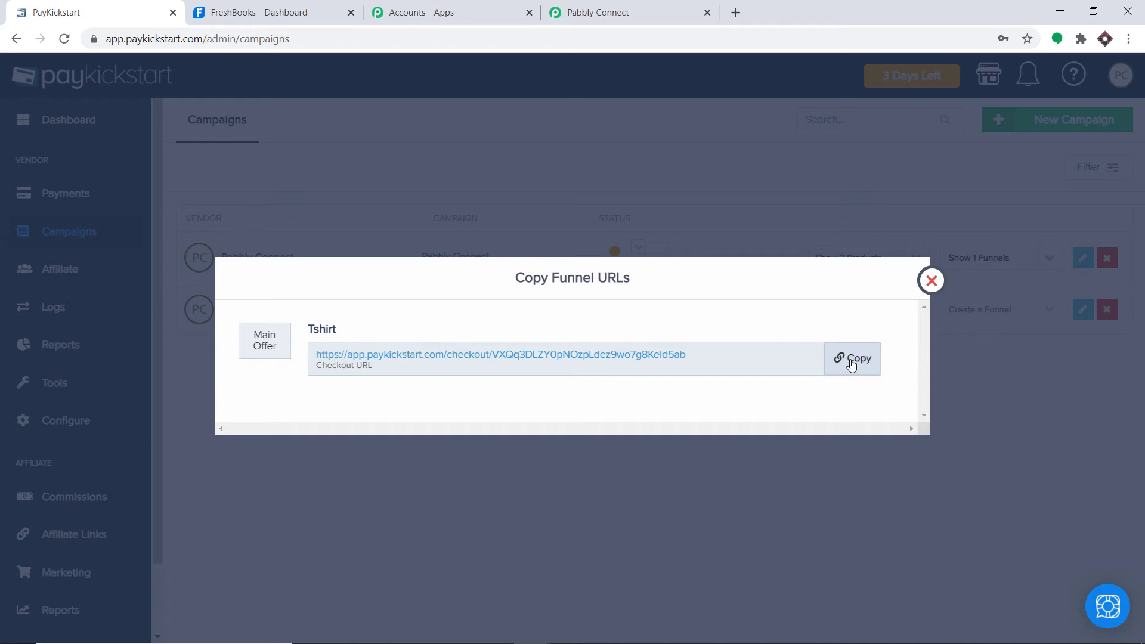
left_click(851, 360)
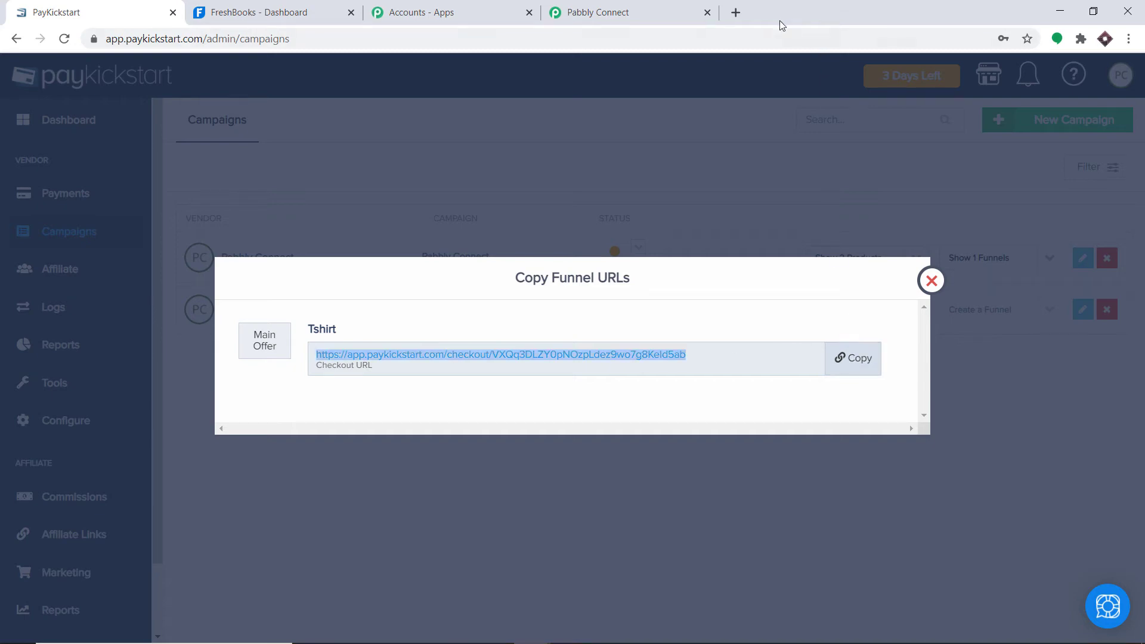
left_click(736, 13)
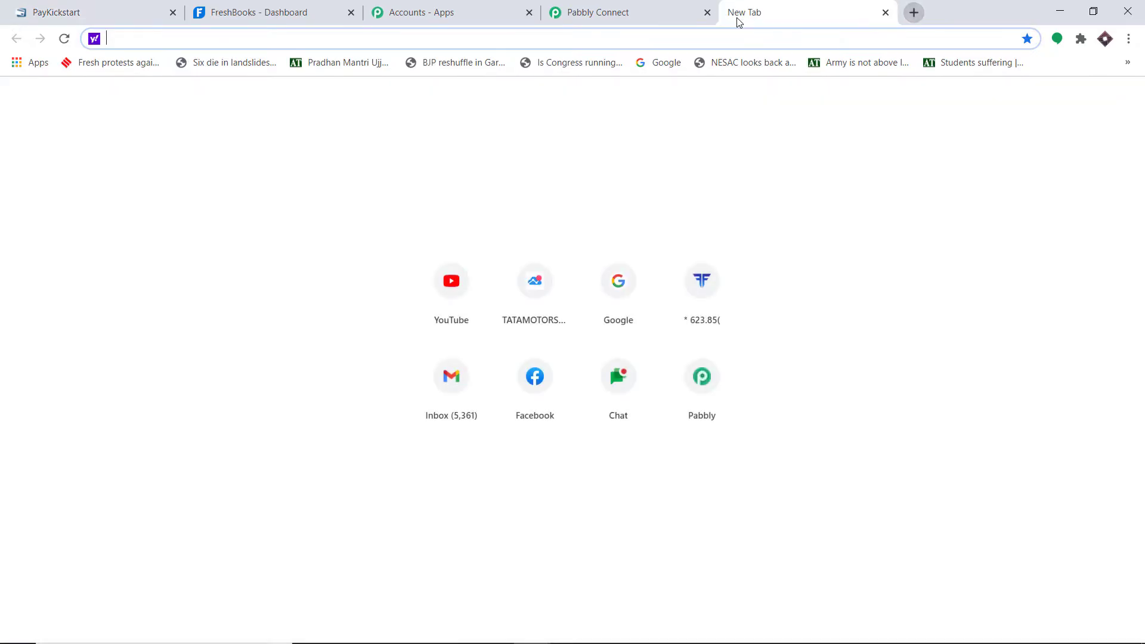
key("ctrl+v")
key("Return")
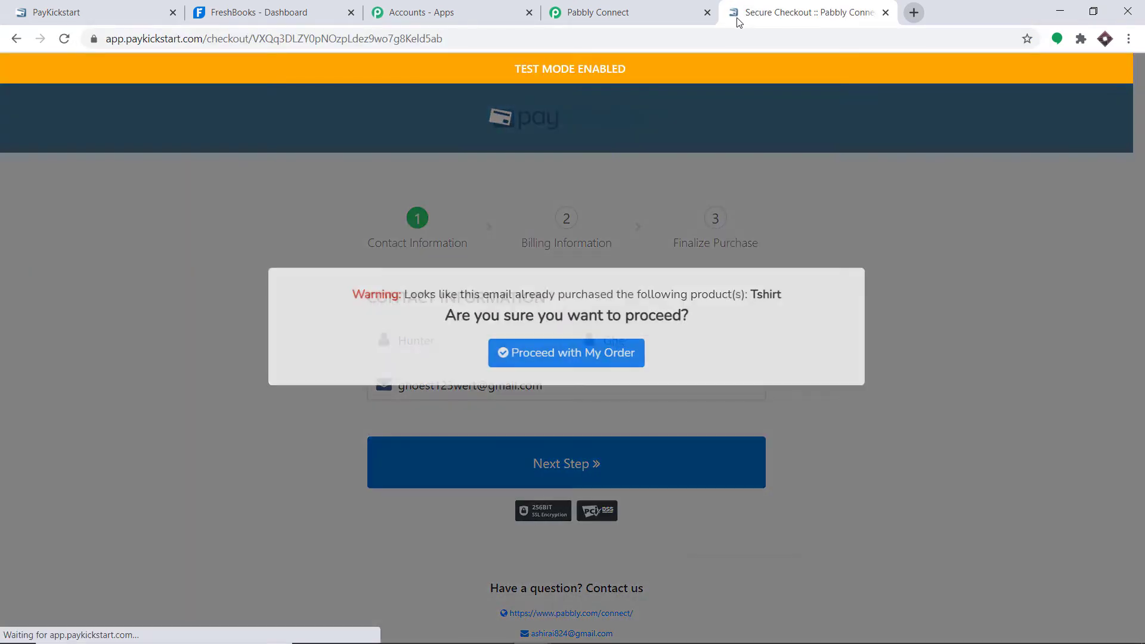
- Proceed past the repeat-purchase warning and replace the first and last name with a new customer's name
left_click(571, 376)
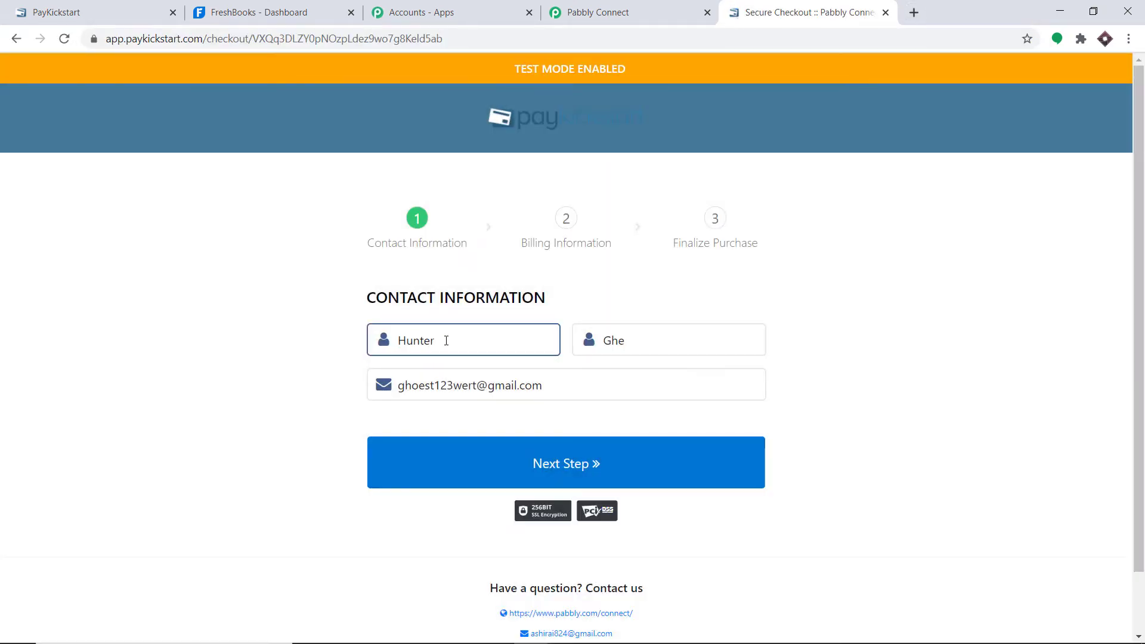
left_click_drag(445, 341, 351, 353)
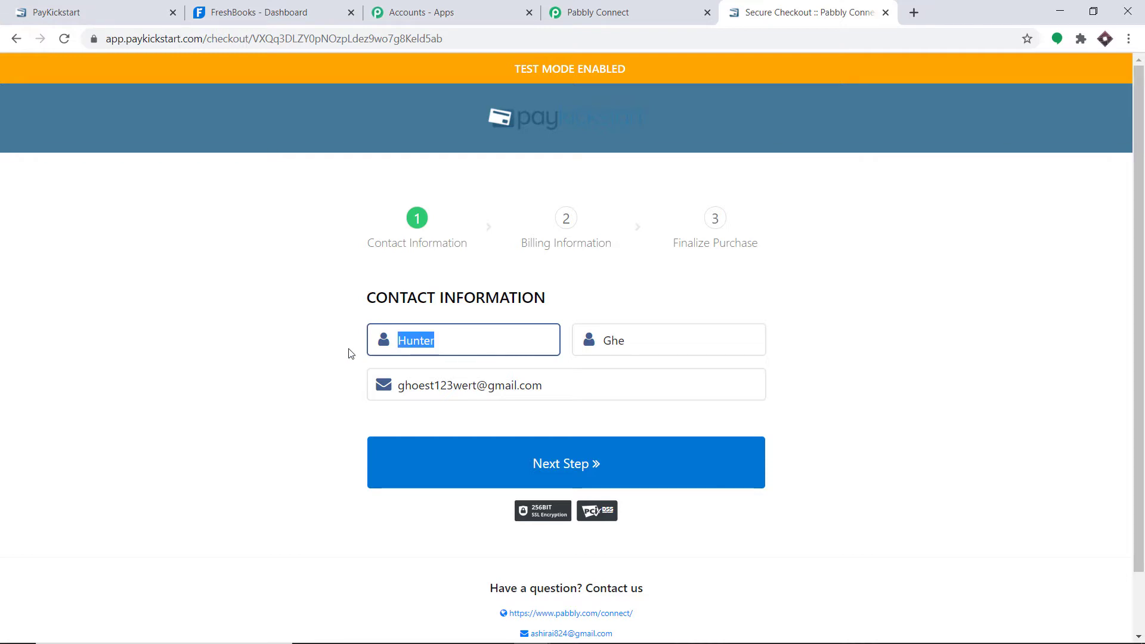
key("BackSpace")
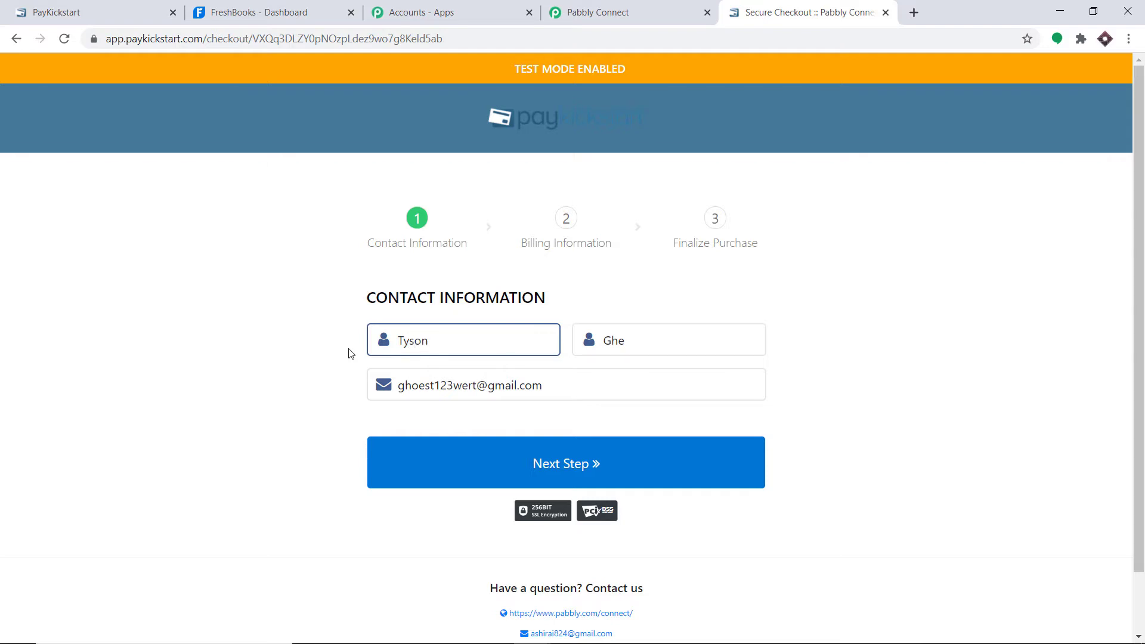
double_click(613, 341)
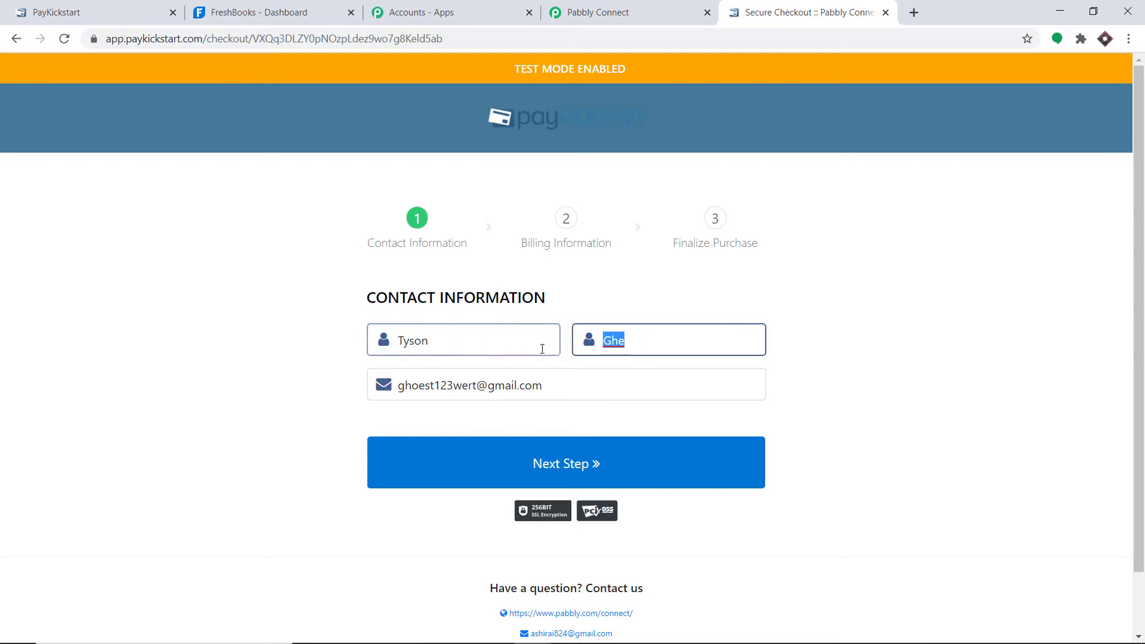
key("BackSpace")
type("G")
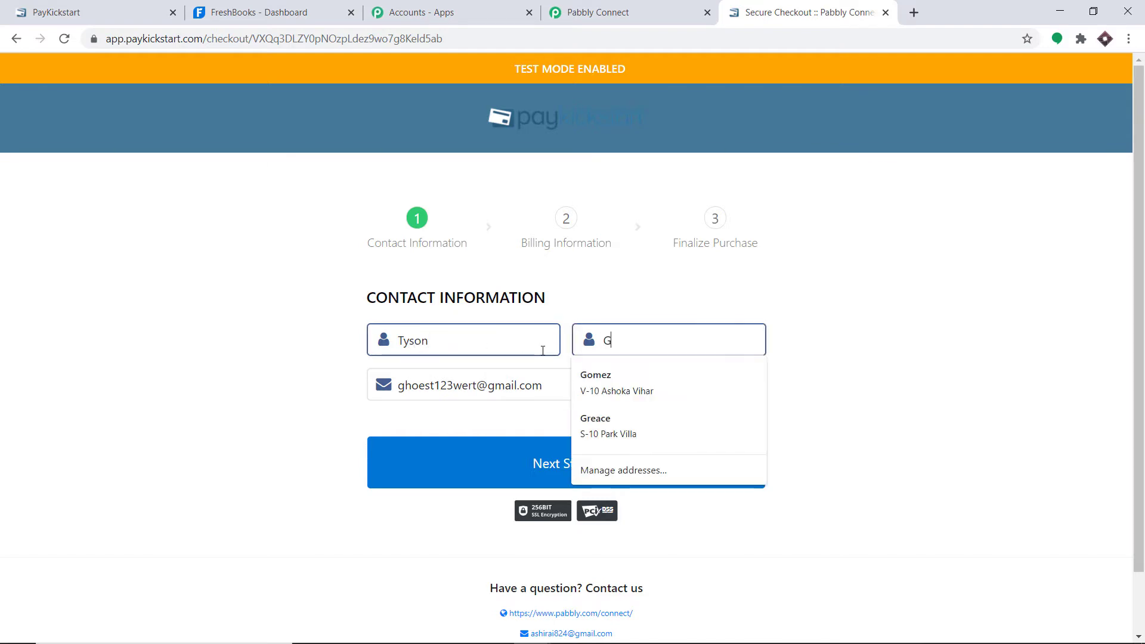
type("eremy")
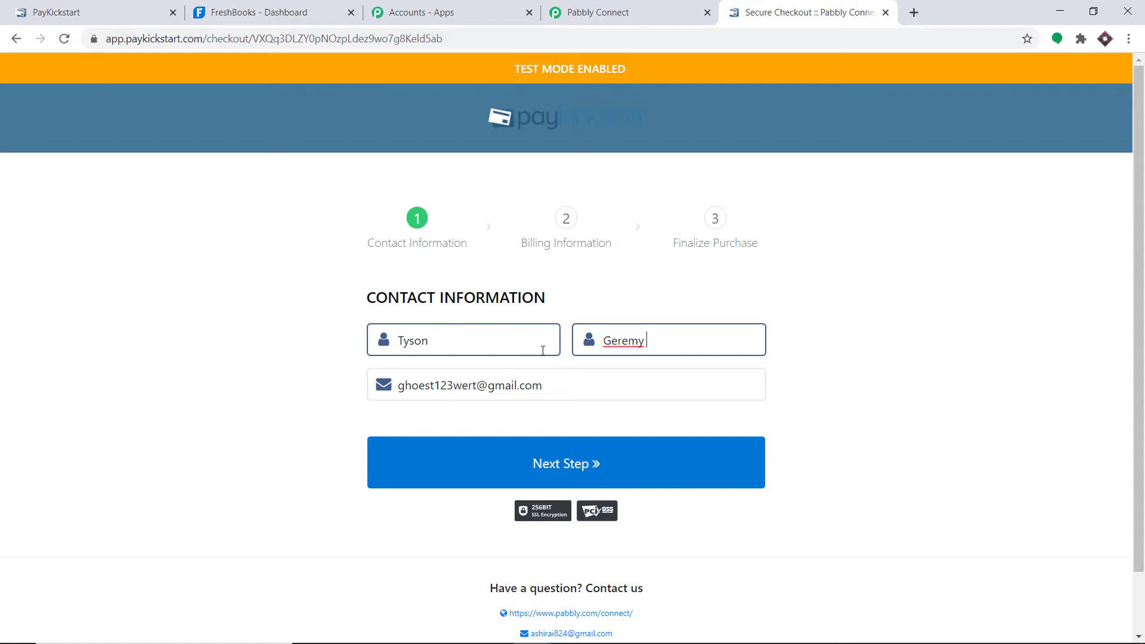
key("BackSpace")
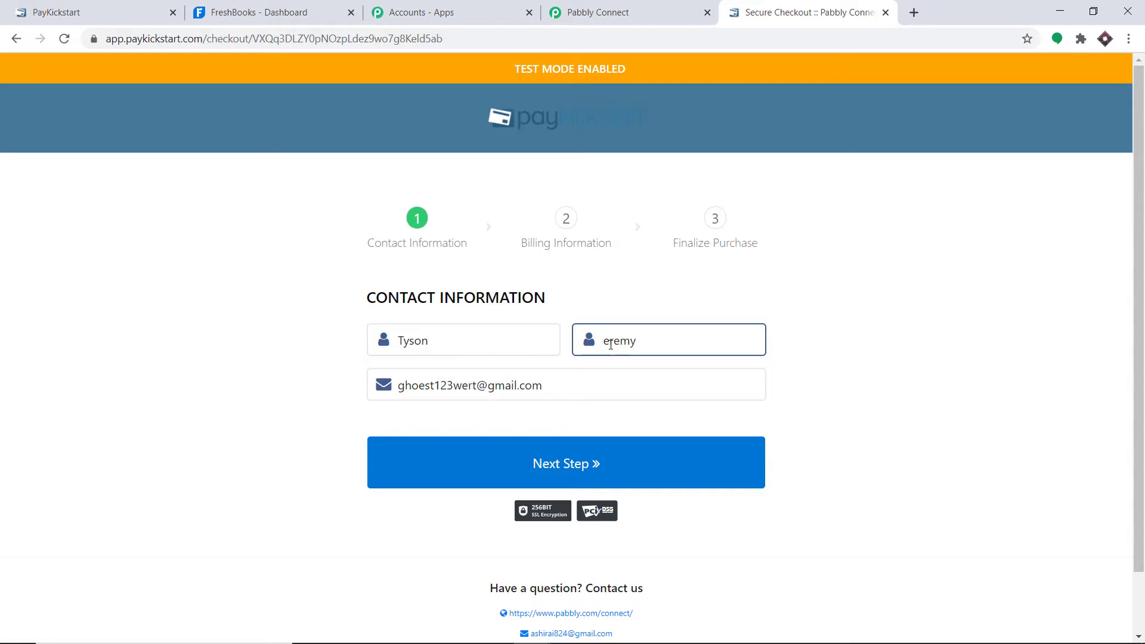
type("J")
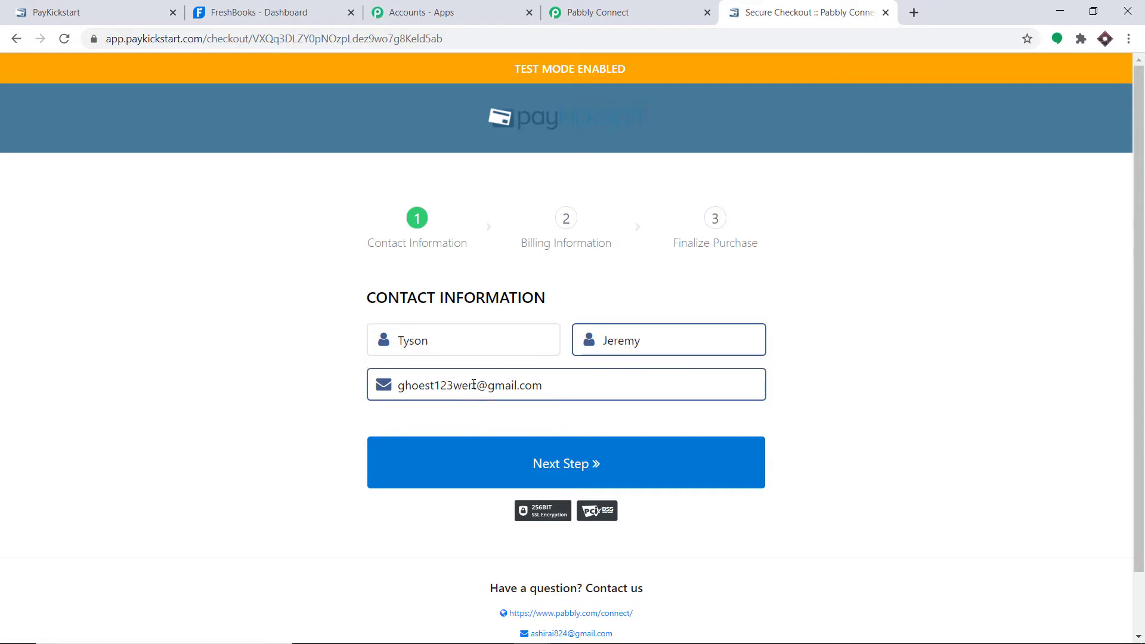
- Replace the e-mail username with the new customer's and go on to billing information
left_click_drag(467, 384, 379, 386)
key("BackSpace")
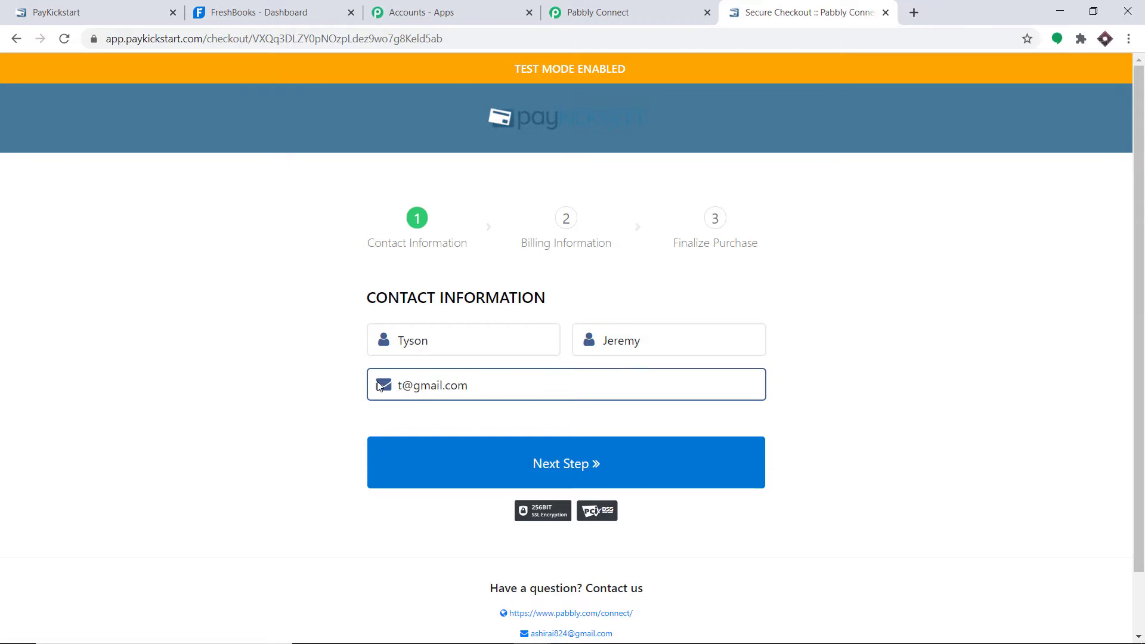
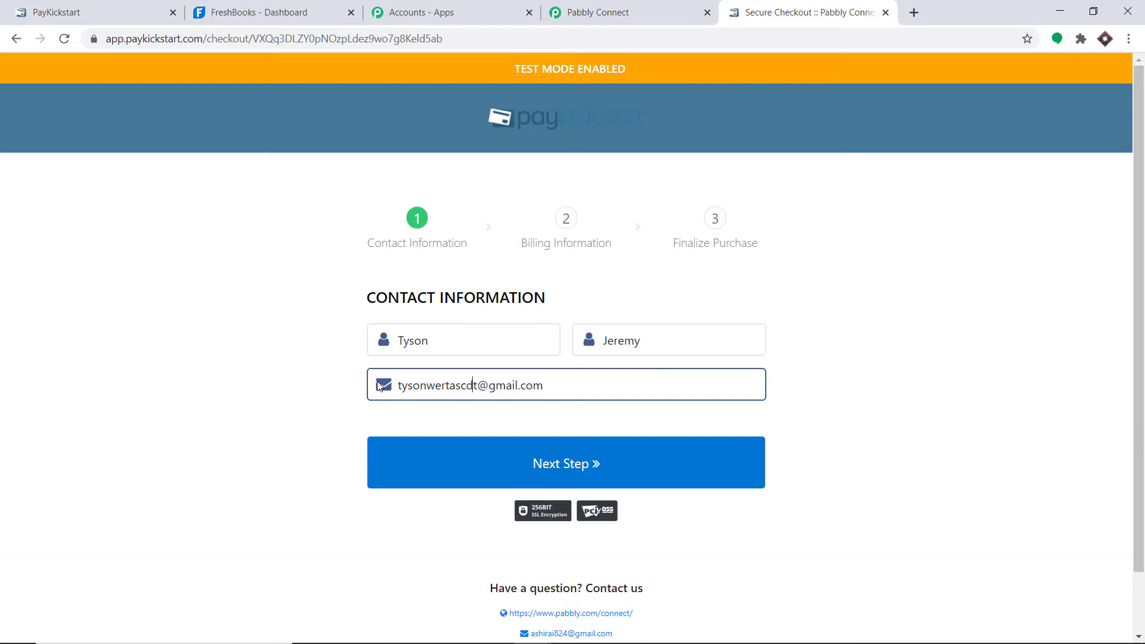
left_click(592, 468)
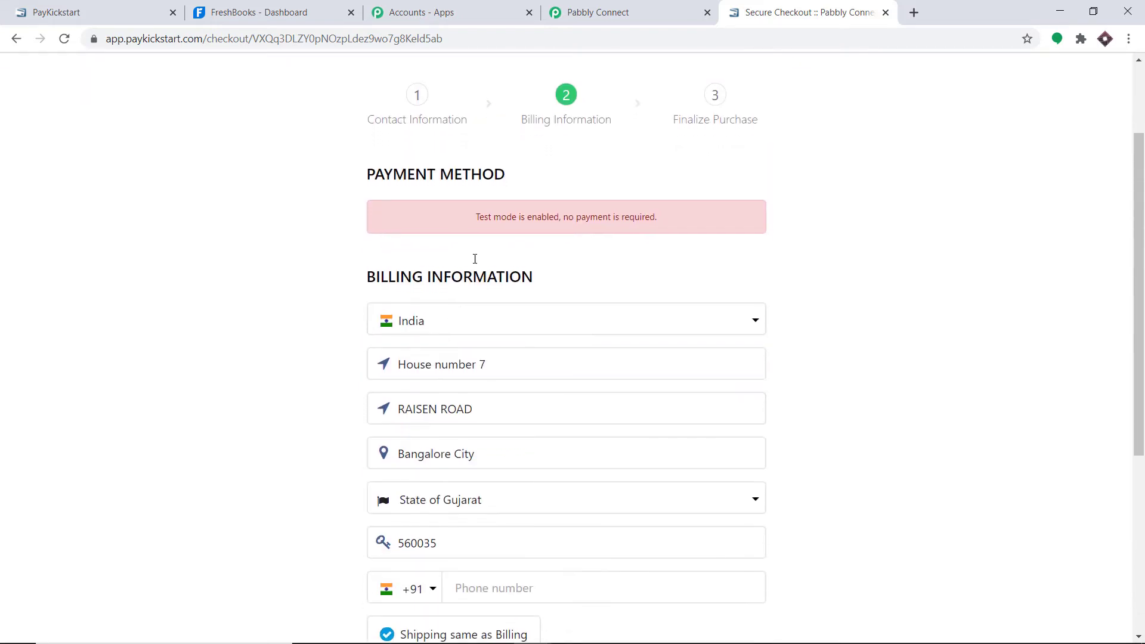
- Autofill the billing address from a saved suggestion and trim it to fit 40 characters
left_click(475, 203)
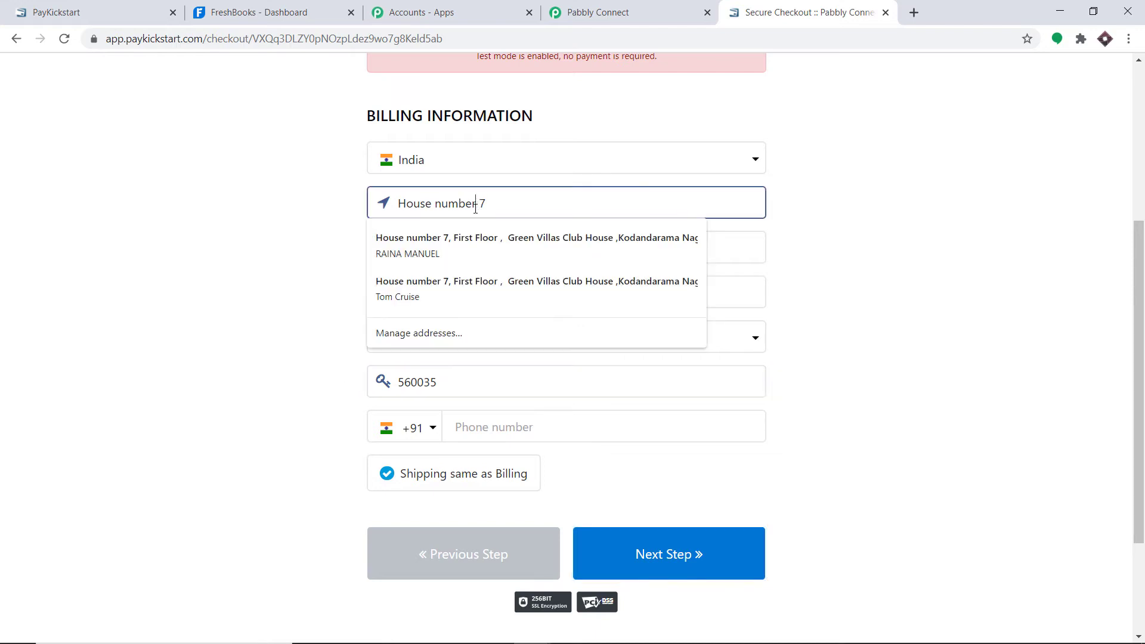
left_click(464, 285)
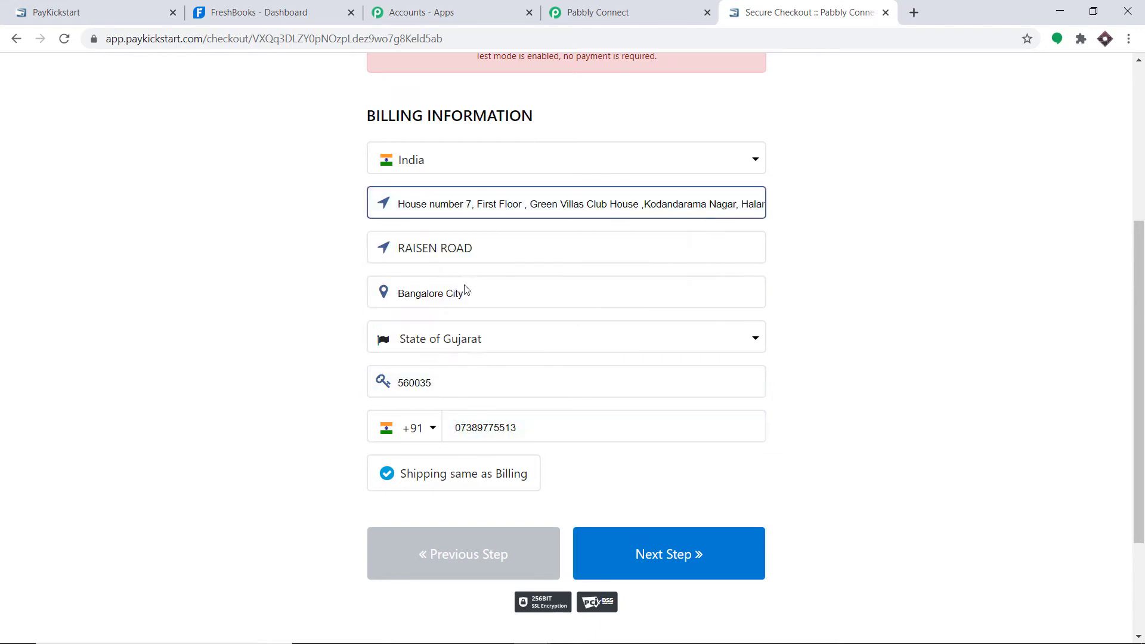
left_click(583, 203)
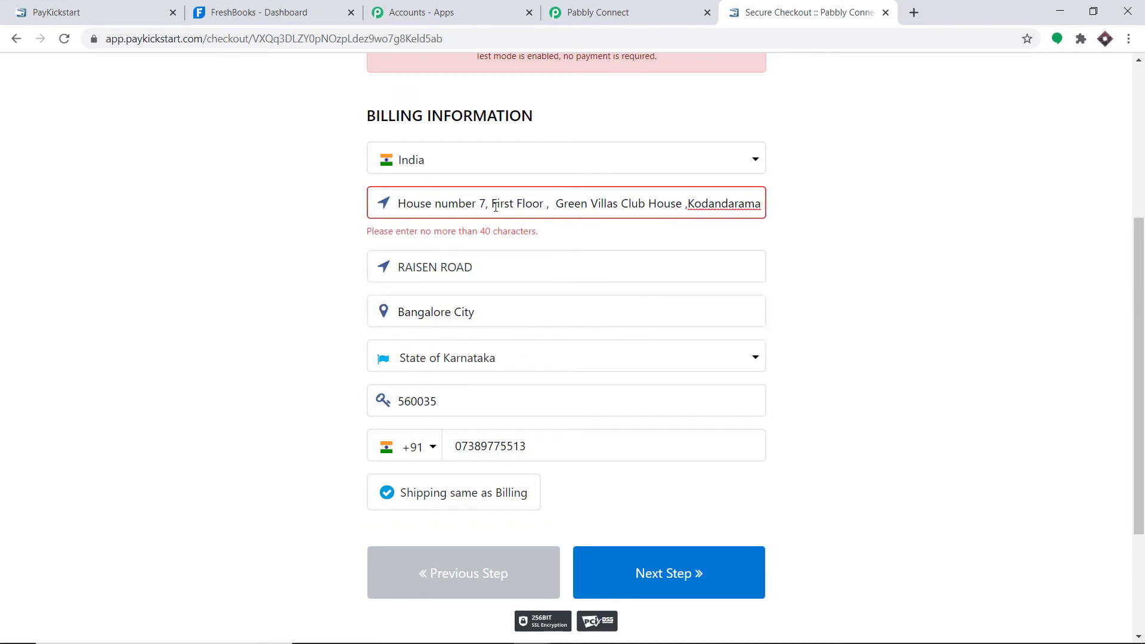
left_click_drag(646, 204, 244, 225)
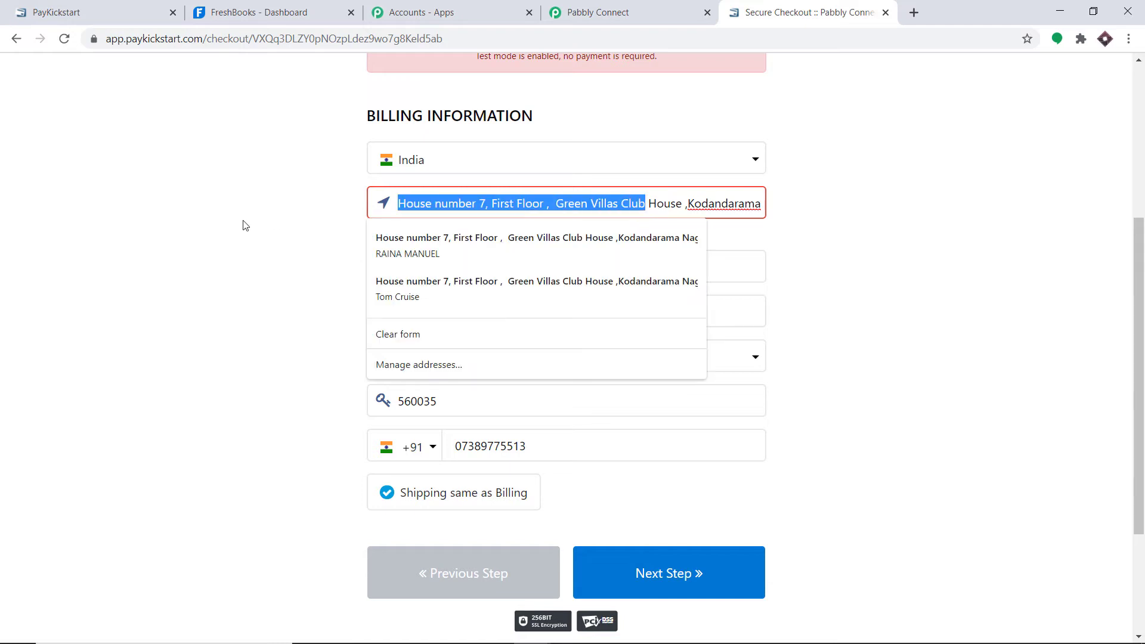
key("BackSpace")
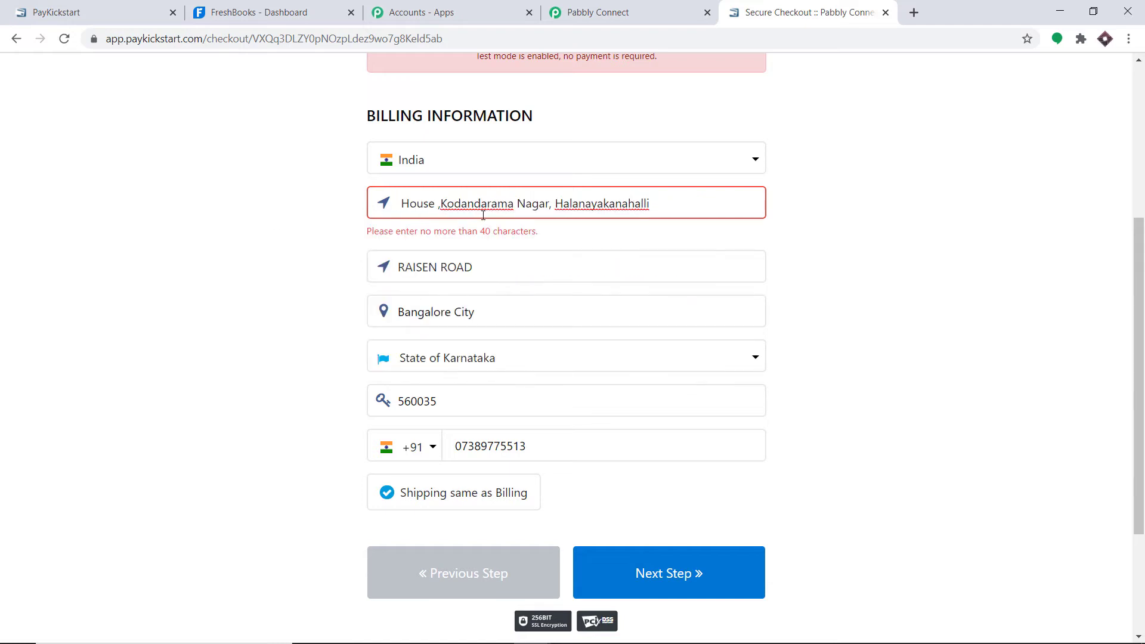
left_click_drag(660, 205, 550, 212)
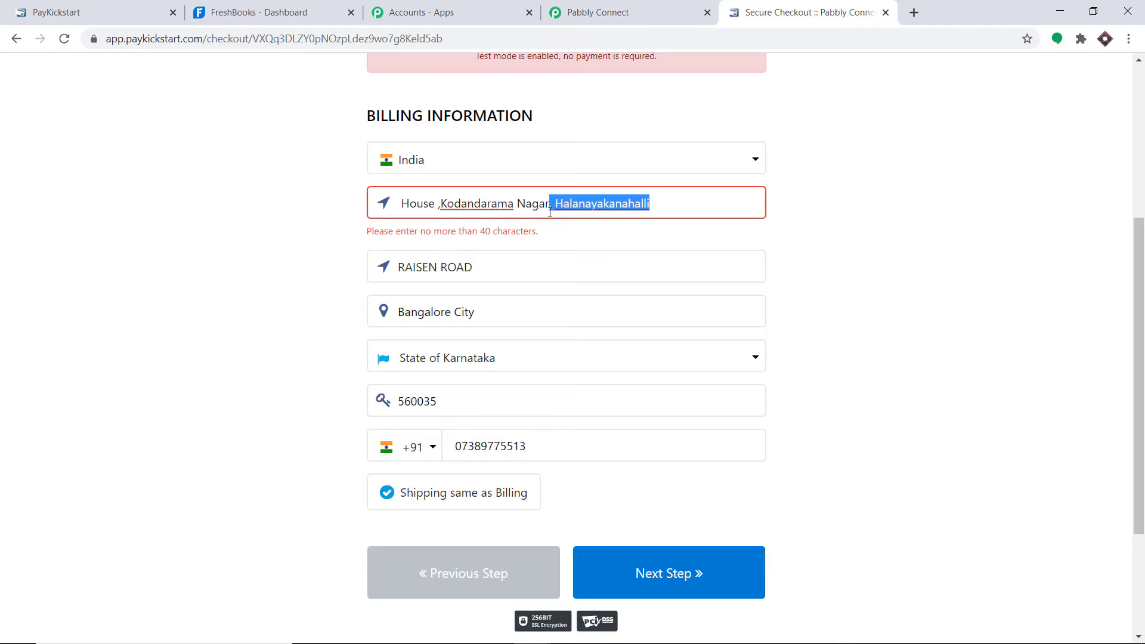
key("BackSpace")
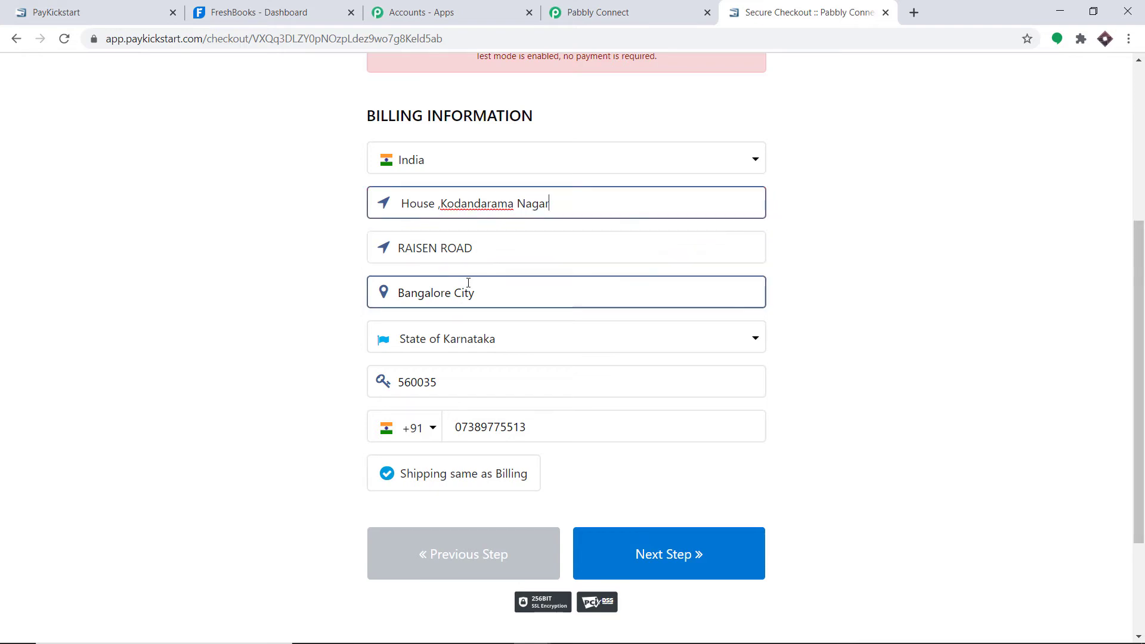
- Set the billing state to State of Haryana, complete the test purchase, and return to Pabbly Connect
left_click(468, 340)
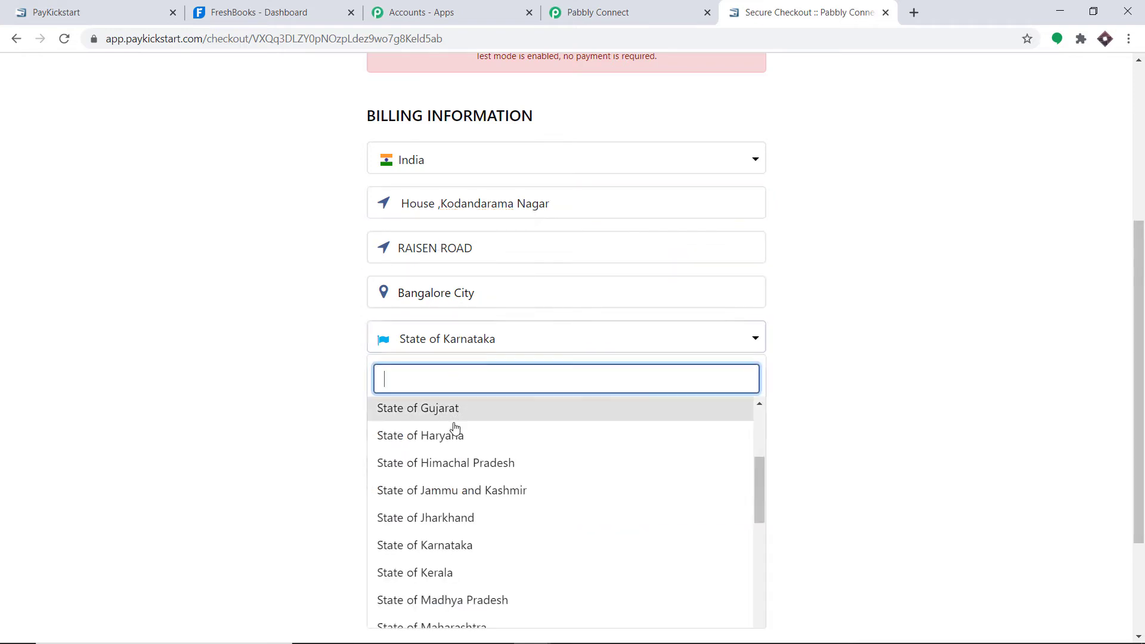
left_click(455, 435)
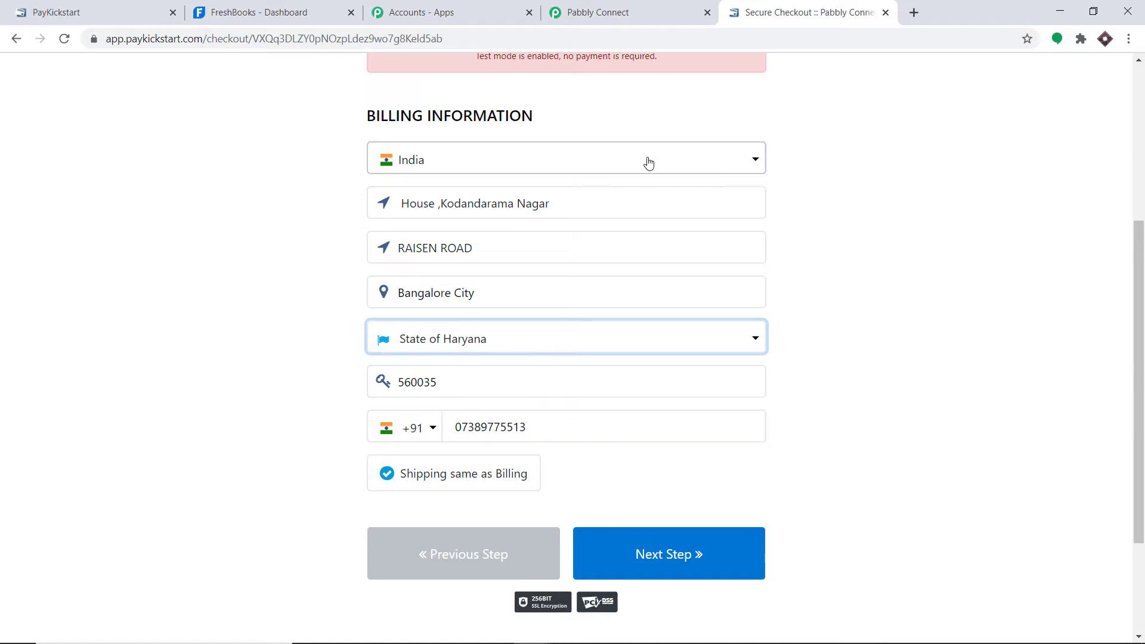
left_click(684, 544)
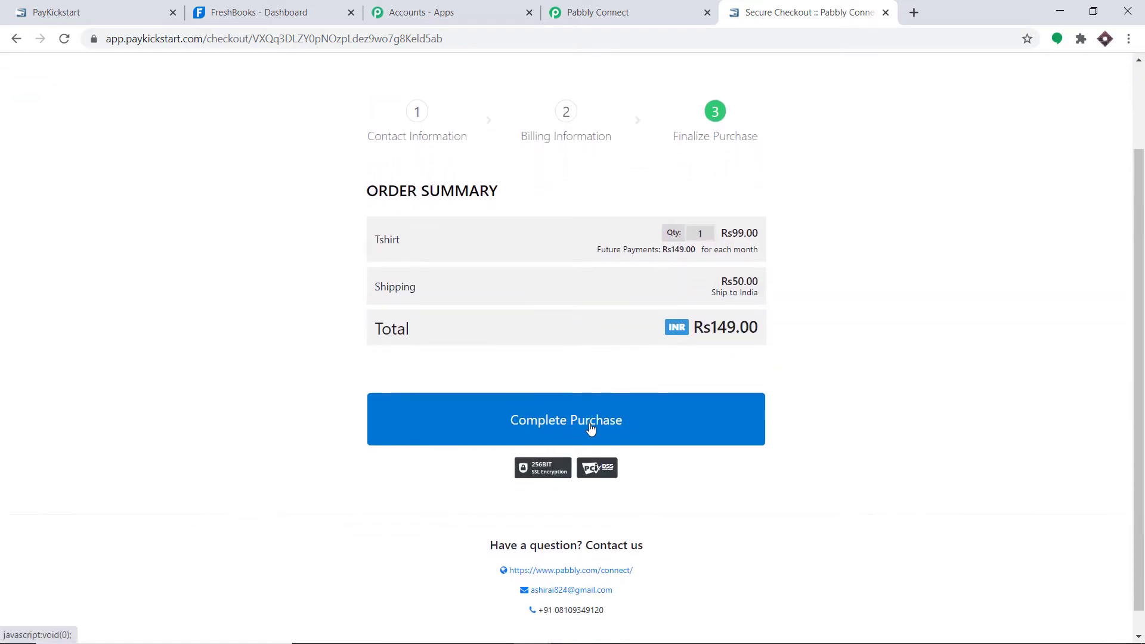
left_click(591, 418)
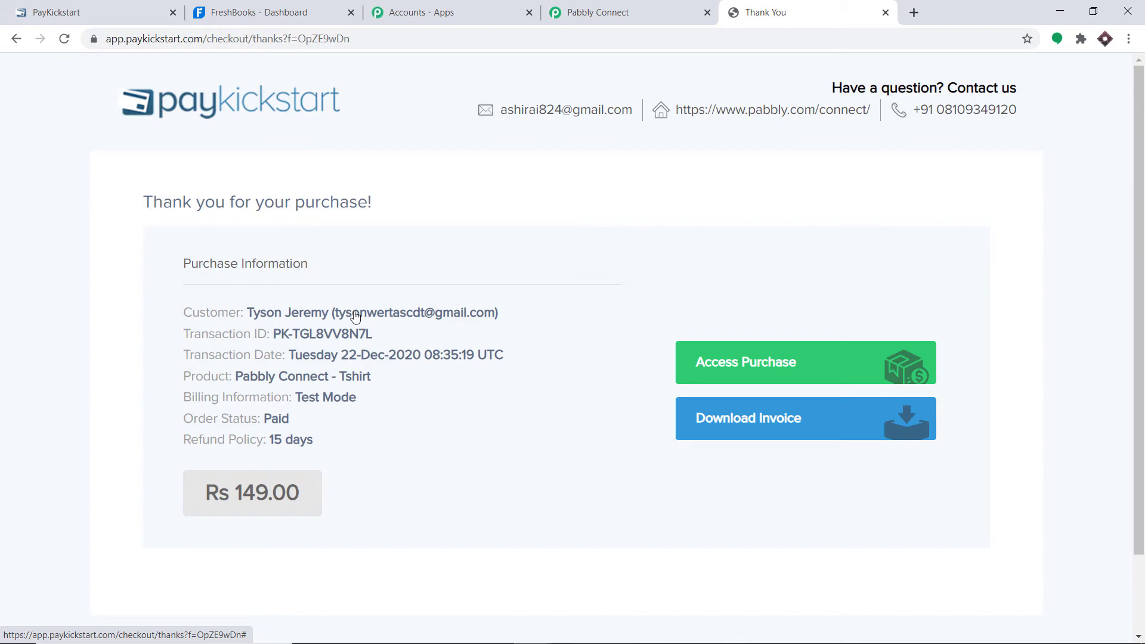
left_click(594, 13)
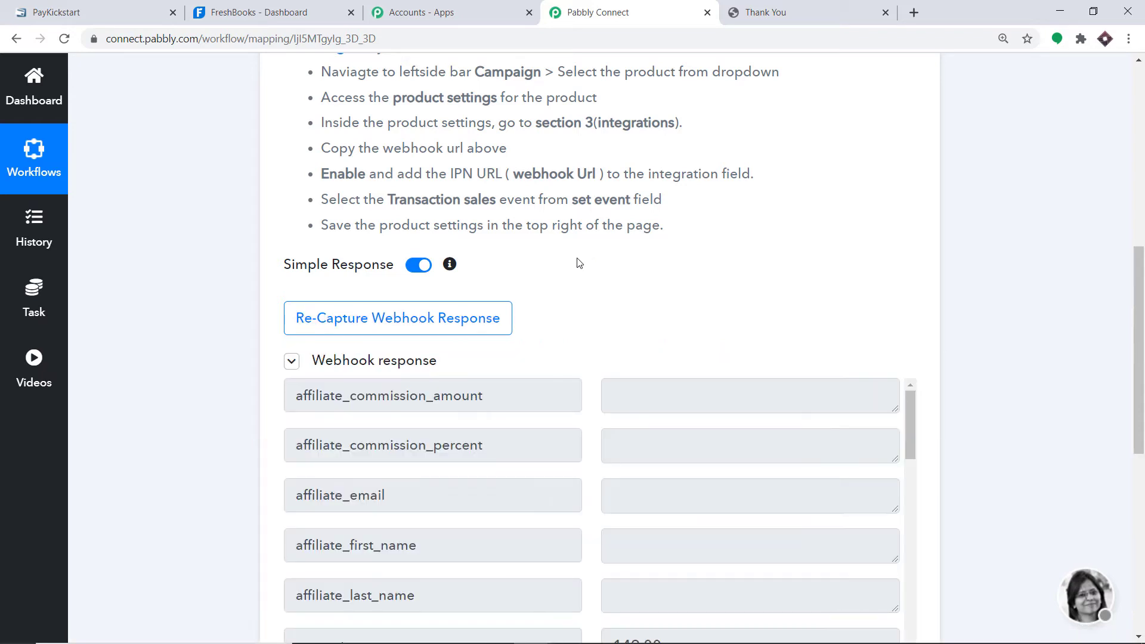
- Review the captured webhook fields: amount 149.00, billing address, currency INR and event sales
scroll(537, 343, "down", 5)
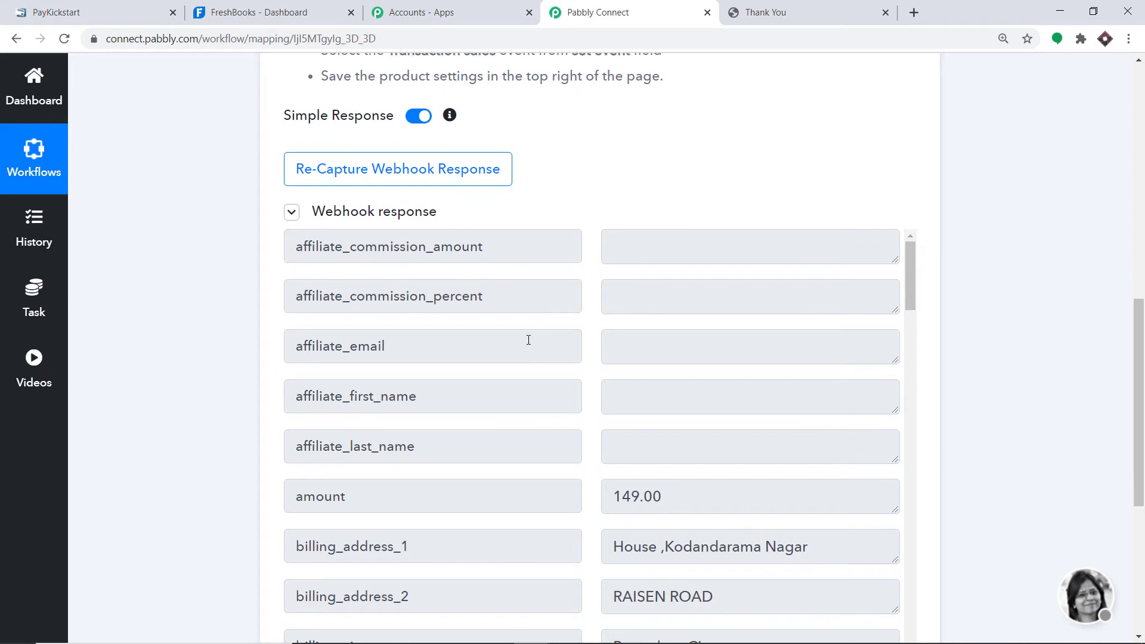
scroll(513, 333, "down", 1)
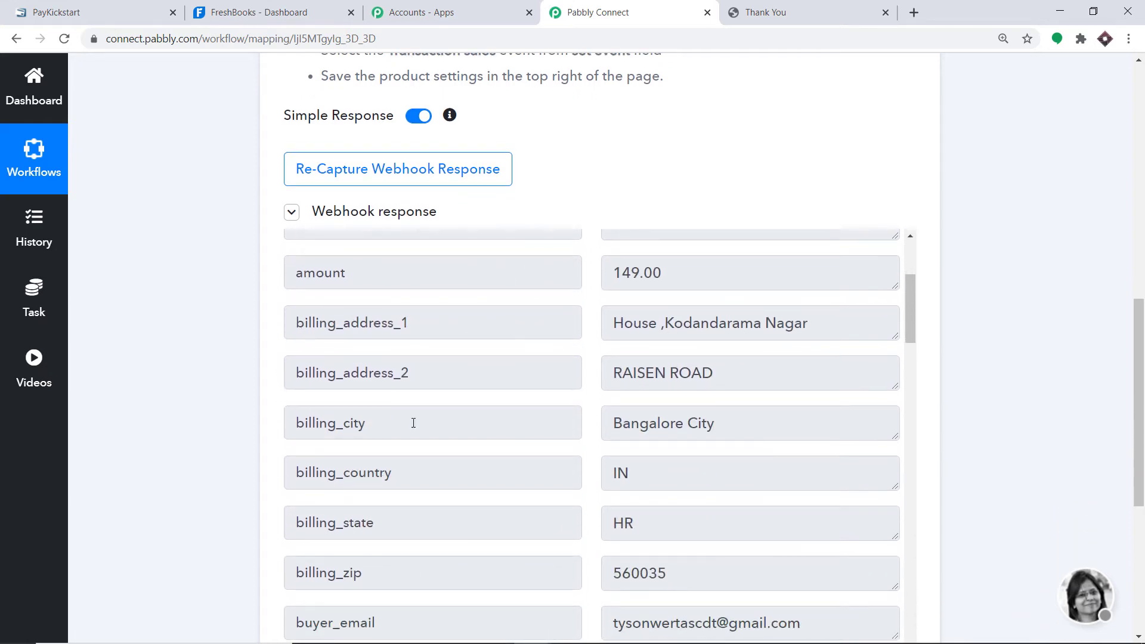
scroll(554, 449, "down", 1)
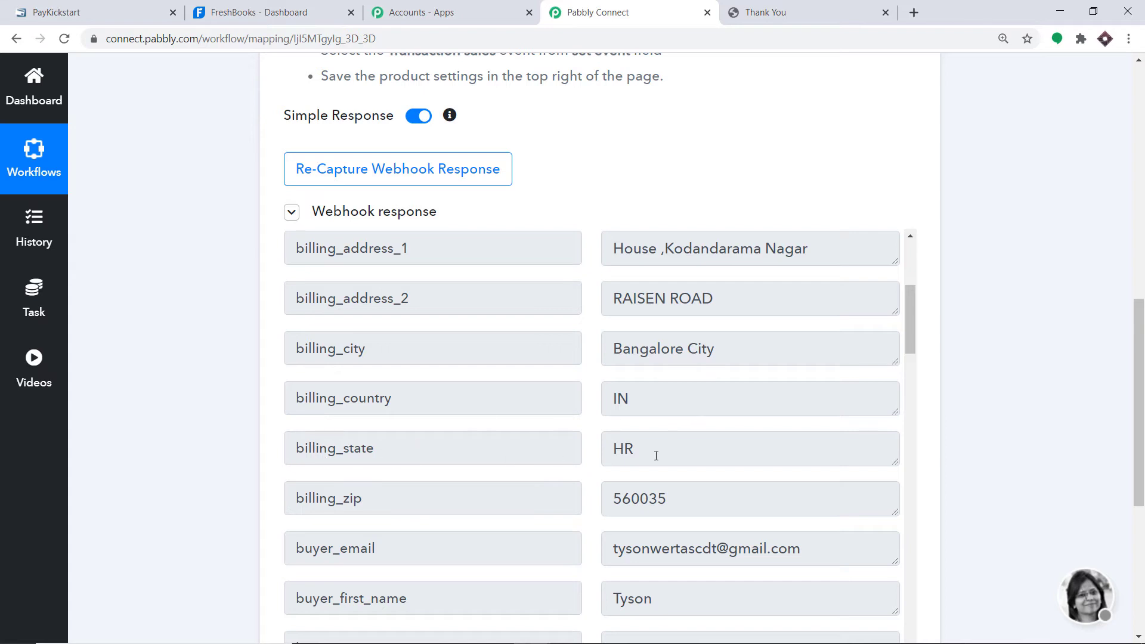
scroll(1140, 406, "down", 3)
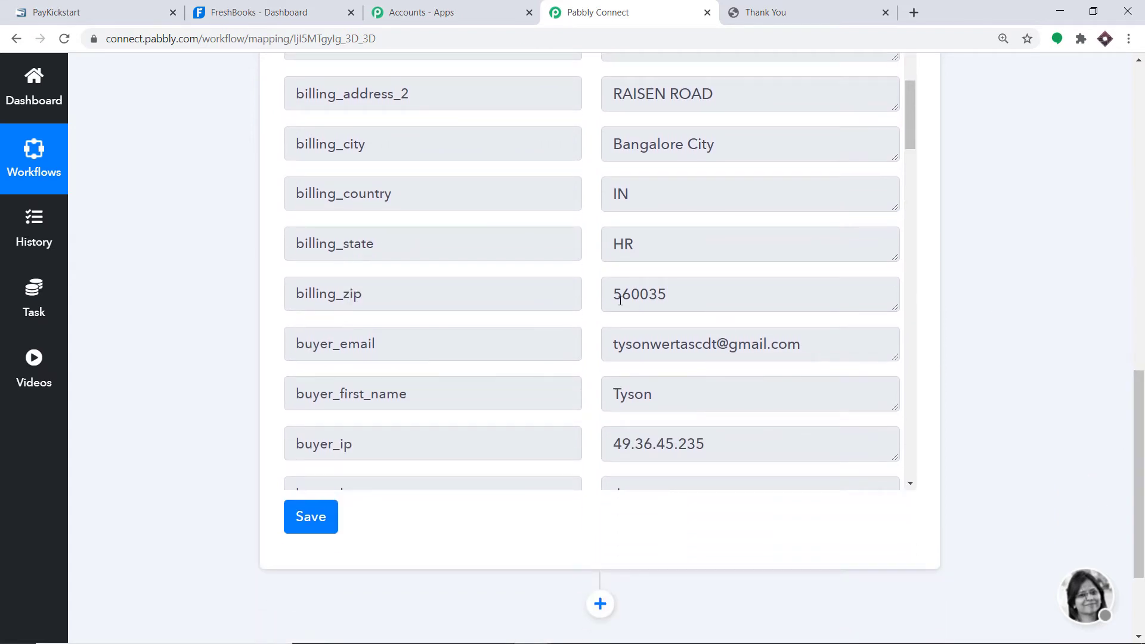
scroll(620, 301, "down", 2)
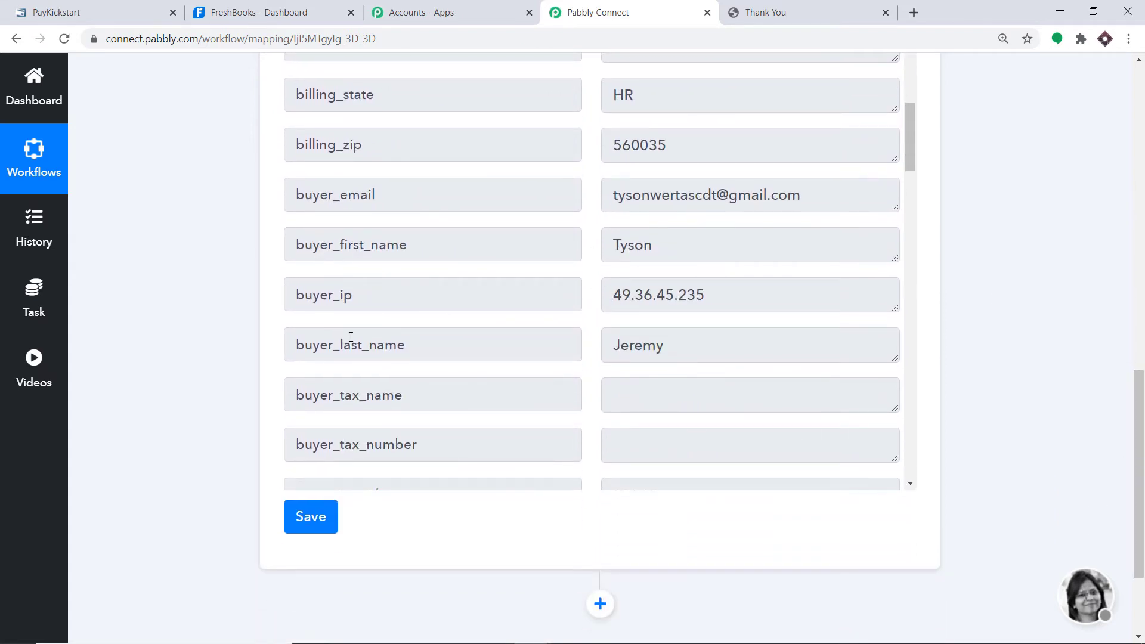
scroll(637, 341, "down", 4)
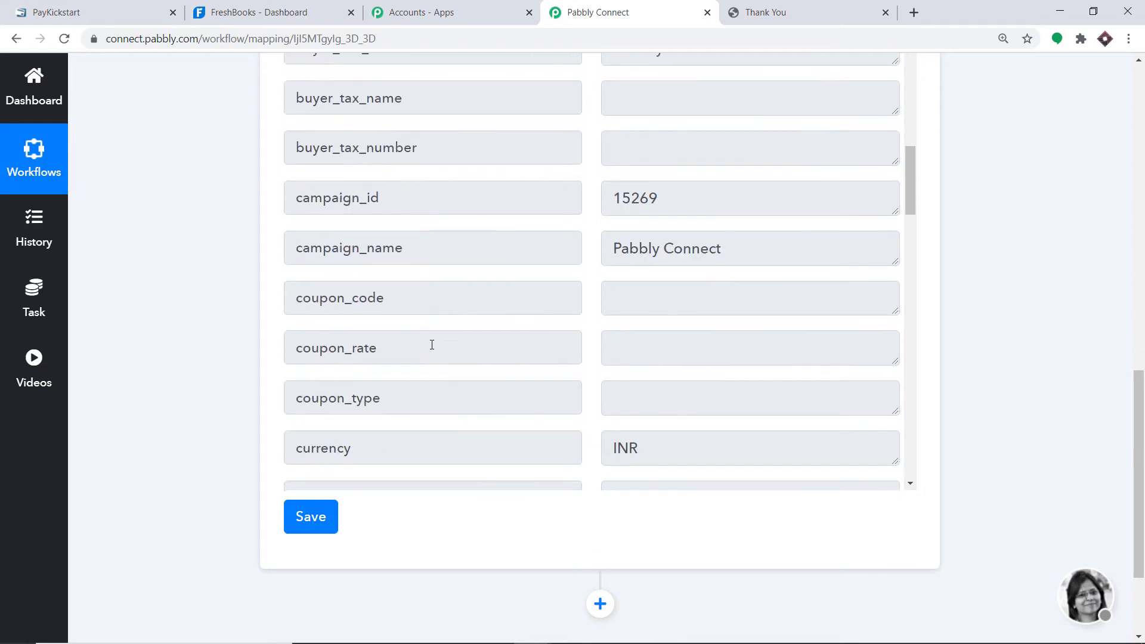
scroll(668, 244, "down", 2)
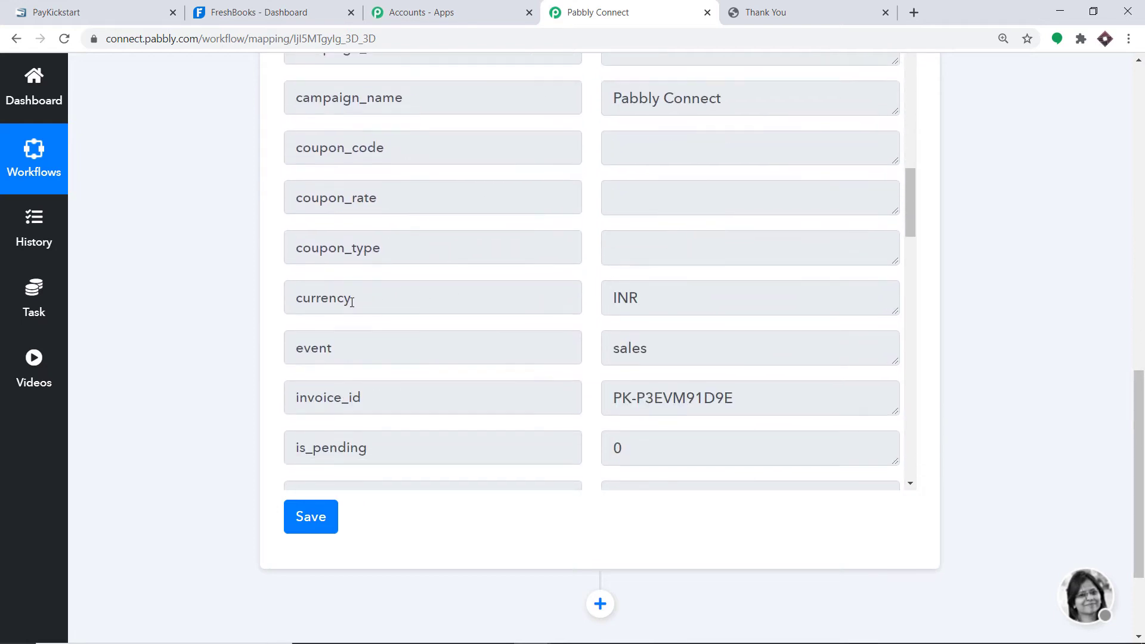
scroll(710, 312, "down", 1)
scroll(968, 402, "down", 2)
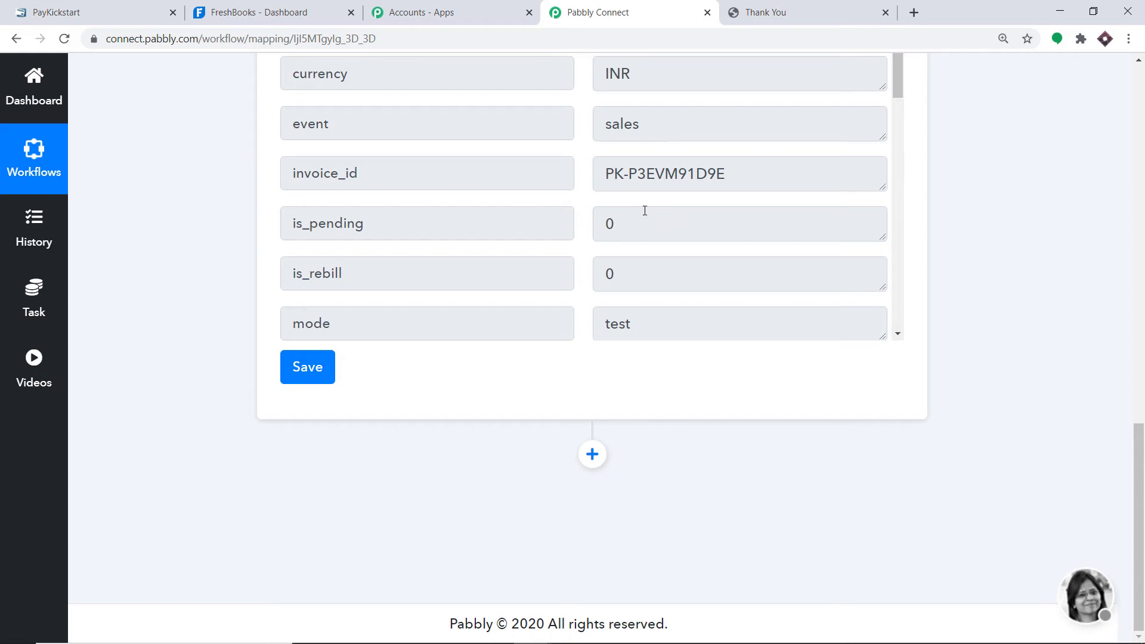
- Add a FreshBooks action step below the PayKickstart trigger with the Create Client event
left_click(592, 454)
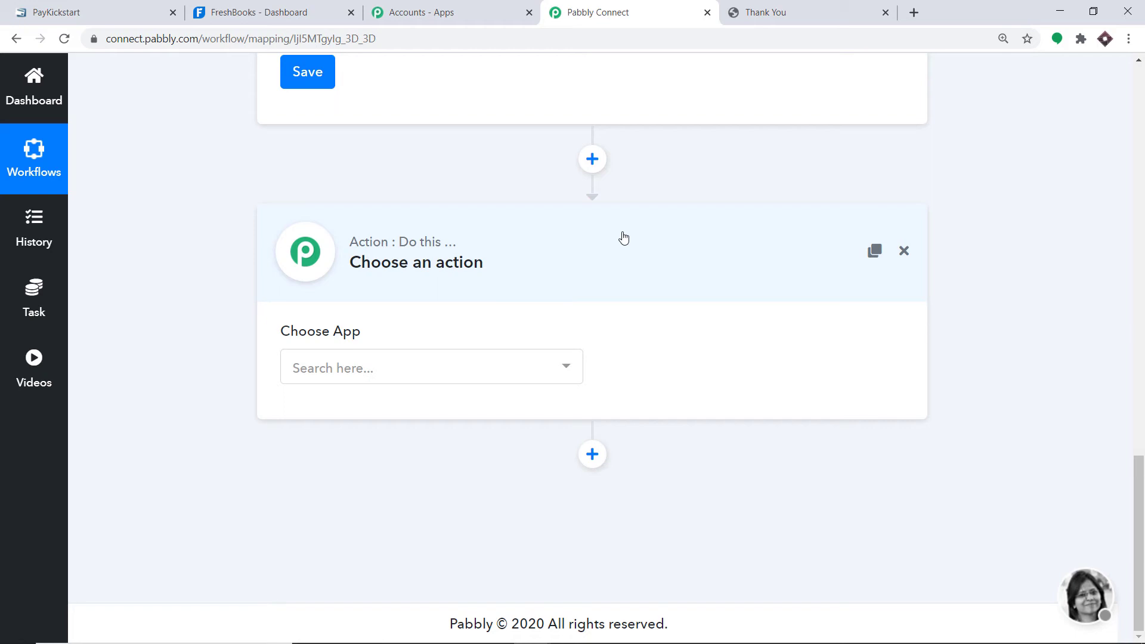
left_click(377, 372)
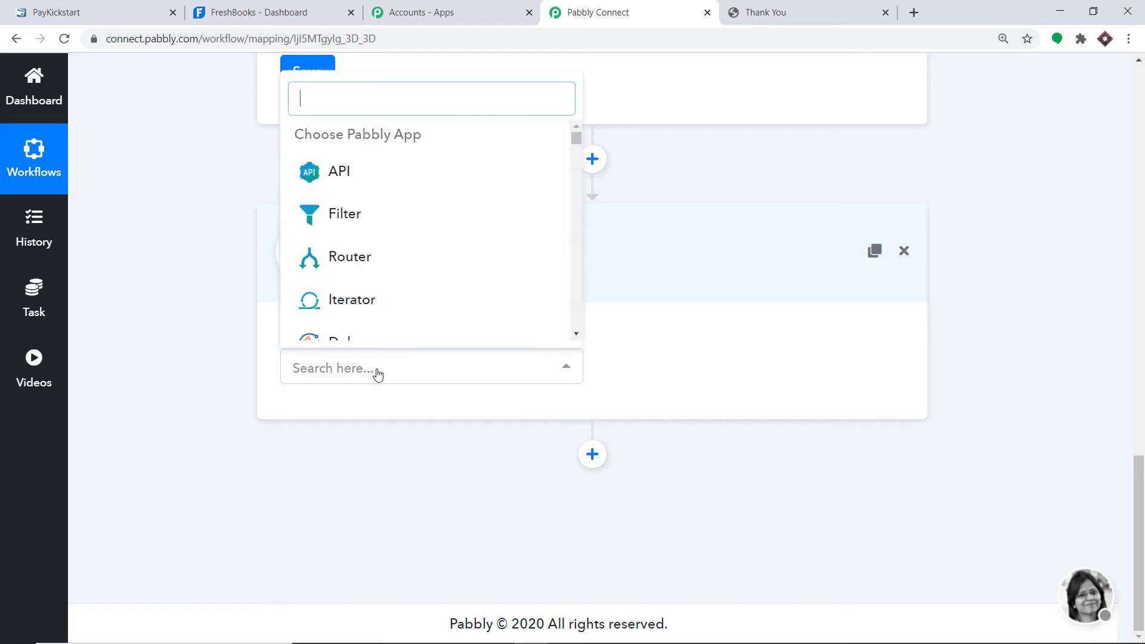
type("fres")
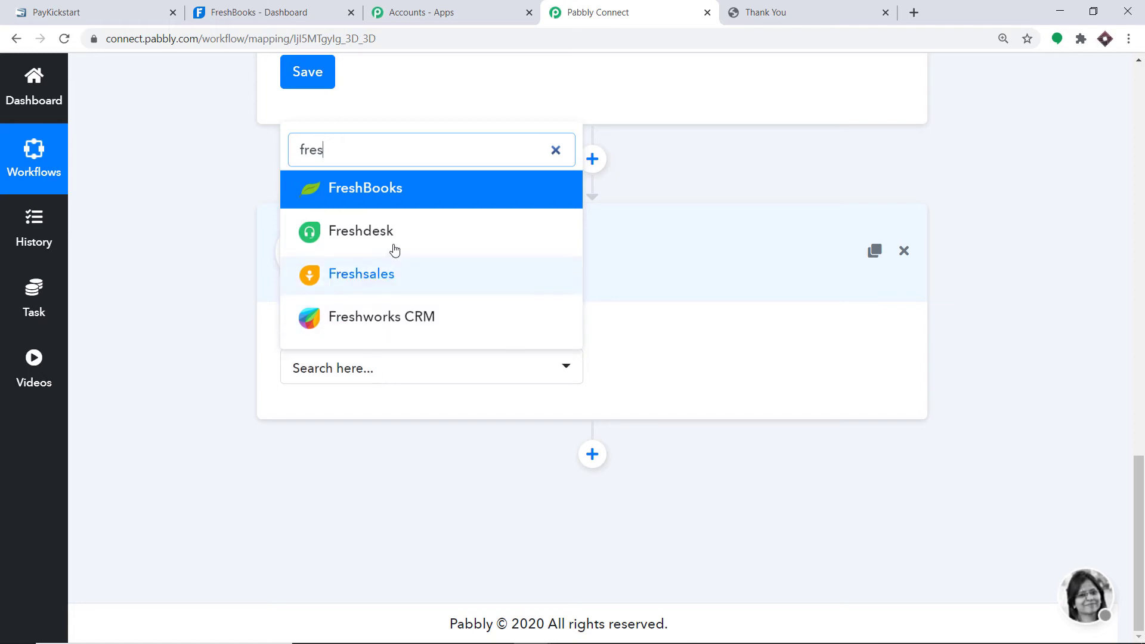
left_click(410, 203)
left_click(705, 372)
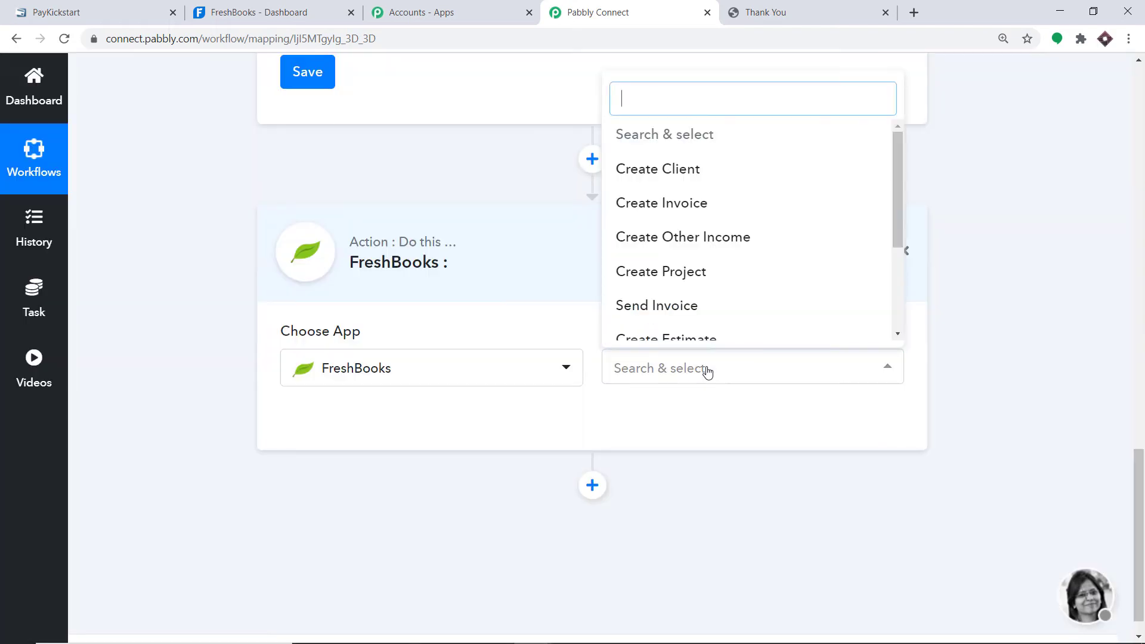
left_click(670, 174)
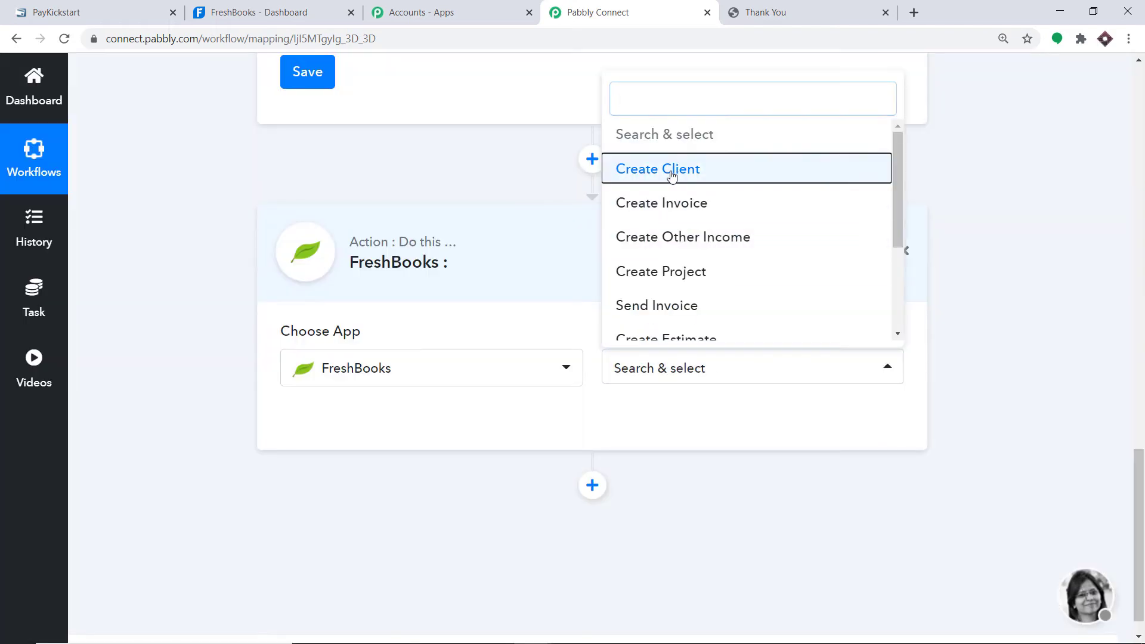
left_click(678, 376)
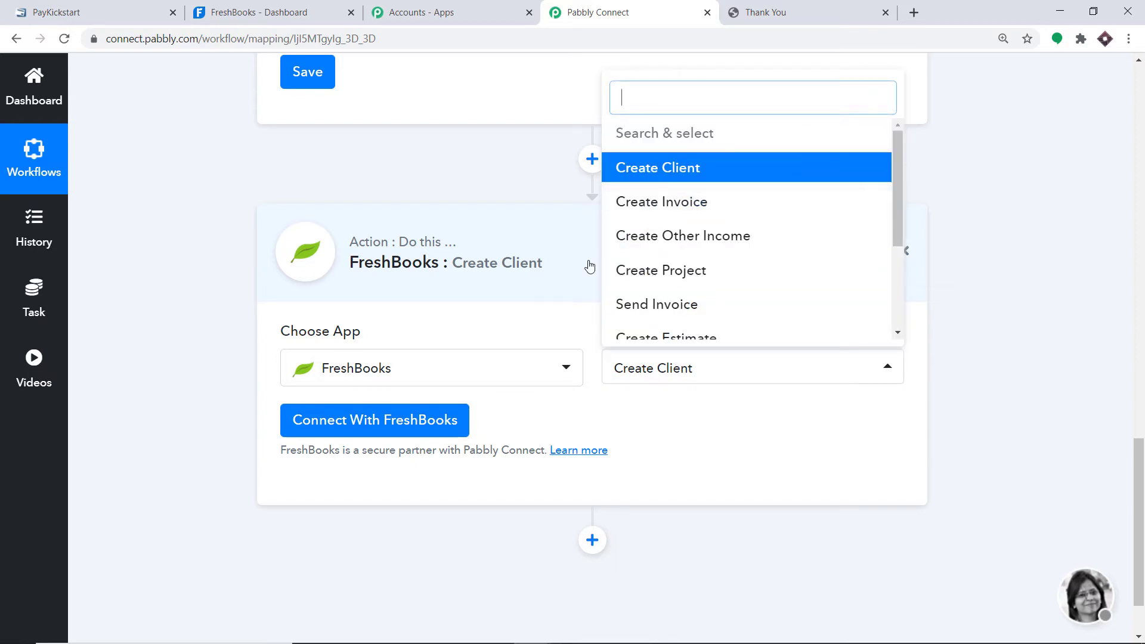
scroll(727, 239, "down", 3)
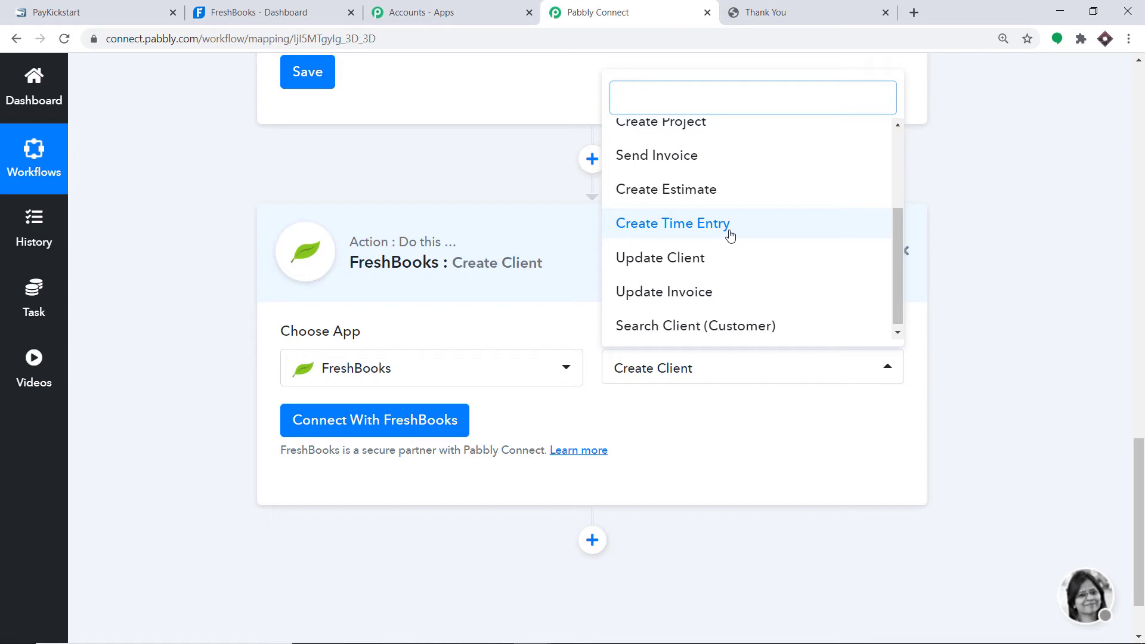
left_click(732, 417)
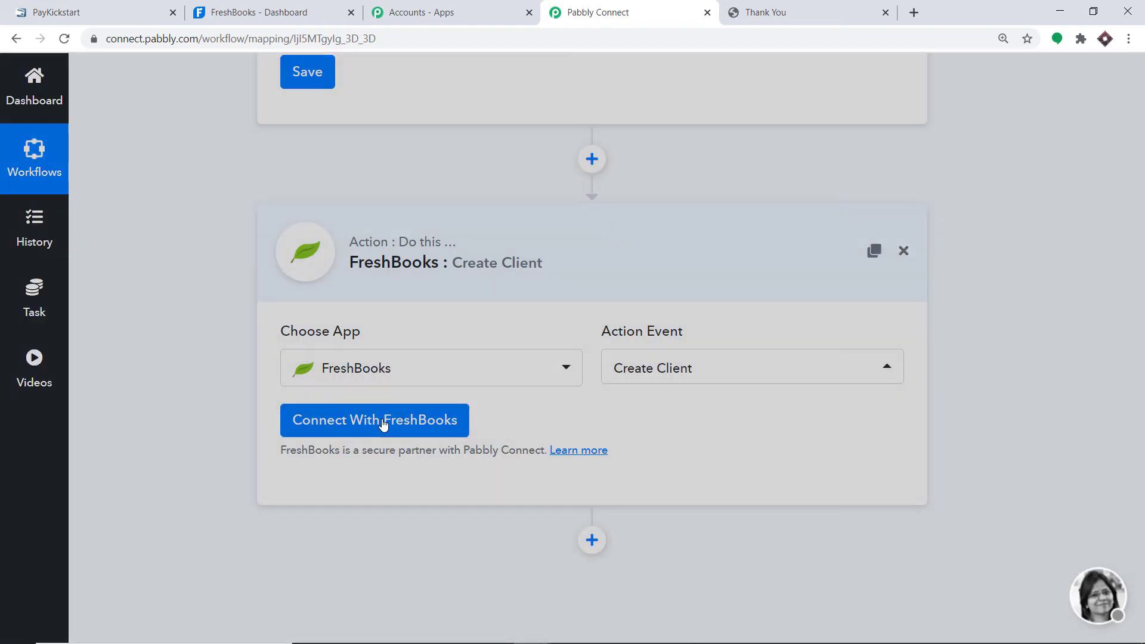
- Connect and authorize the FreshBooks account for the Create Client step, then dismiss the success message
left_click(383, 425)
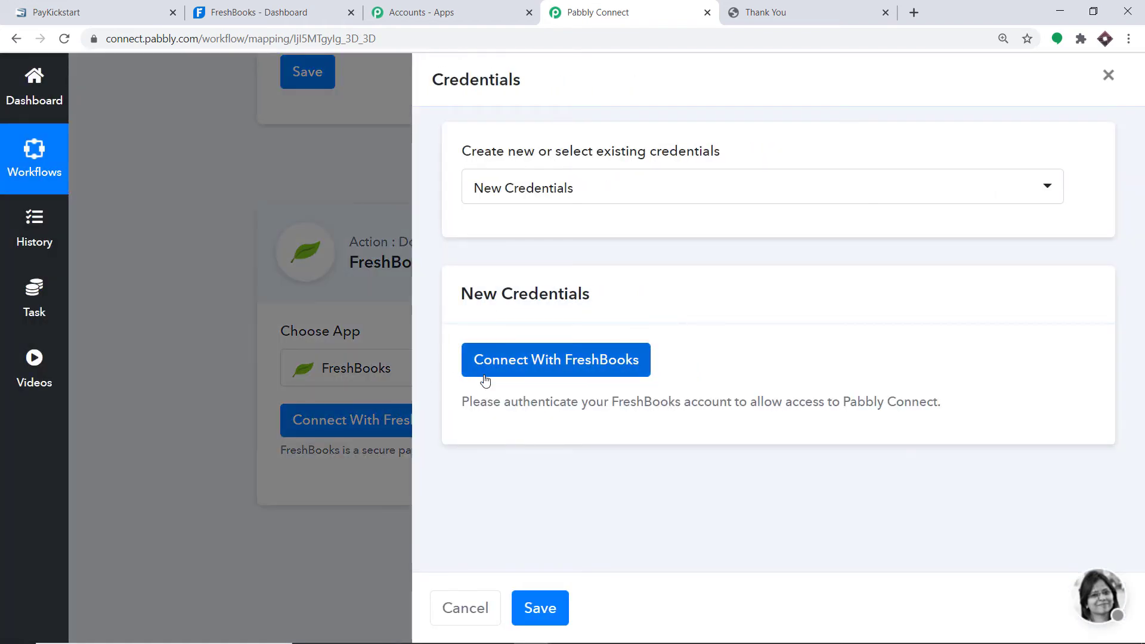
left_click(633, 366)
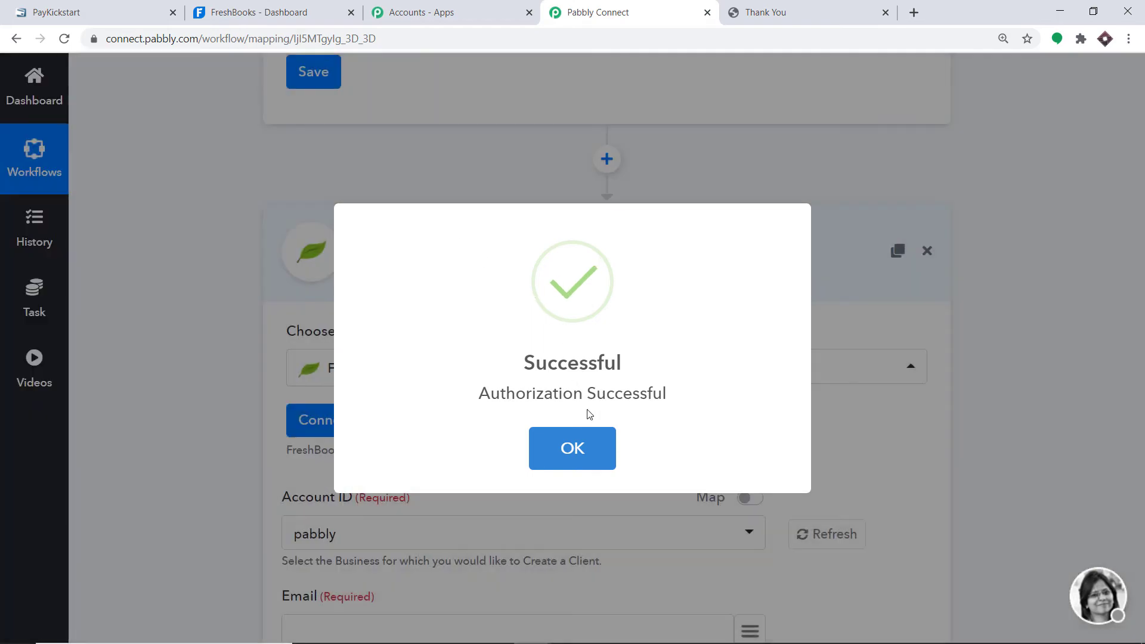
left_click(584, 445)
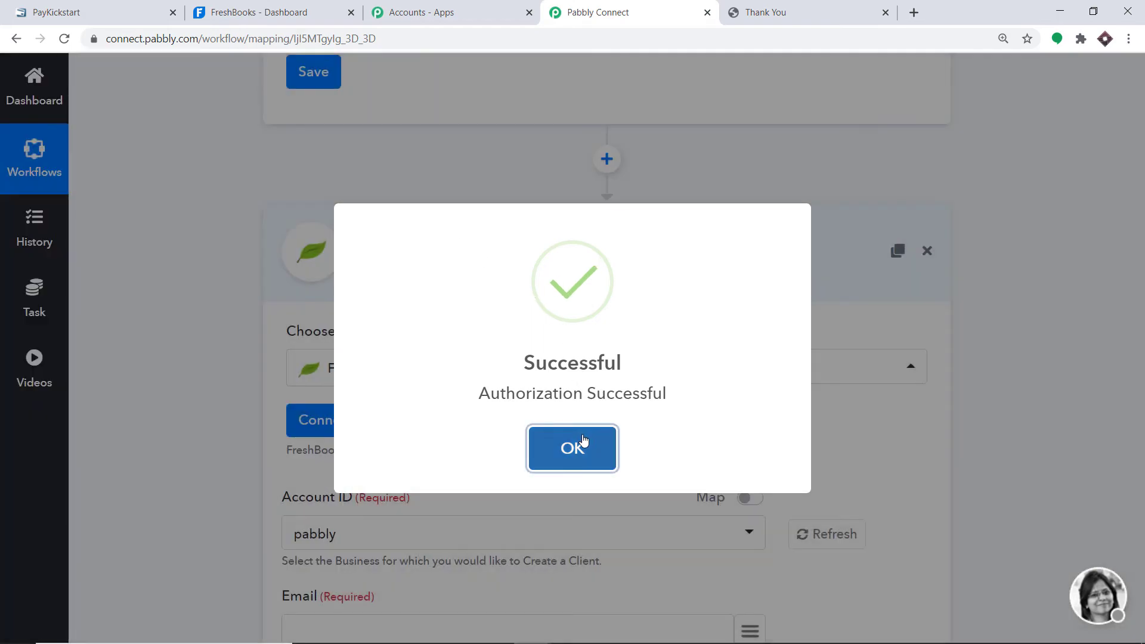
scroll(605, 236, "down", 1)
scroll(604, 237, "down", 3)
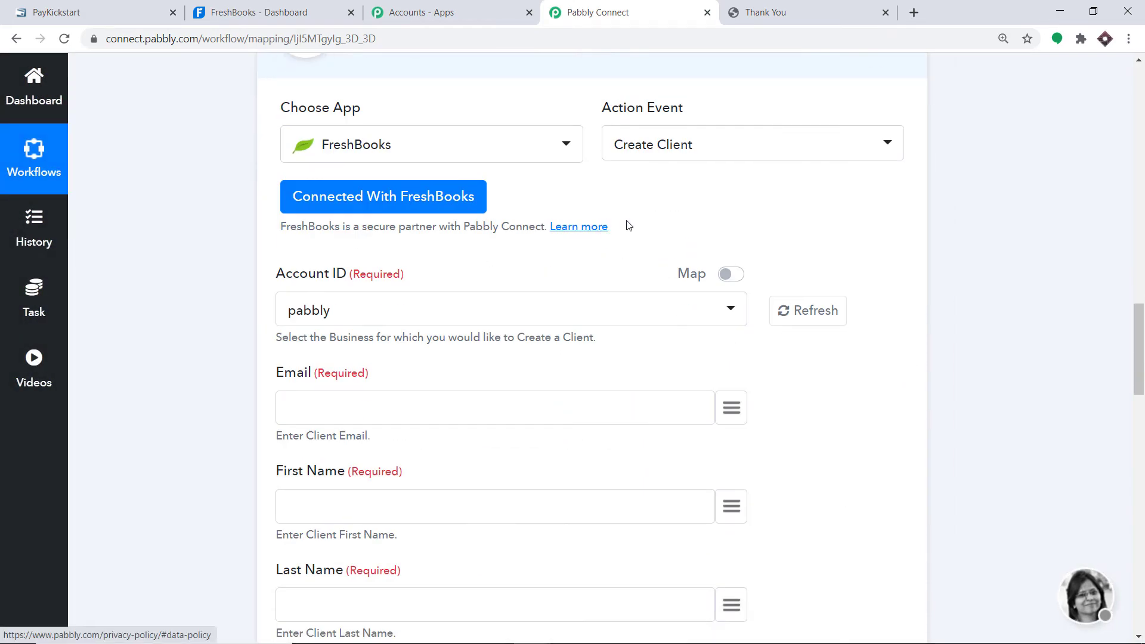
scroll(676, 220, "down", 2)
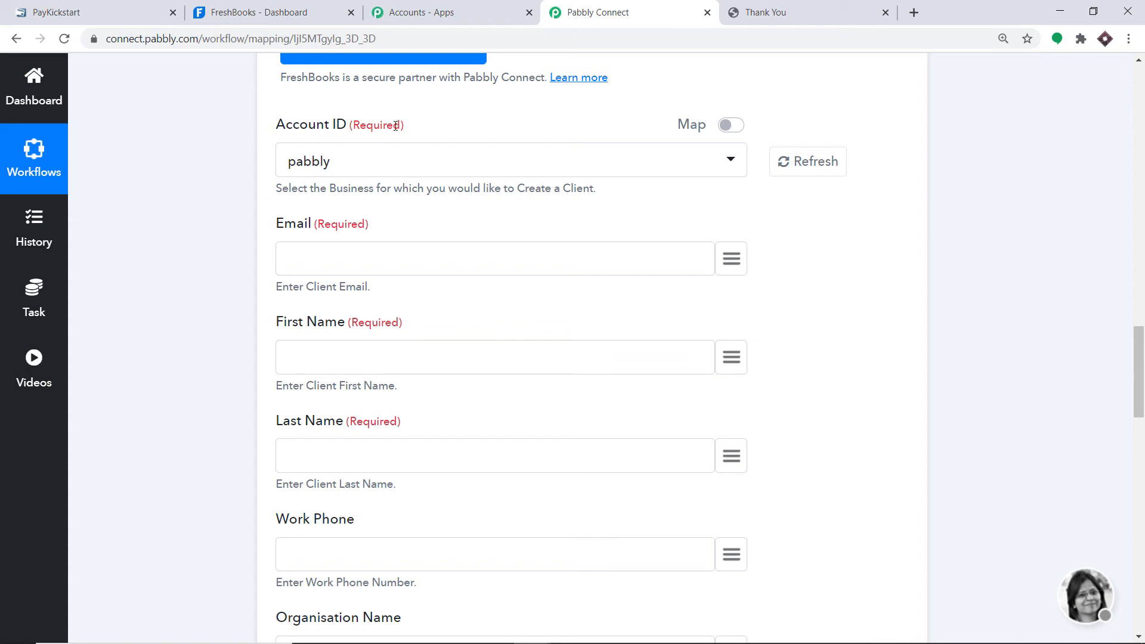
left_click(283, 7)
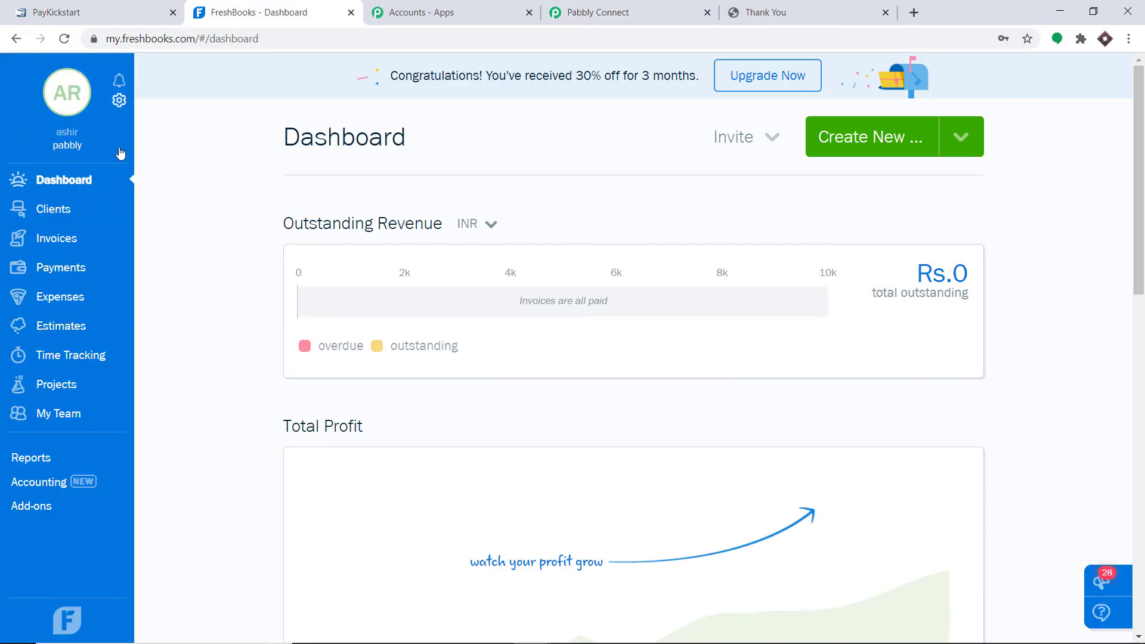
left_click(665, 12)
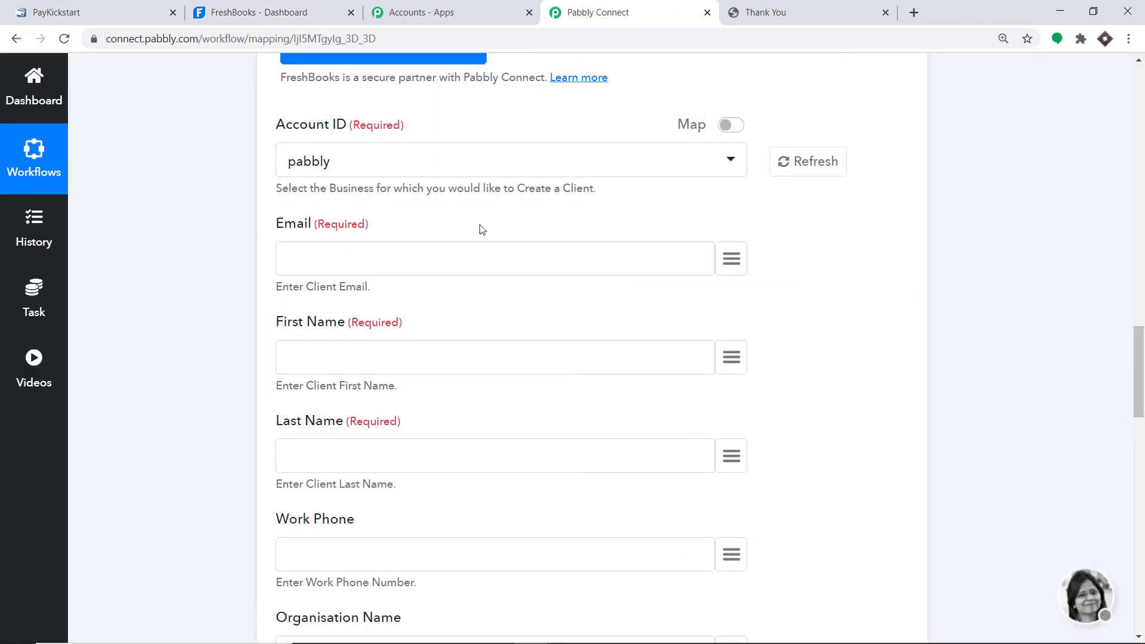
left_click(730, 261)
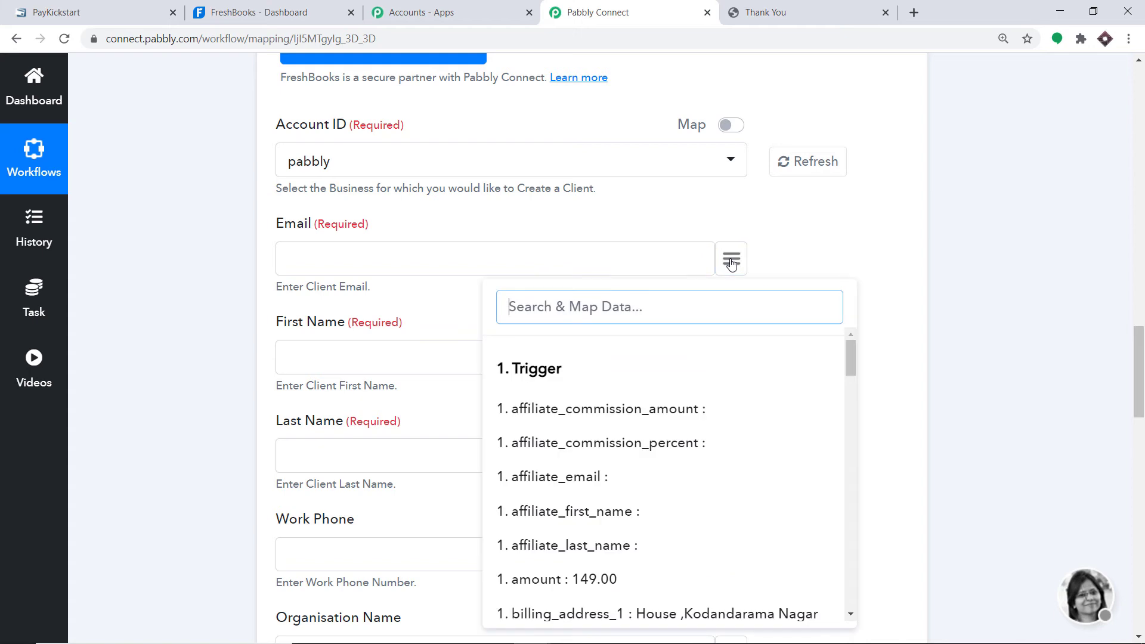
- Map buyer_email into Email and buyer_first_name into First Name
type("email")
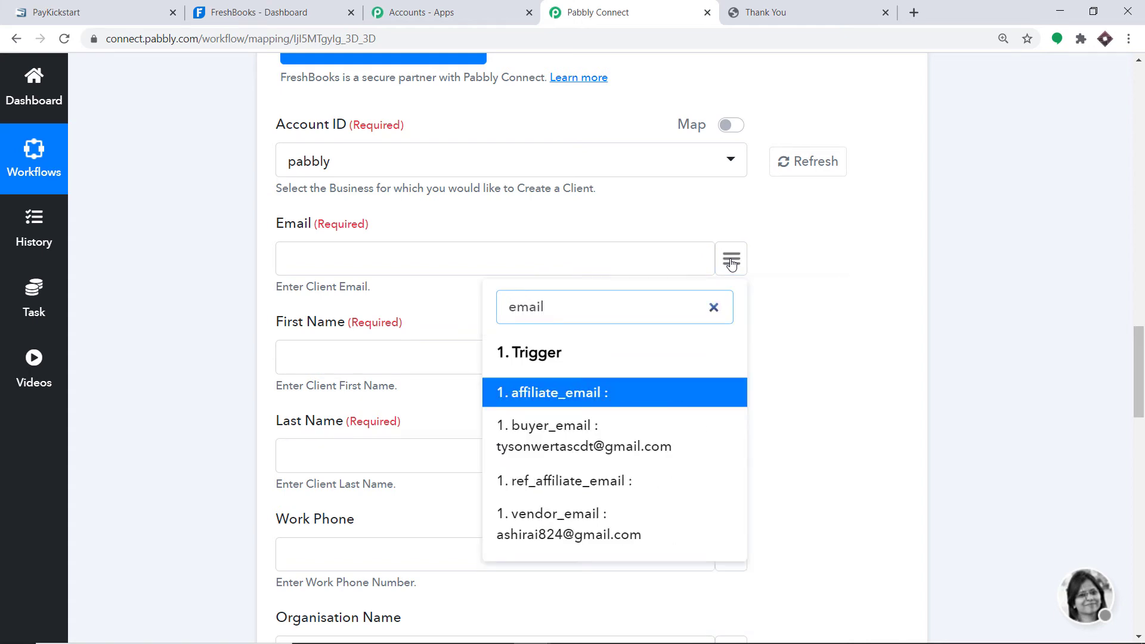
left_click(620, 427)
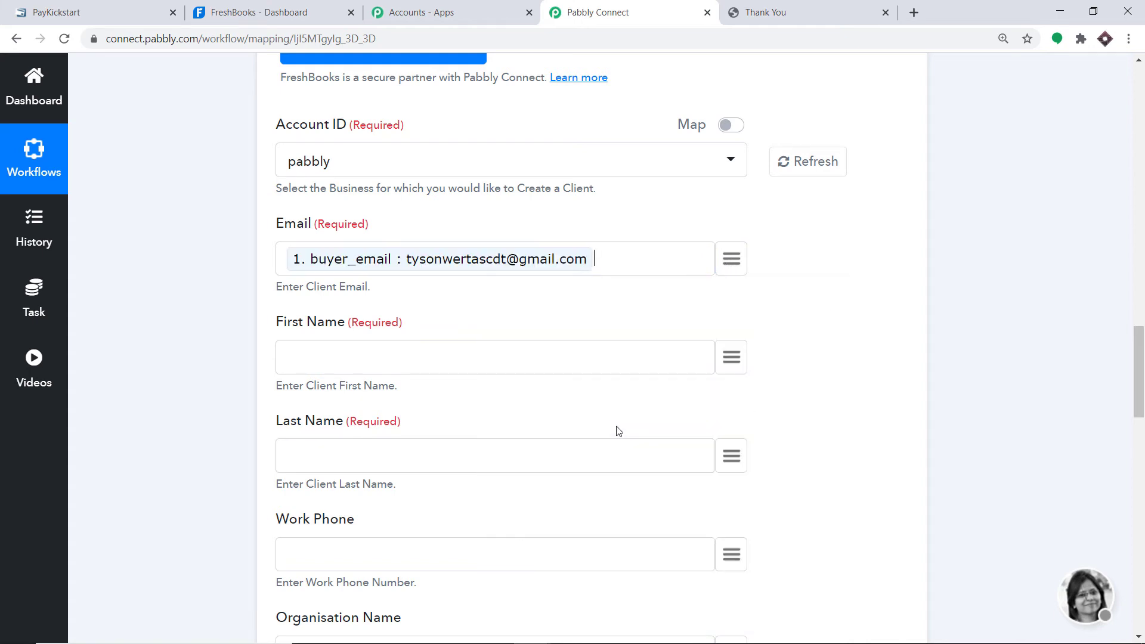
left_click(728, 354)
type("name")
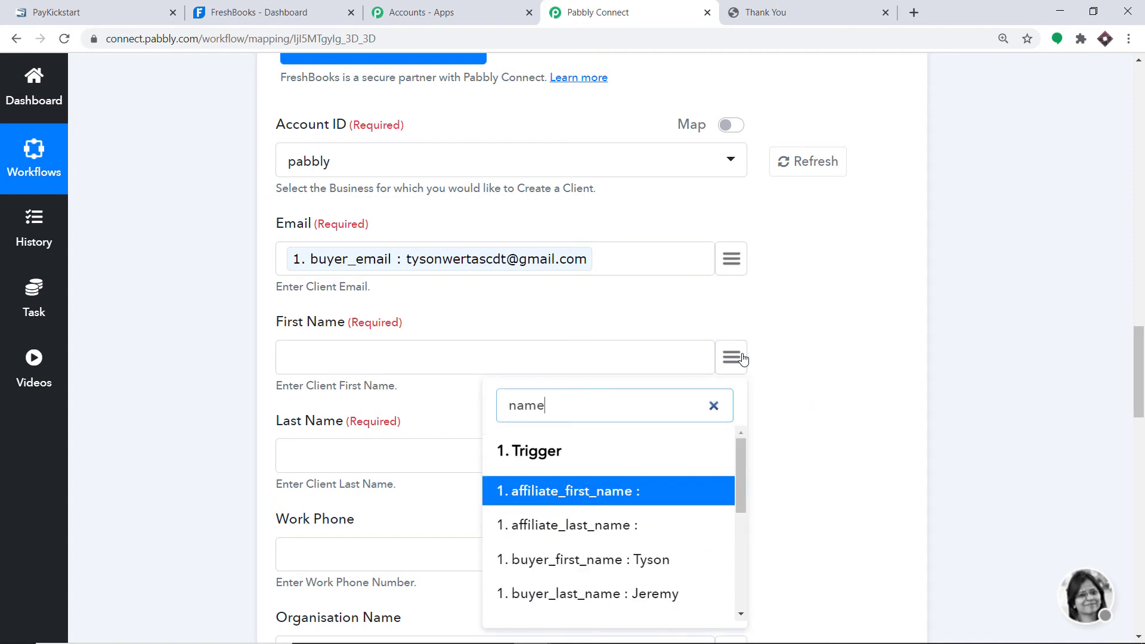
left_click(639, 559)
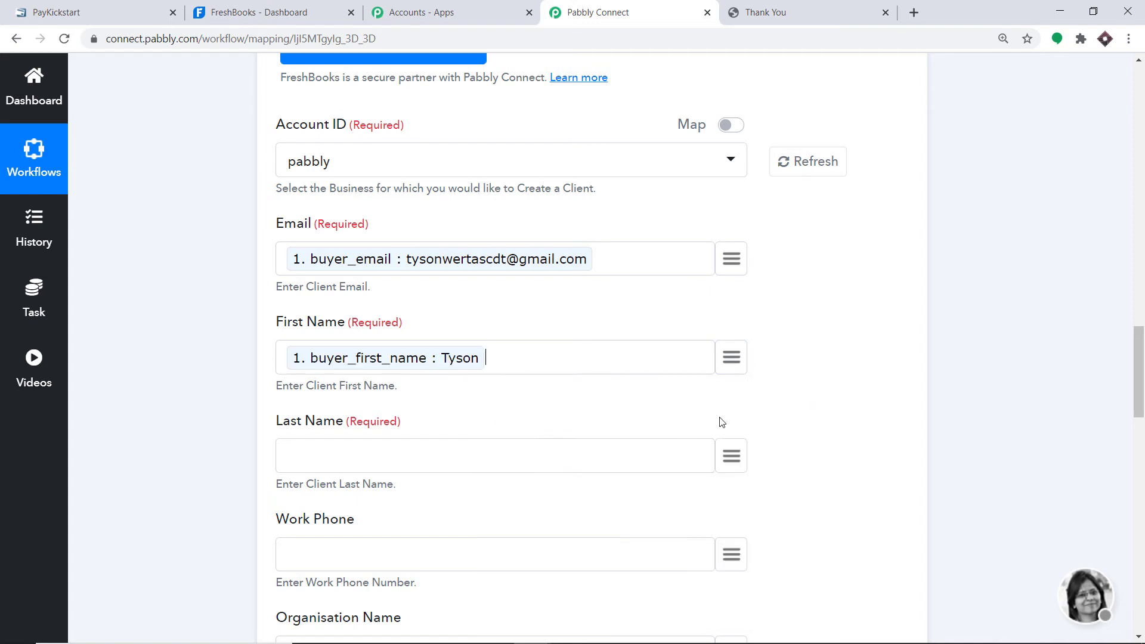
- Map buyer_last_name into Last Name and custom_billing_phone_number into Work Phone
left_click(736, 450)
type("las")
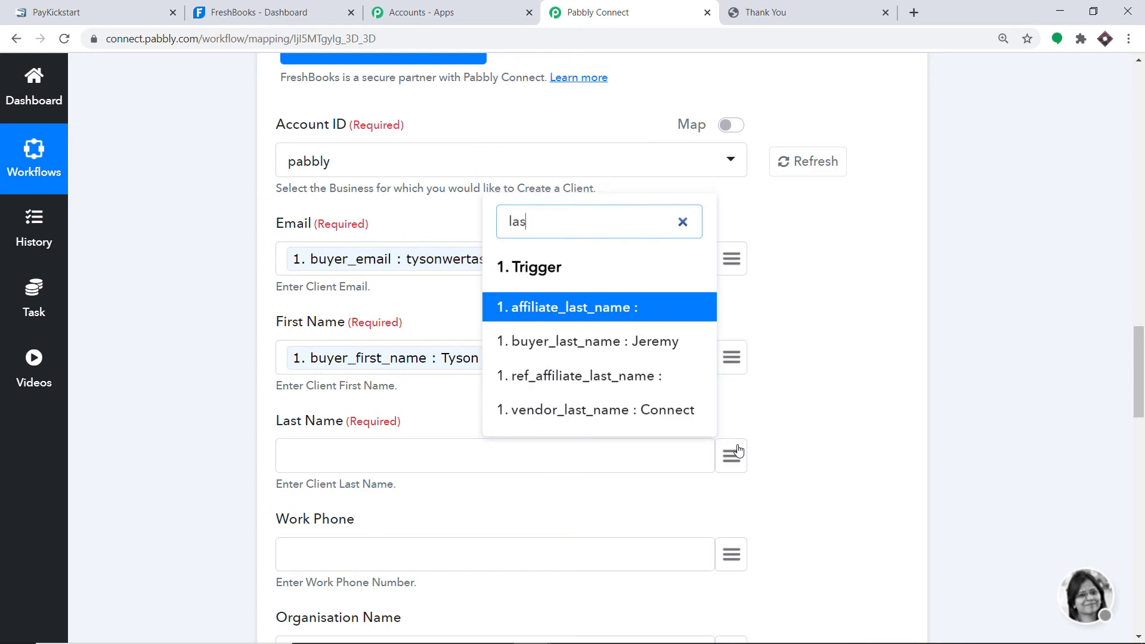
left_click(685, 339)
scroll(685, 340, "down", 3)
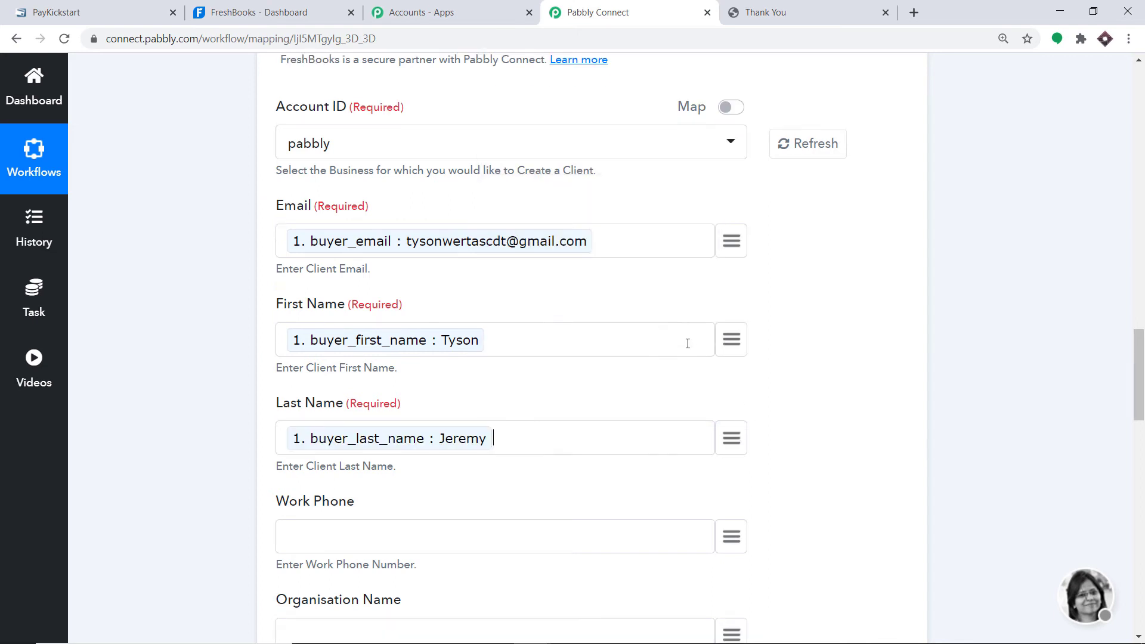
left_click(733, 408)
type("p")
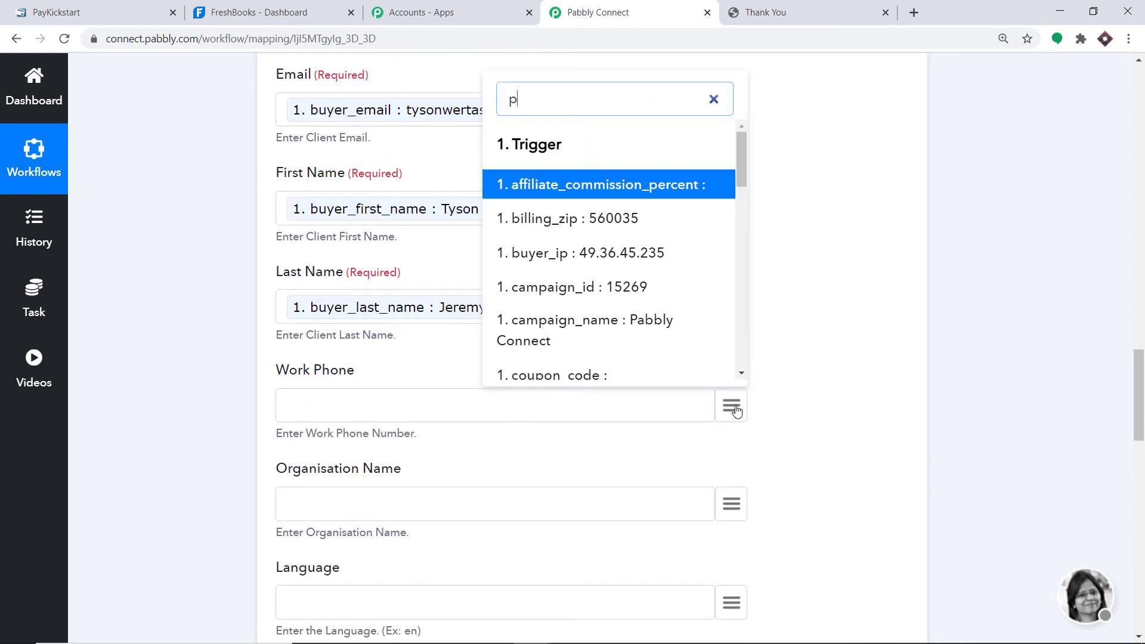
type("hone")
left_click(637, 302)
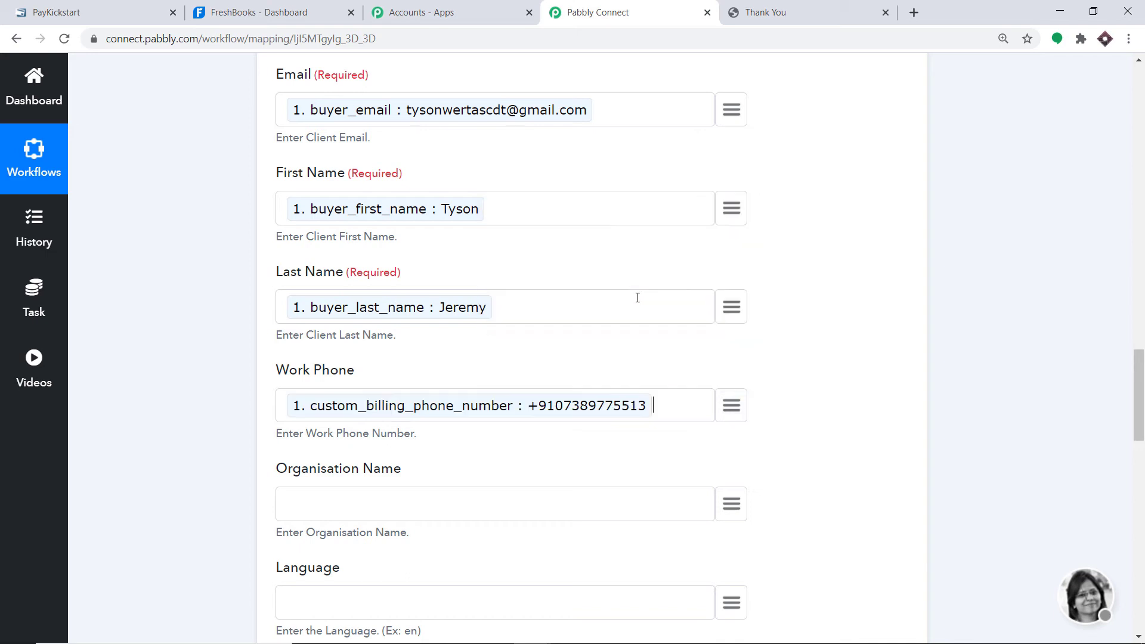
scroll(639, 322, "down", 5)
- Map billing_address_1, billing_address_2 and billing_city into Primary Street 1, Street 2 and City
scroll(650, 323, "down", 3)
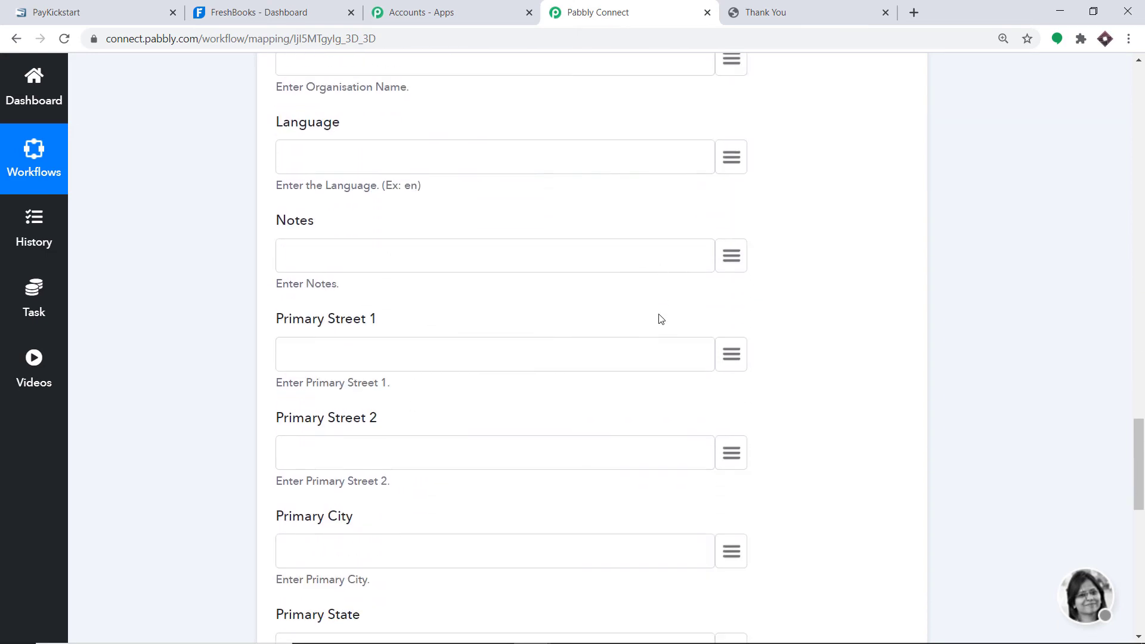
left_click(732, 353)
type("addr")
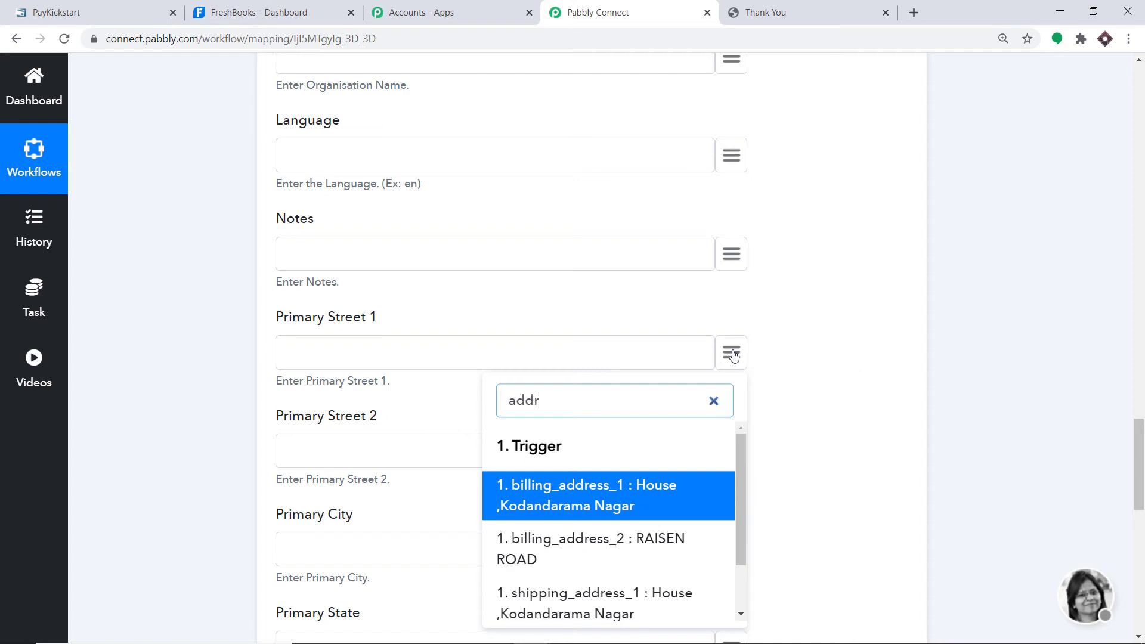
left_click(605, 512)
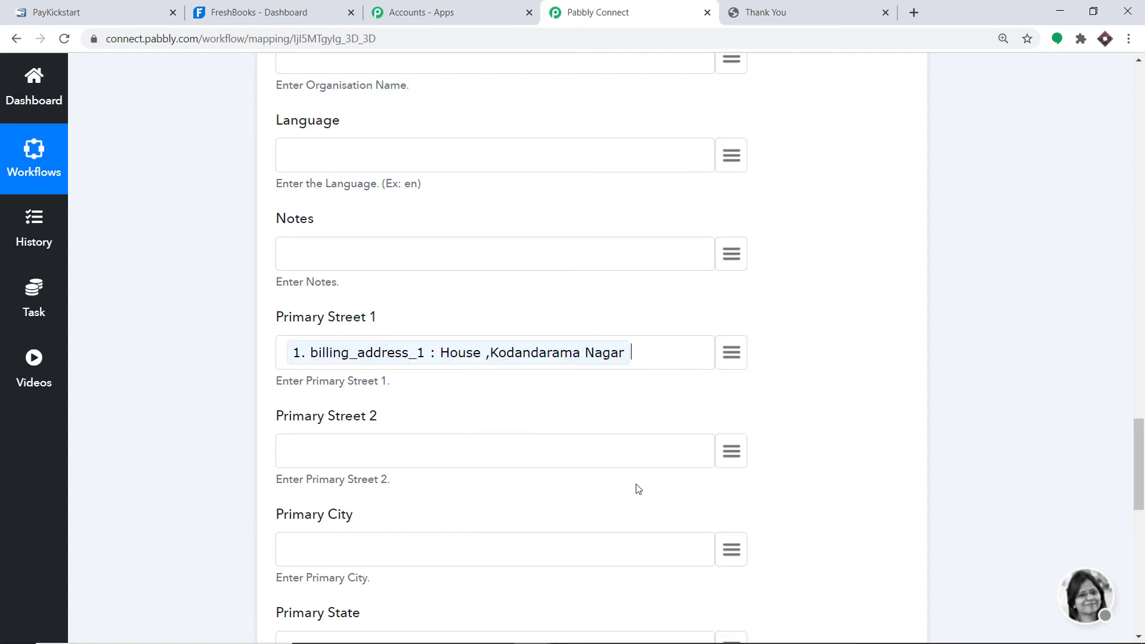
scroll(762, 263, "down", 4)
left_click(720, 229)
type("add")
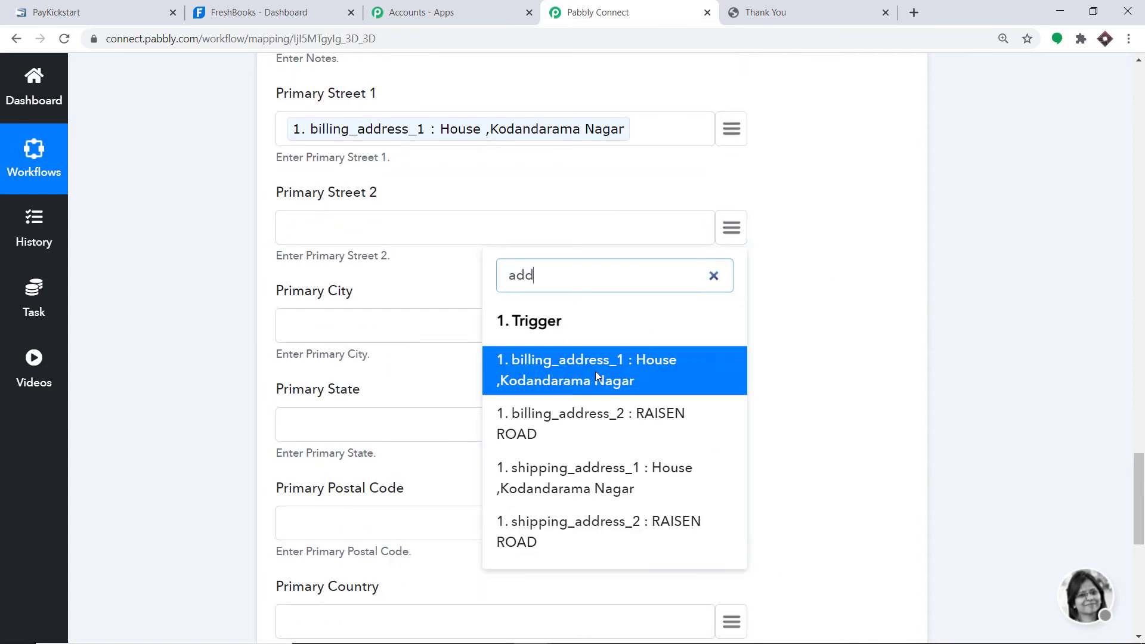
left_click(550, 441)
scroll(718, 305, "down", 1)
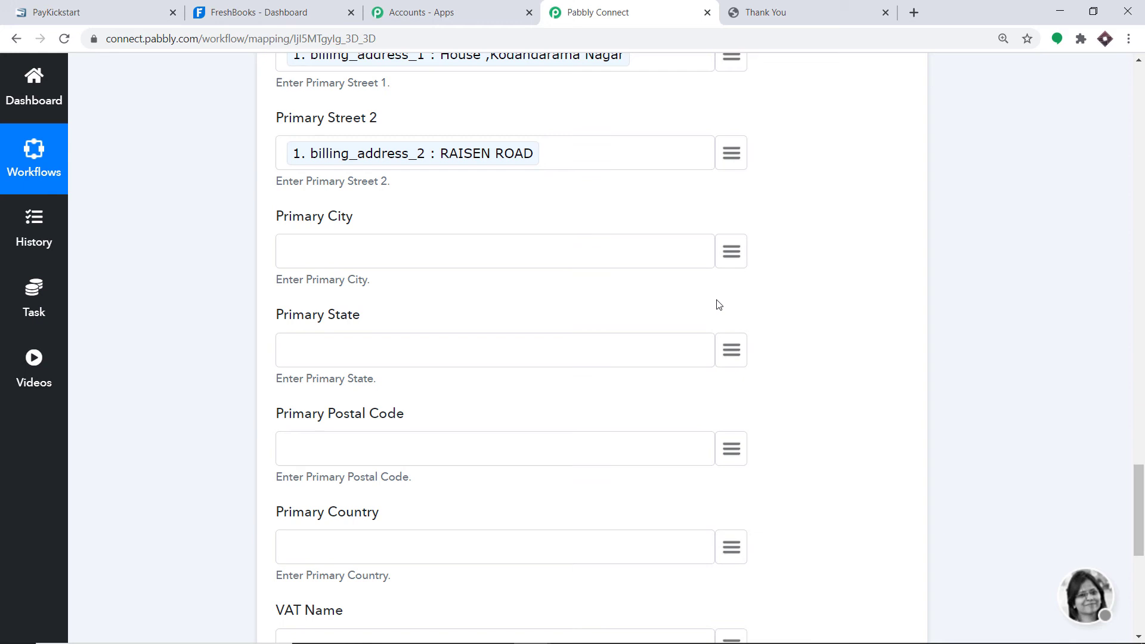
left_click(733, 253)
type("city")
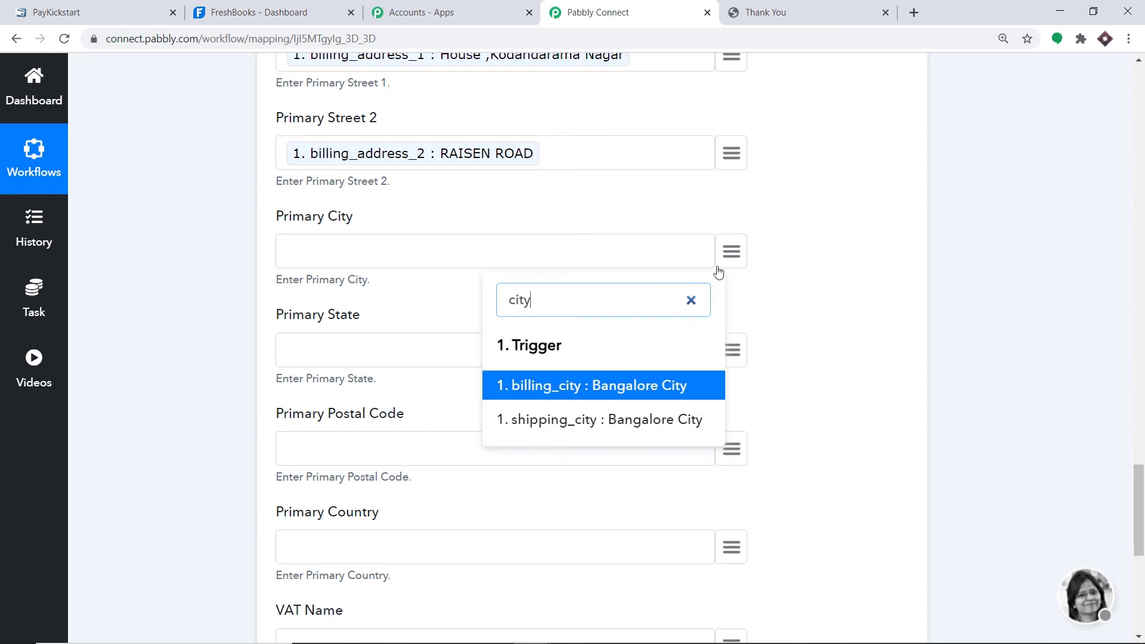
left_click(660, 386)
- Map shipping_state, billing_zip and shipping_country into Primary State, Postal Code and Country
left_click(732, 351)
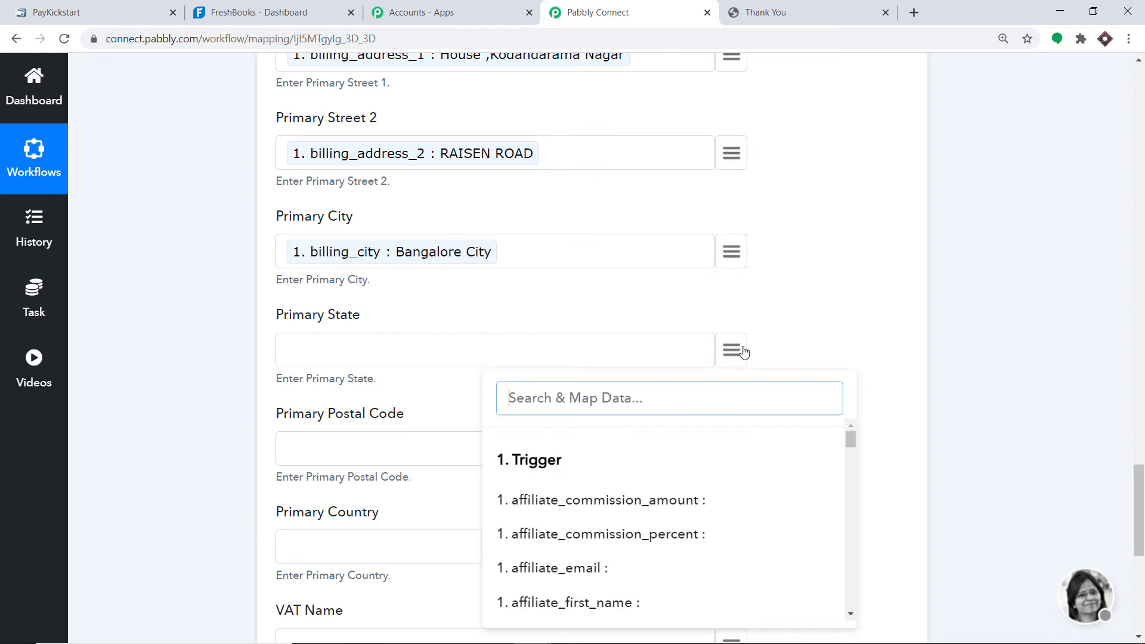
type("st")
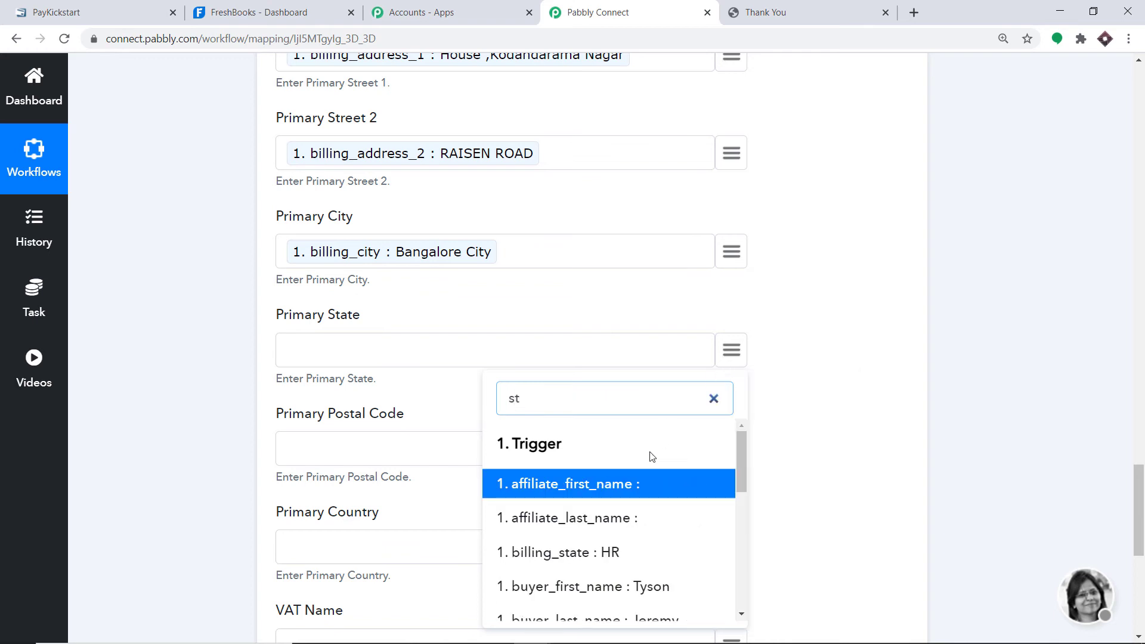
type("a")
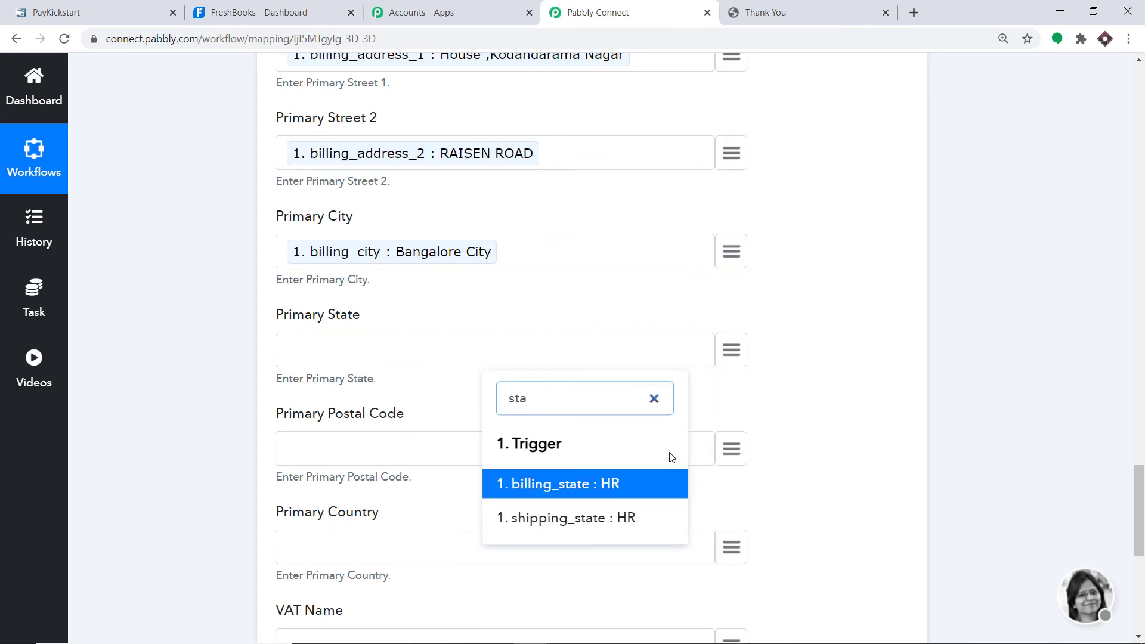
left_click(631, 516)
scroll(621, 358, "down", 2)
left_click(727, 307)
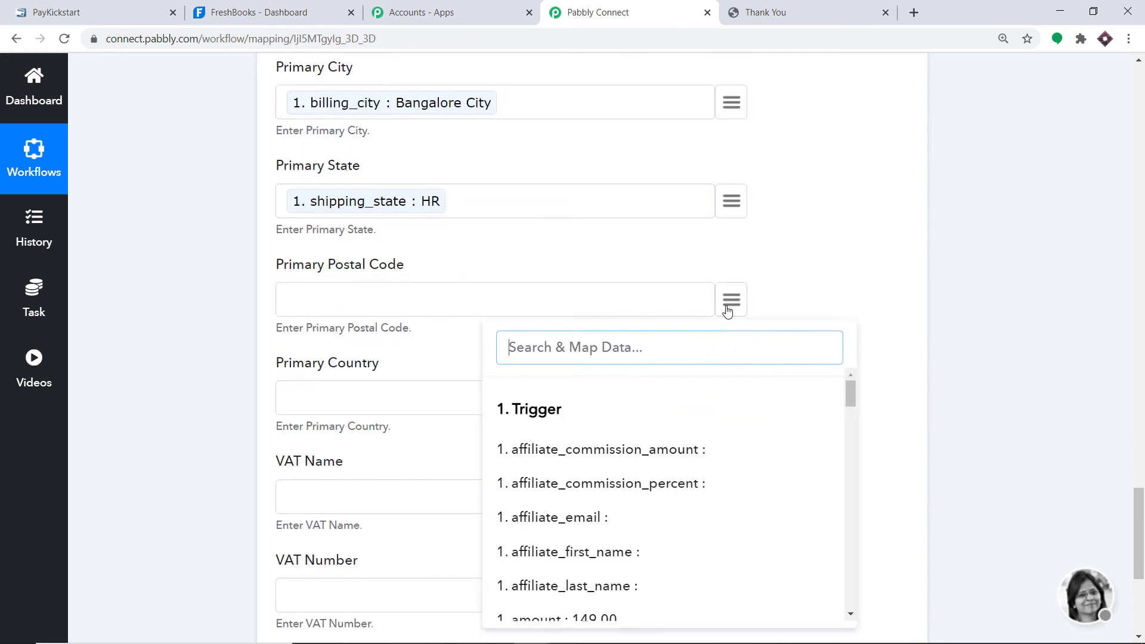
type("post")
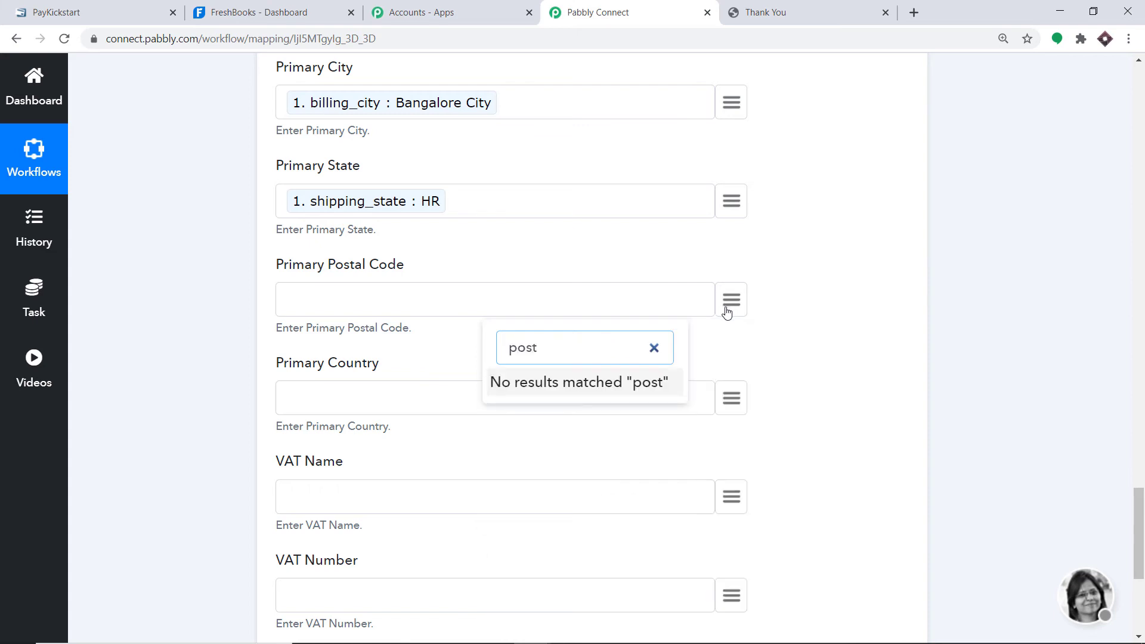
key("BackSpace")
key("BackSpace")
key("BackSpace")
type("z")
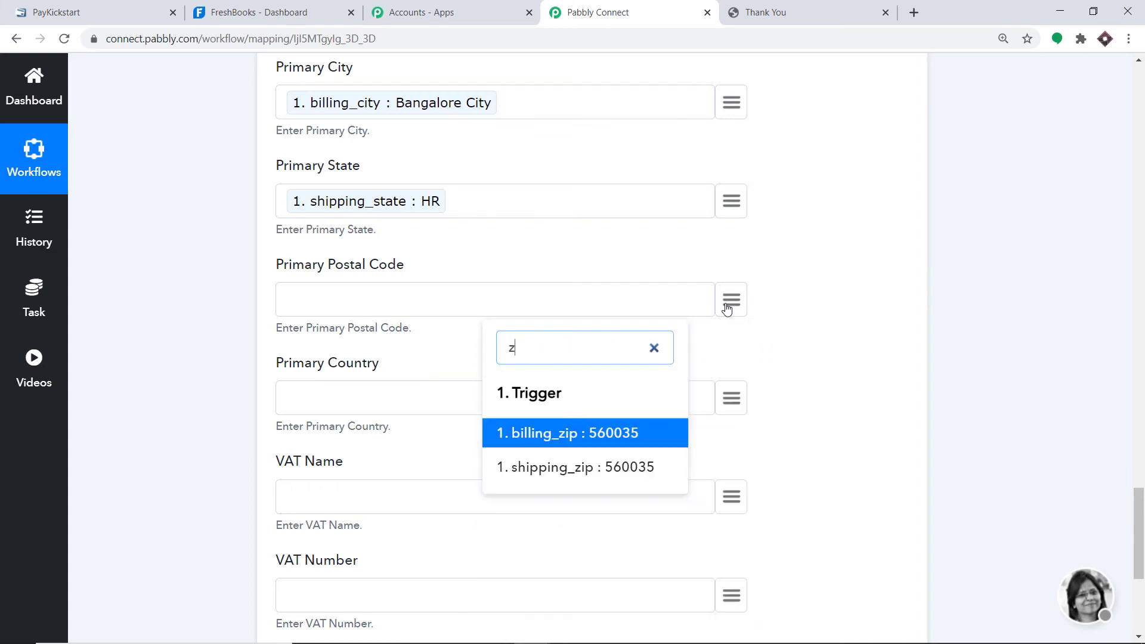
type("ip")
left_click(602, 435)
scroll(594, 423, "down", 3)
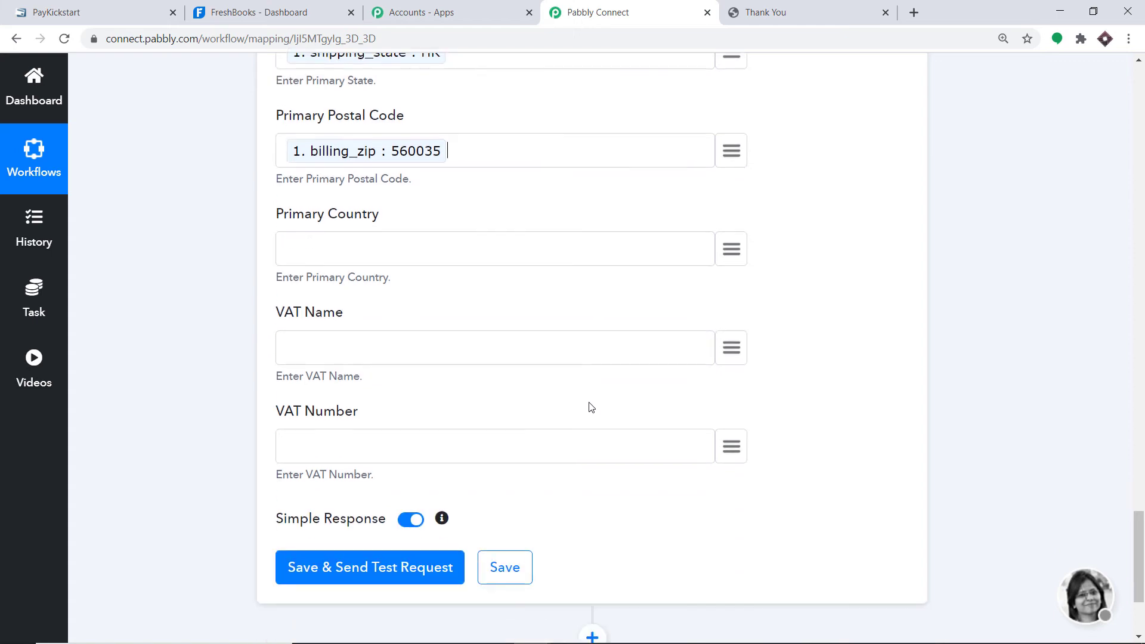
scroll(439, 302, "up", 3)
left_click(732, 398)
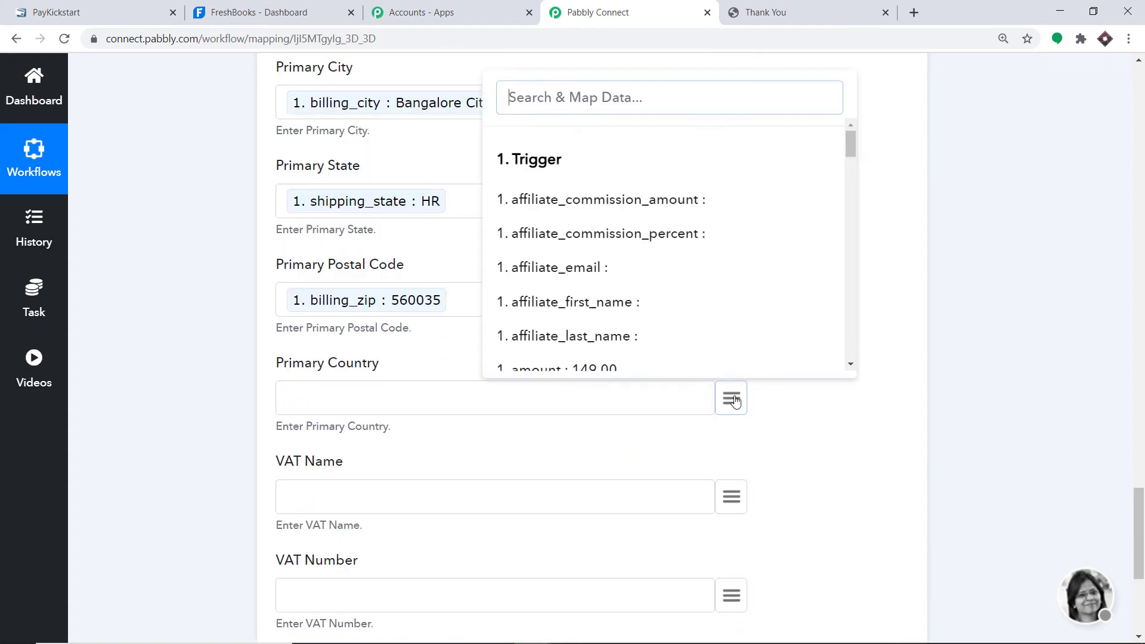
type("cou")
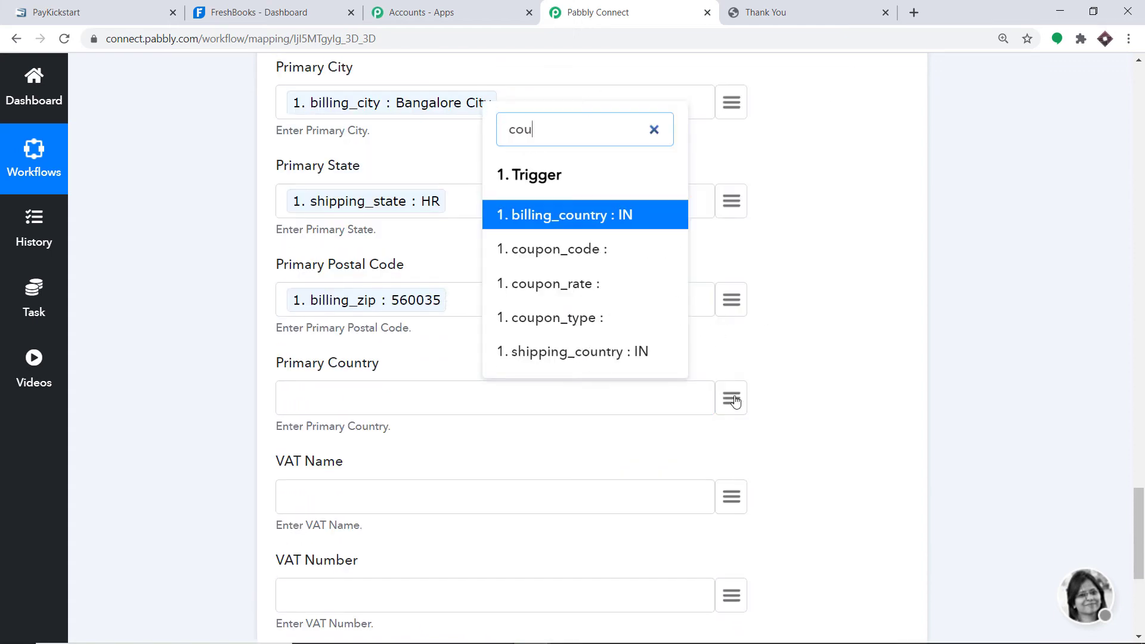
left_click(599, 363)
- Save the FreshBooks step and send a test request
scroll(455, 281, "up", 4)
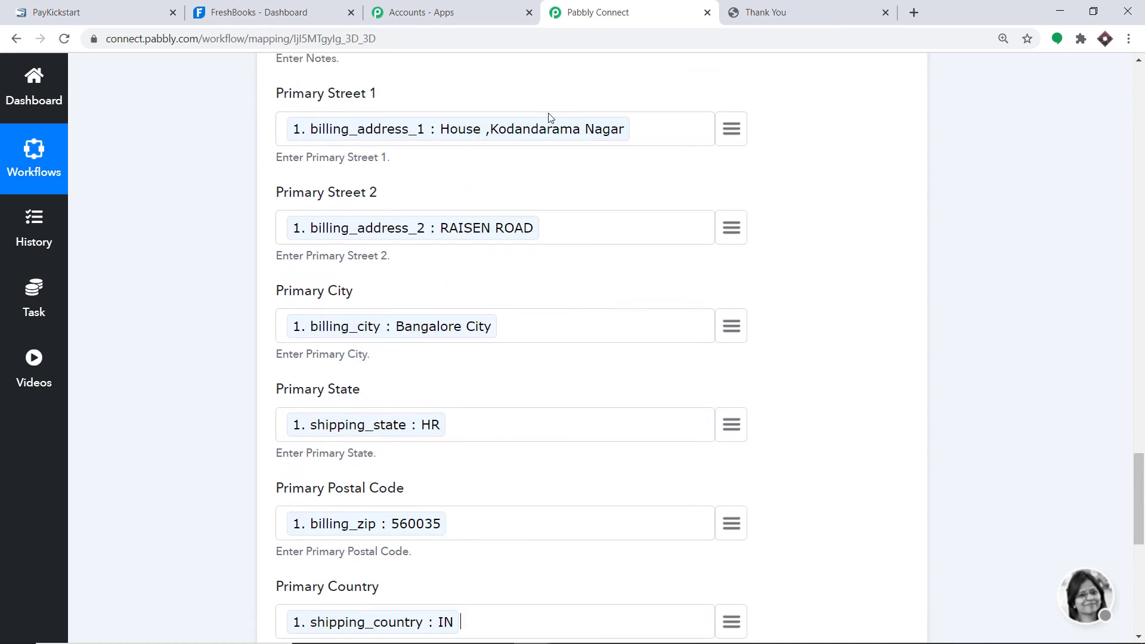
scroll(445, 439, "down", 9)
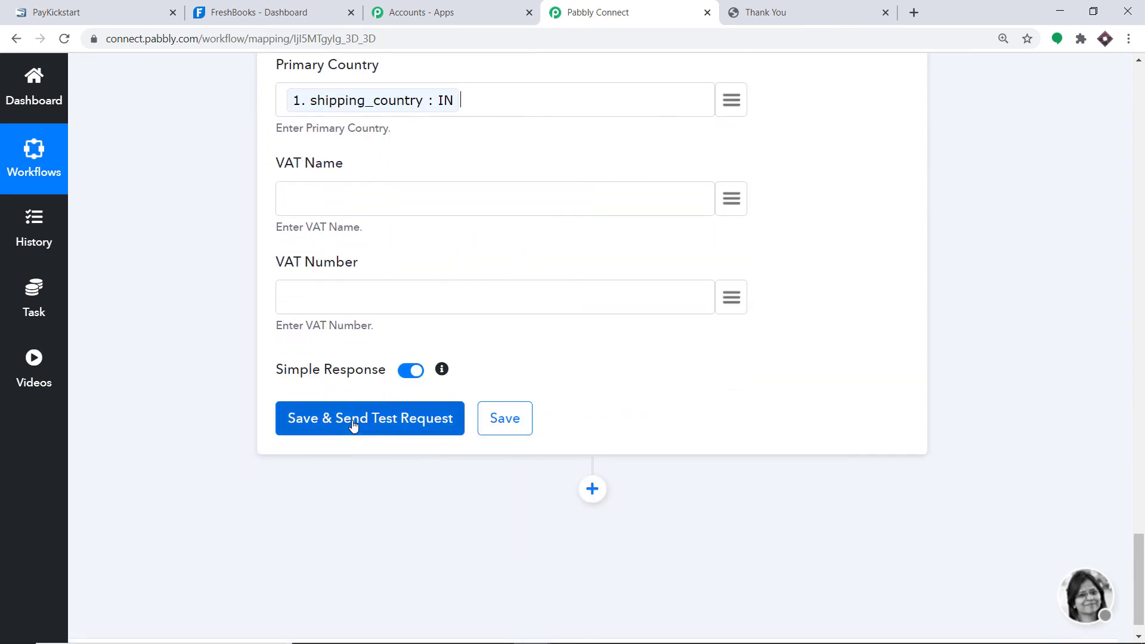
left_click(353, 423)
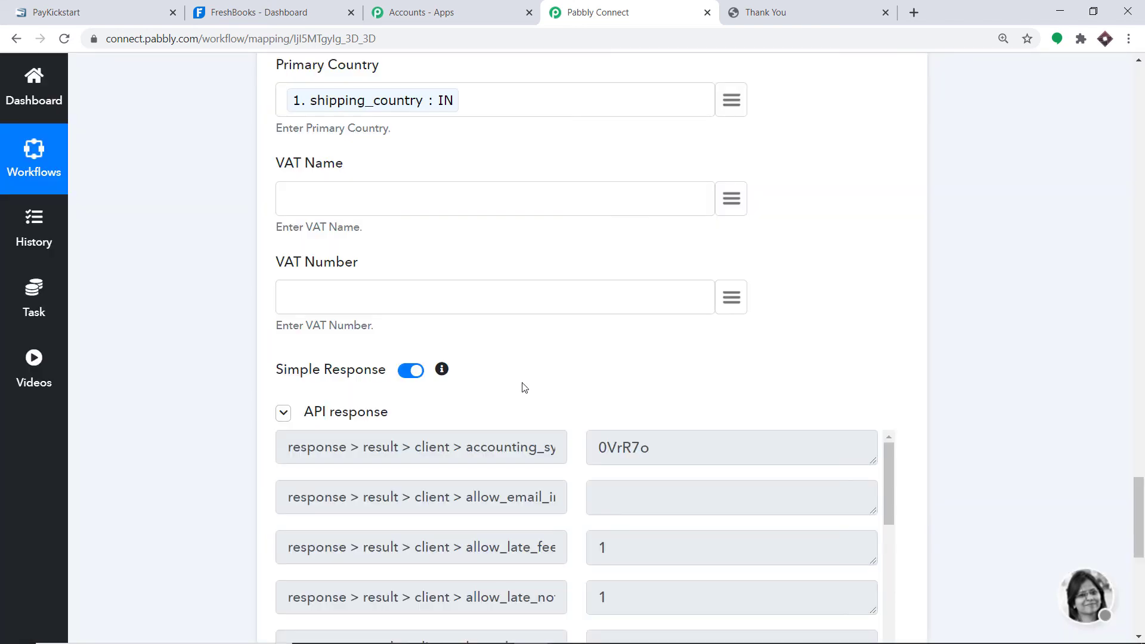
left_click(264, 8)
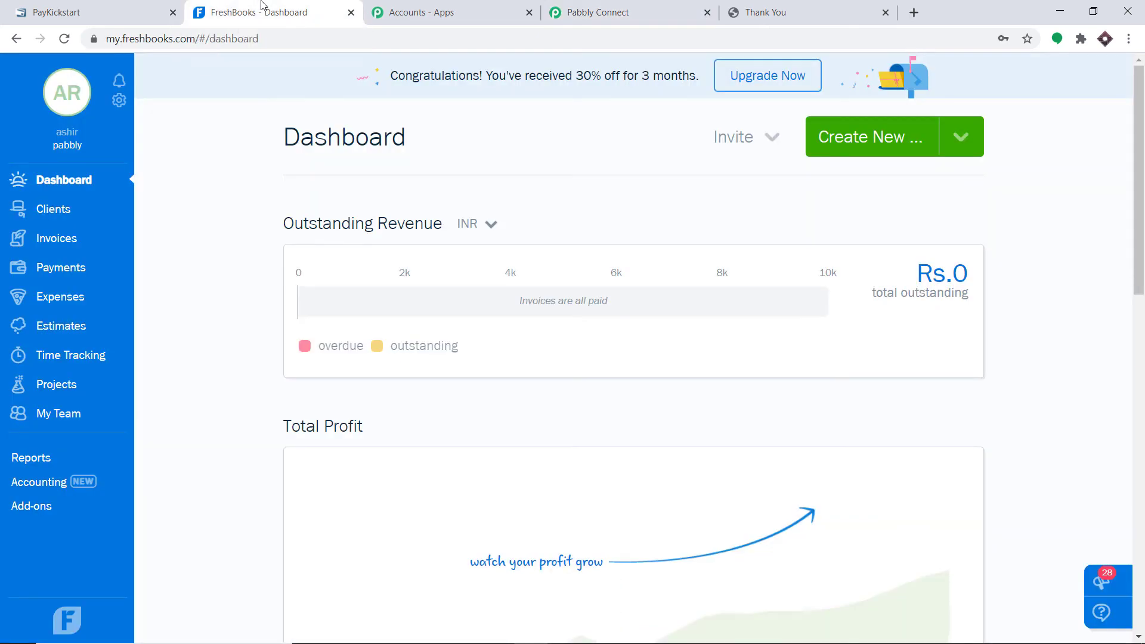
left_click(55, 210)
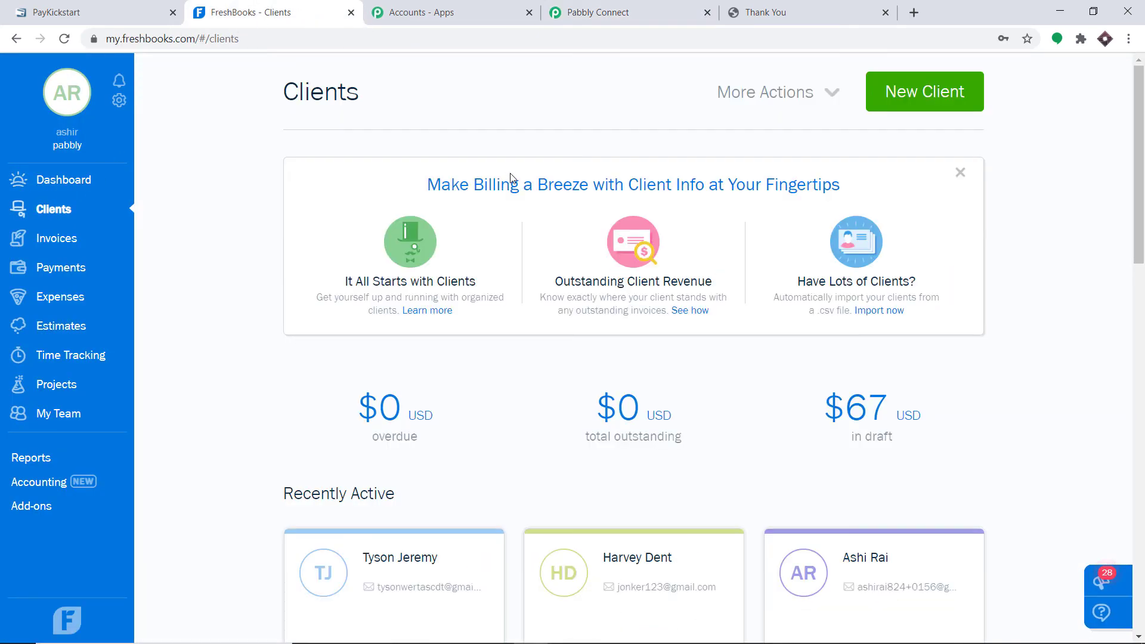
scroll(529, 289, "down", 3)
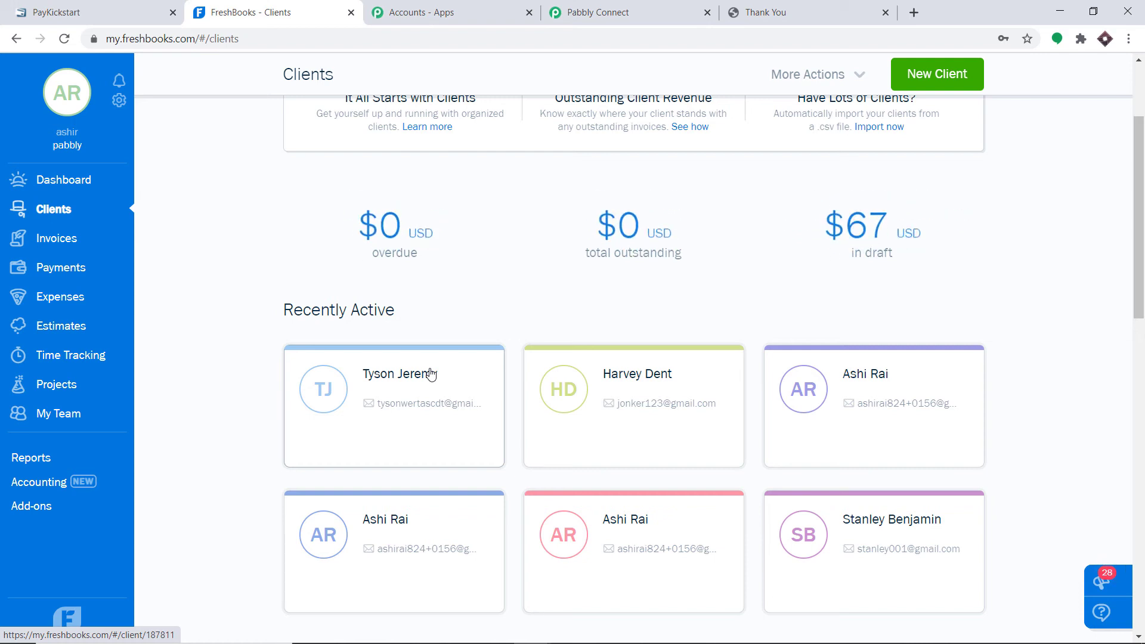
left_click(597, 10)
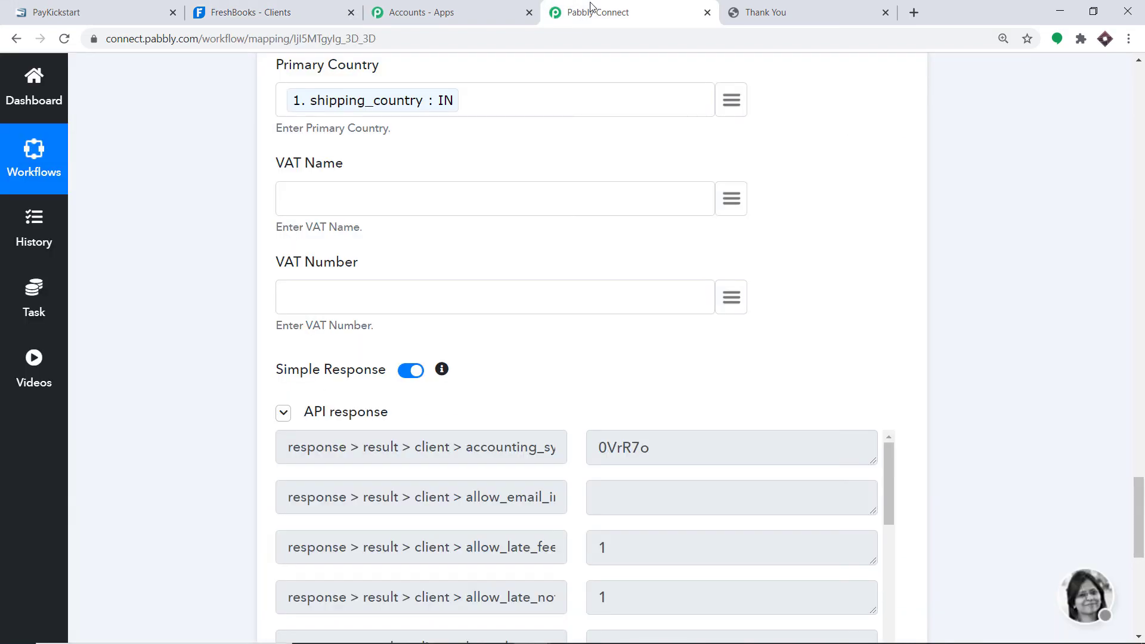
- Collapse the Create Client step and the trigger settings to view the whole workflow
scroll(1142, 429, "up", 20)
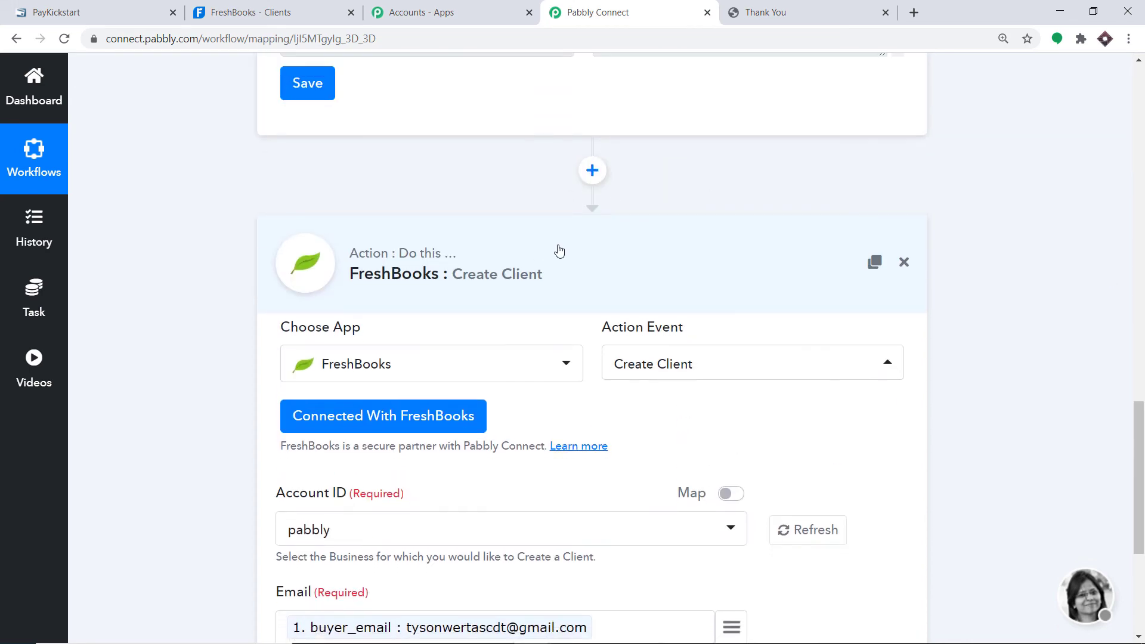
left_click(557, 250)
scroll(1142, 462, "up", 15)
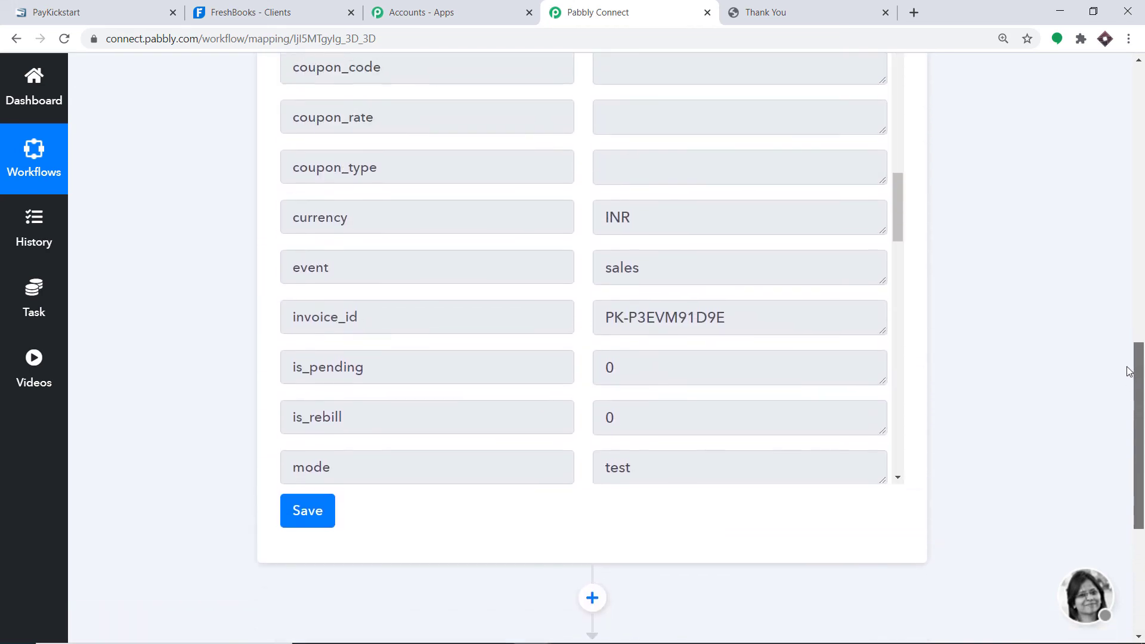
scroll(574, 181, "up", 2)
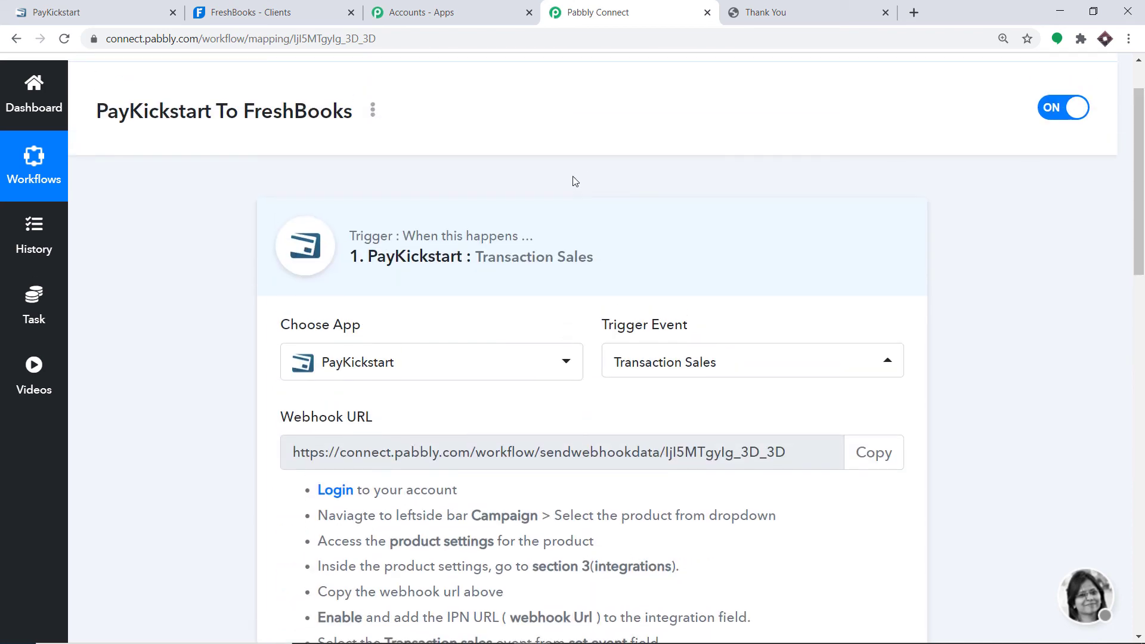
left_click(523, 209)
- Expand the Create Client action, then copy the Tshirt funnel checkout URL in PayKickstart
scroll(1022, 225, "down", 1)
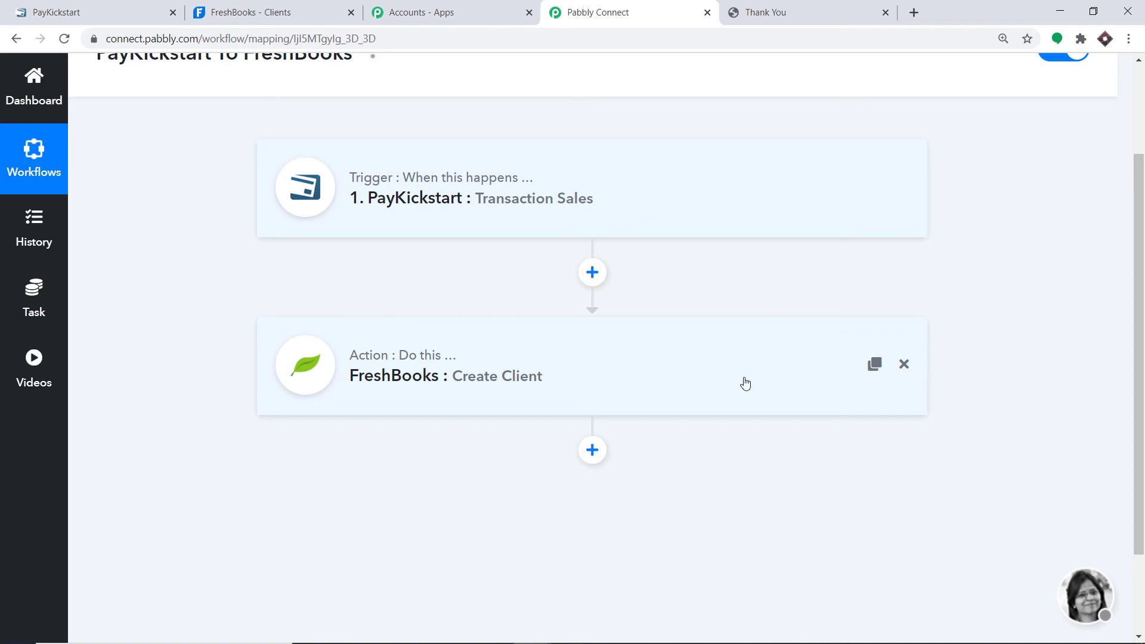
left_click_drag(430, 298, 432, 355)
left_click(443, 300)
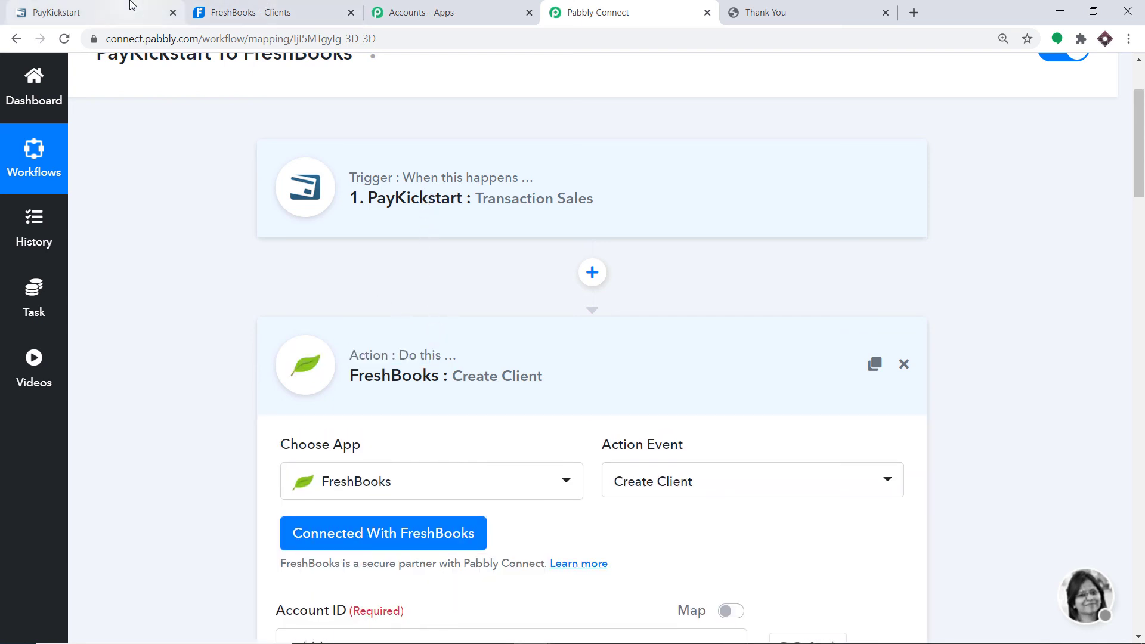
left_click(153, 14)
left_click(853, 358)
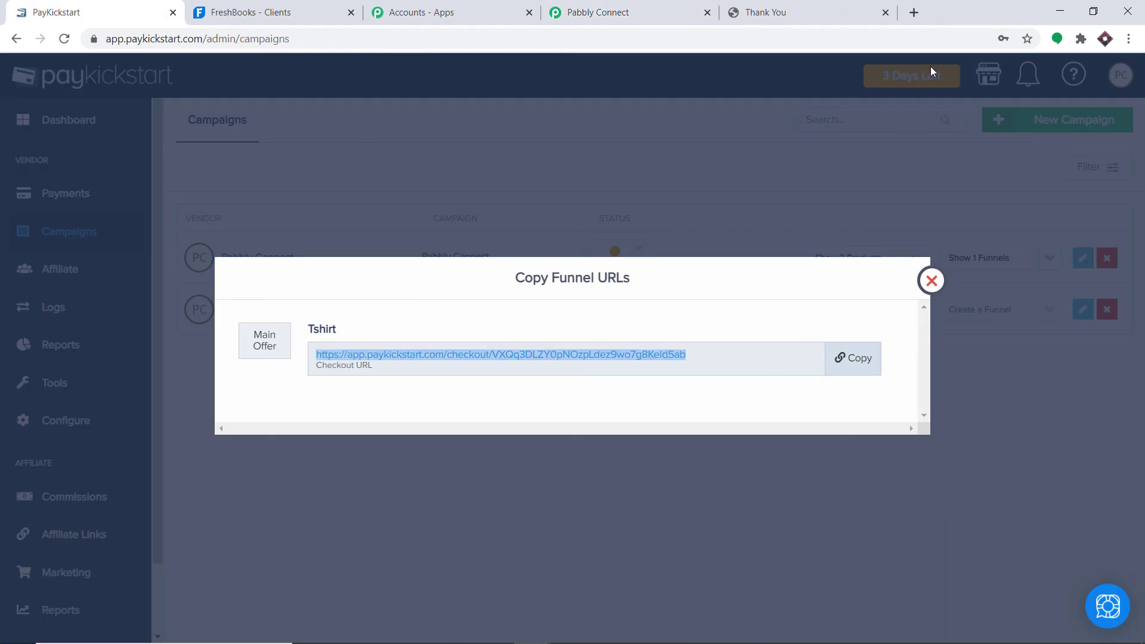
- Load the copied PayKickstart checkout URL in a new browser tab
left_click(923, 14)
key("ctrl+v")
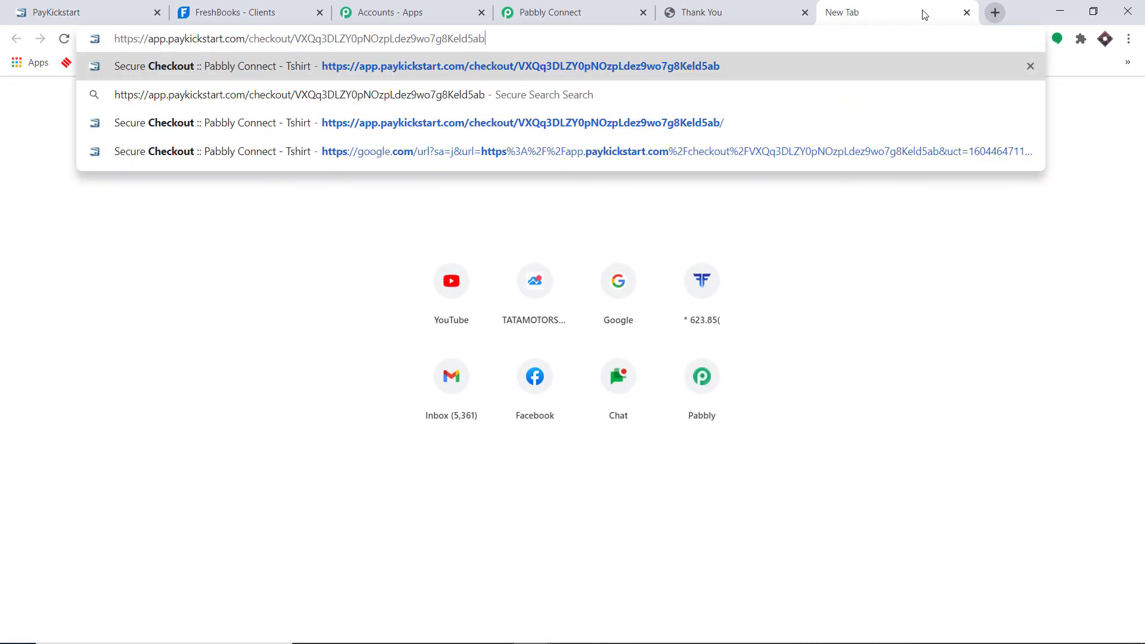
key("Return")
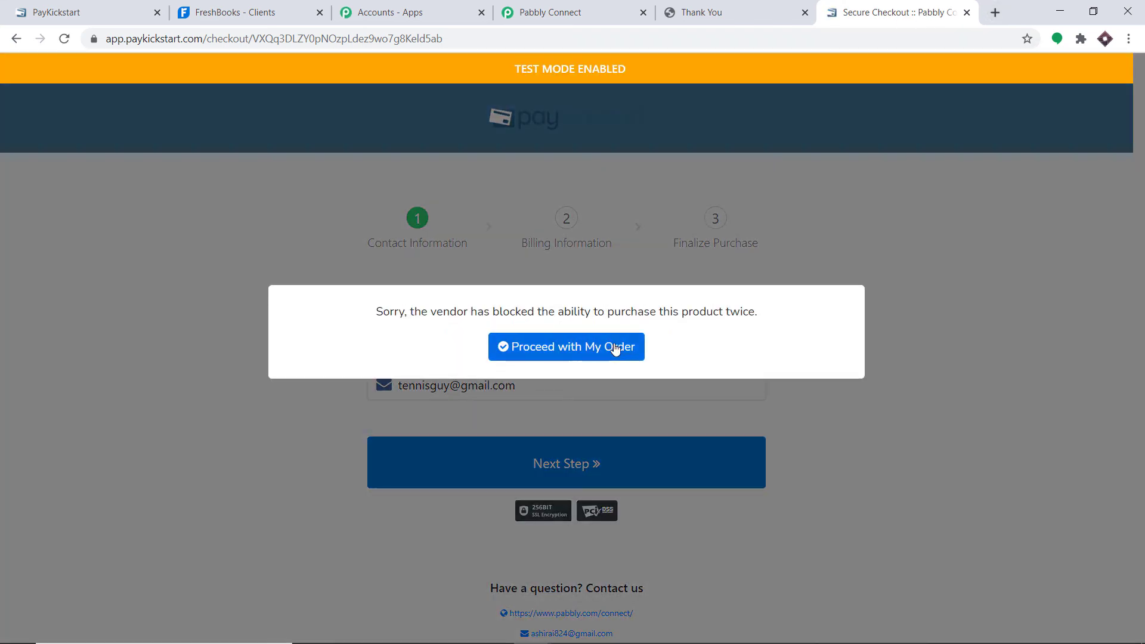
left_click(617, 349)
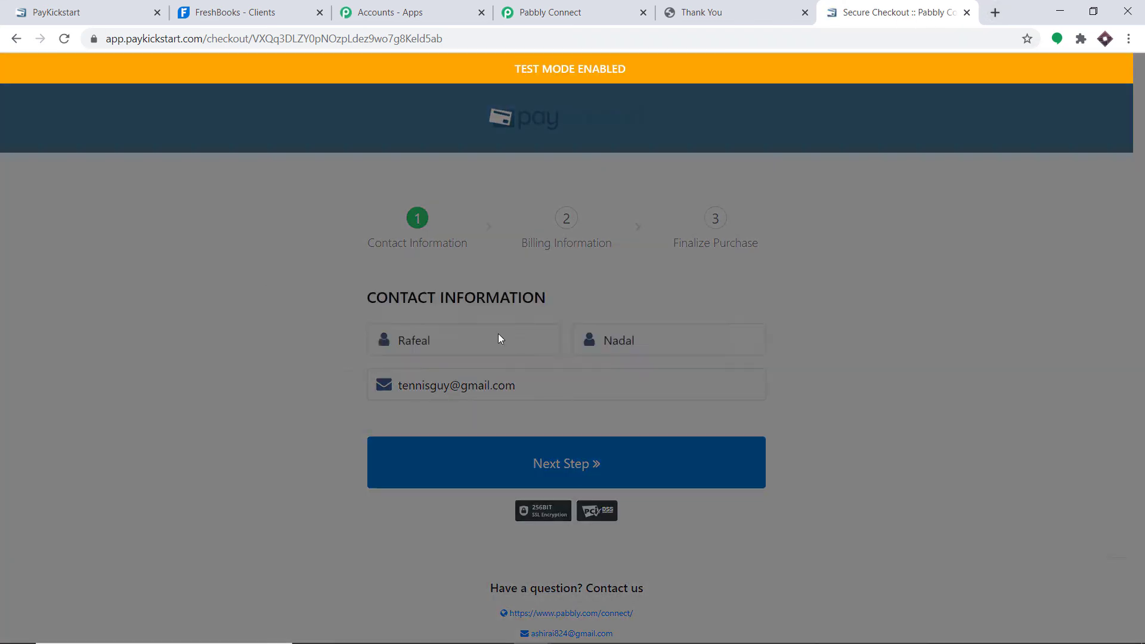
- Replace the first name, last name and e-mail with a new test customer's, then continue to billing
left_click(464, 336)
left_click_drag(464, 336, 381, 345)
key("BackSpace")
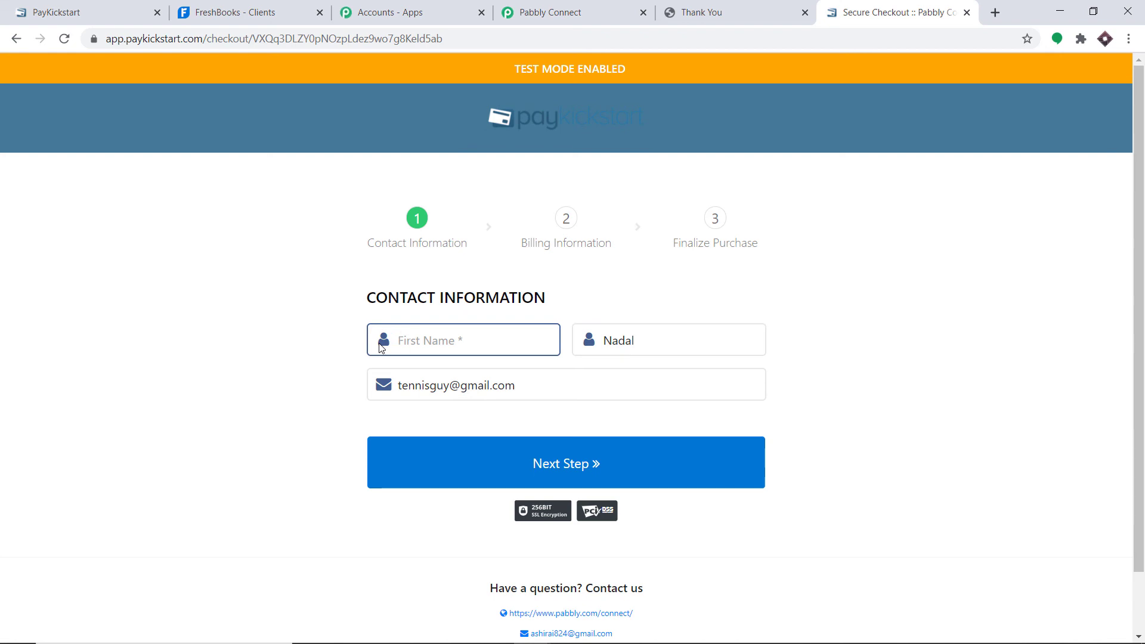
type("R")
key("BackSpace")
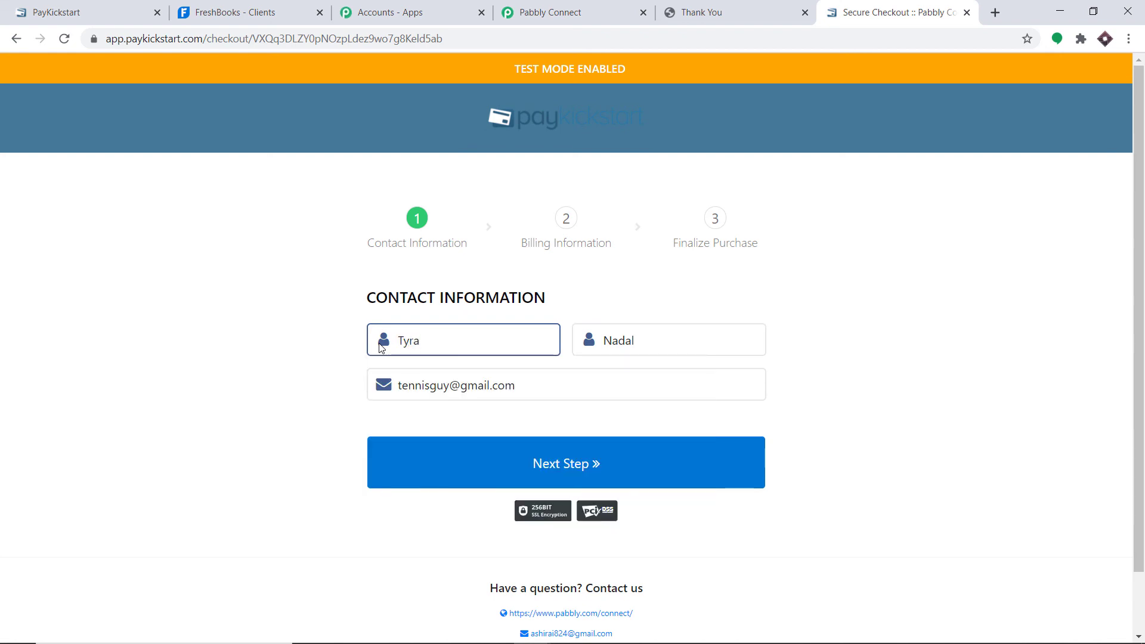
double_click(630, 353)
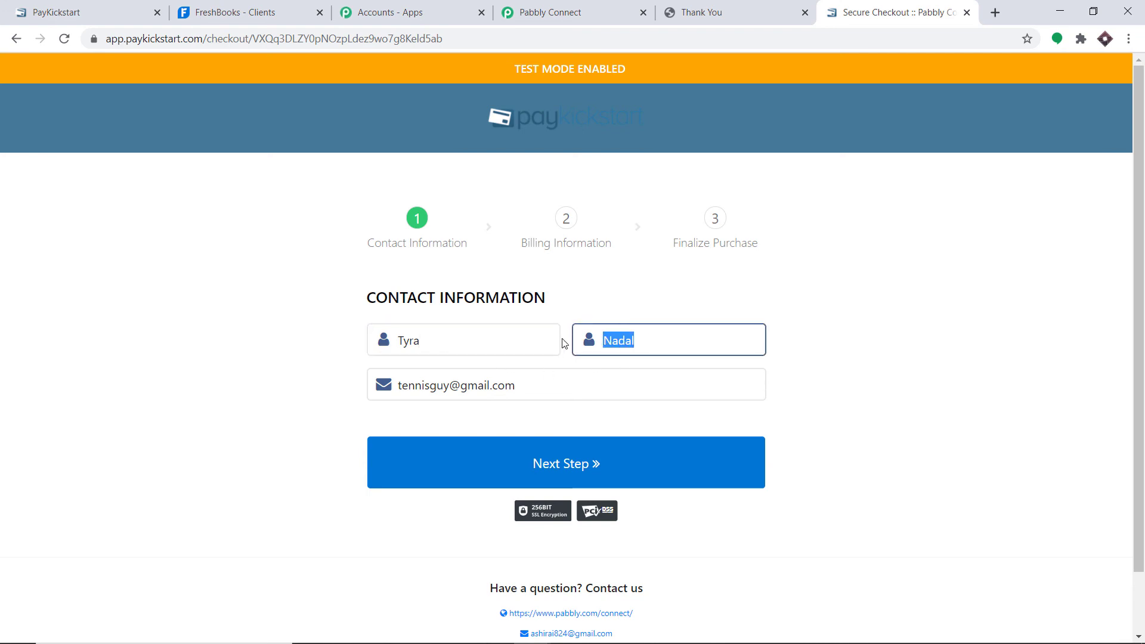
key("BackSpace")
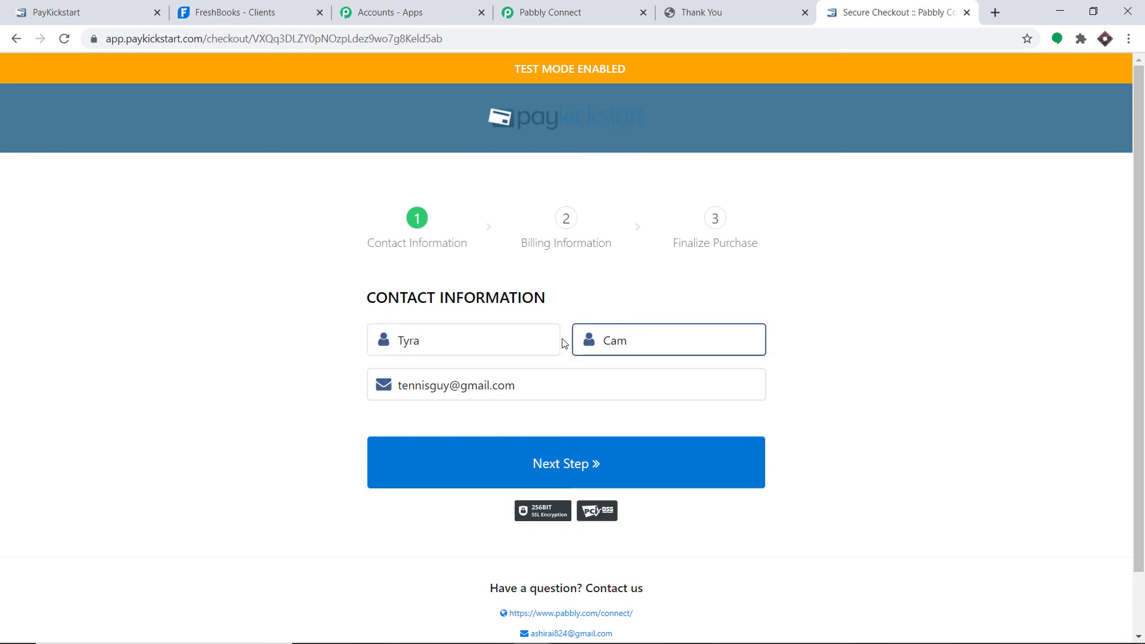
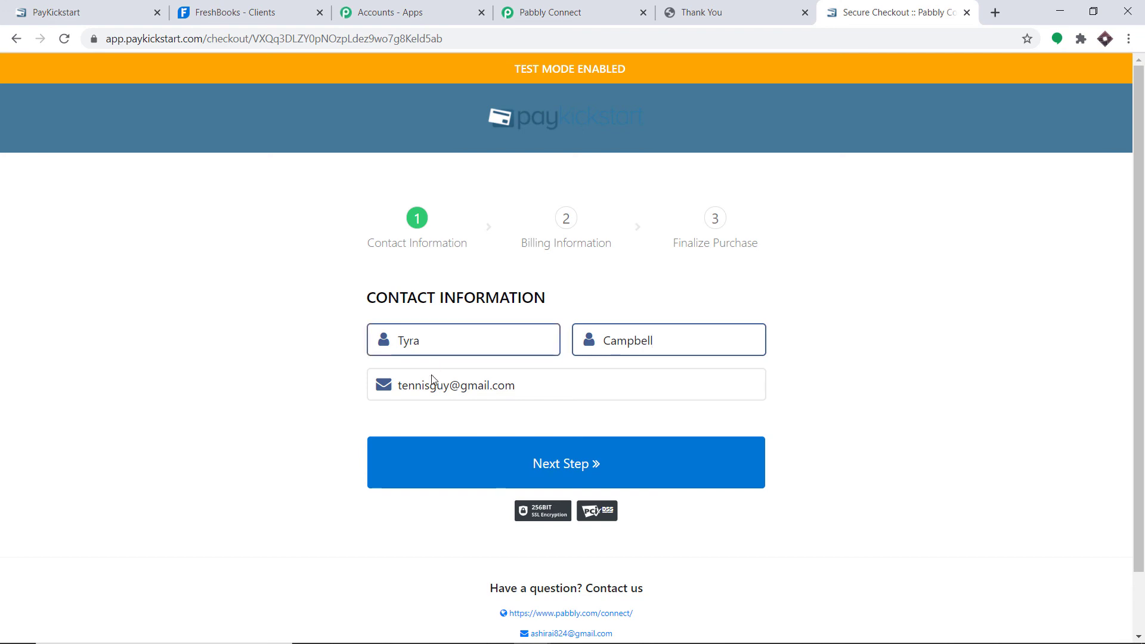
left_click_drag(450, 386, 367, 395)
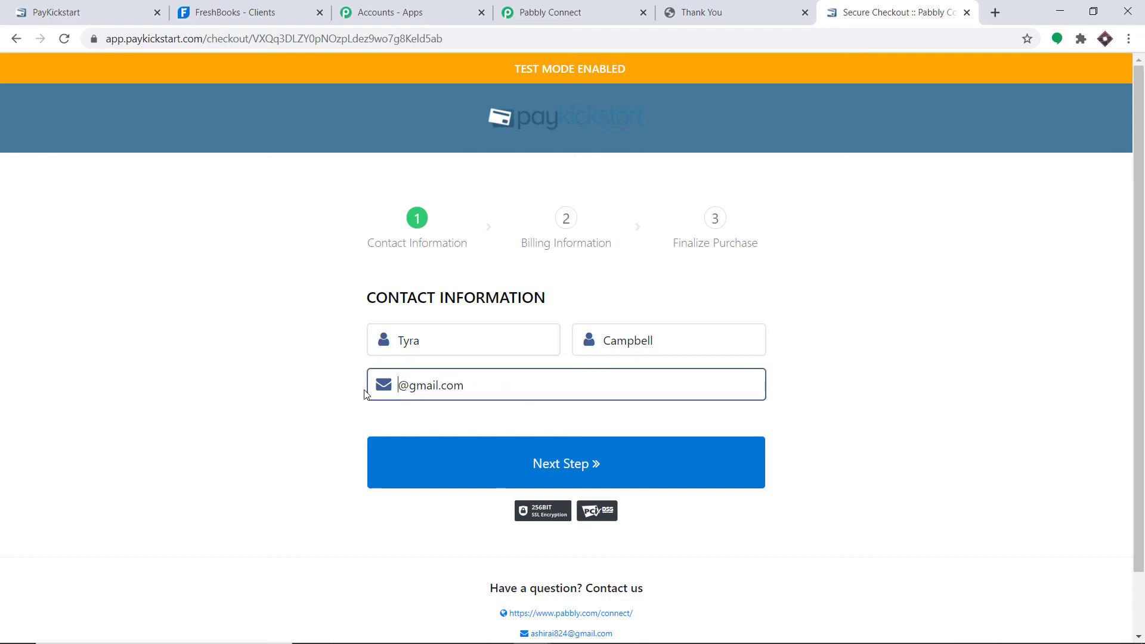
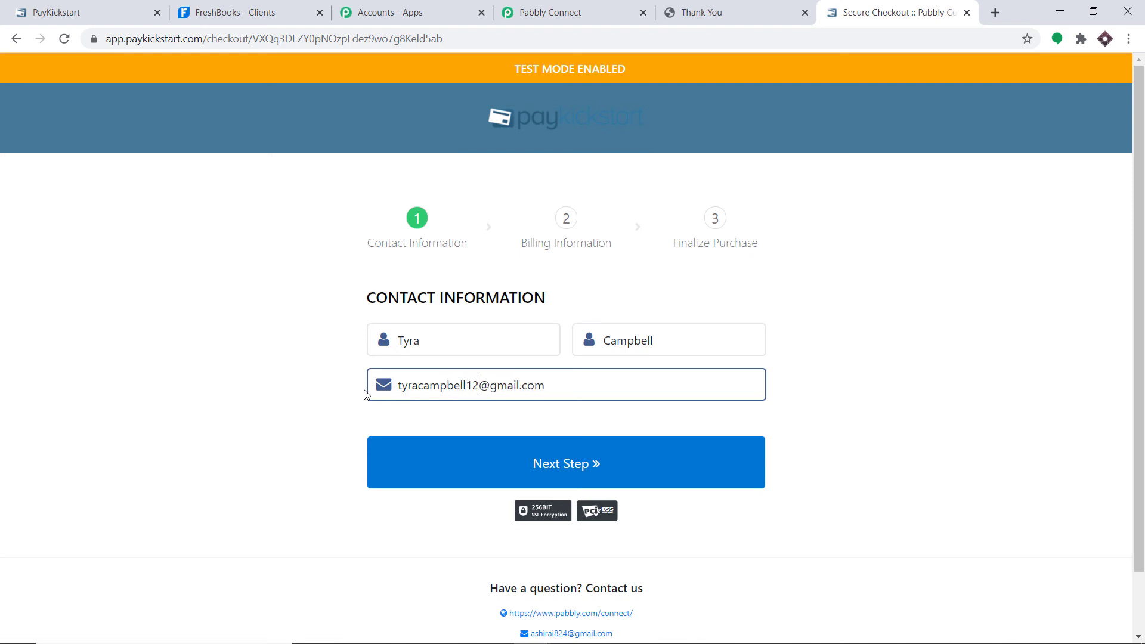
left_click(505, 489)
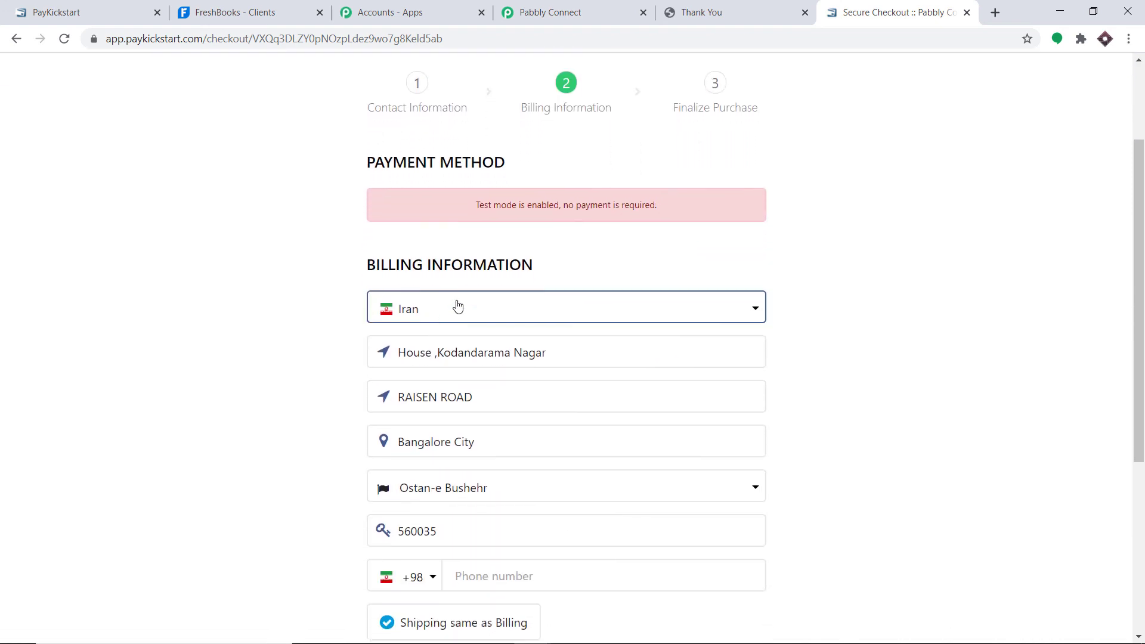
- Set the billing country to Iceland, fill the address from a suggestion, and choose Sudurnes region
left_click(458, 307)
left_click(443, 430)
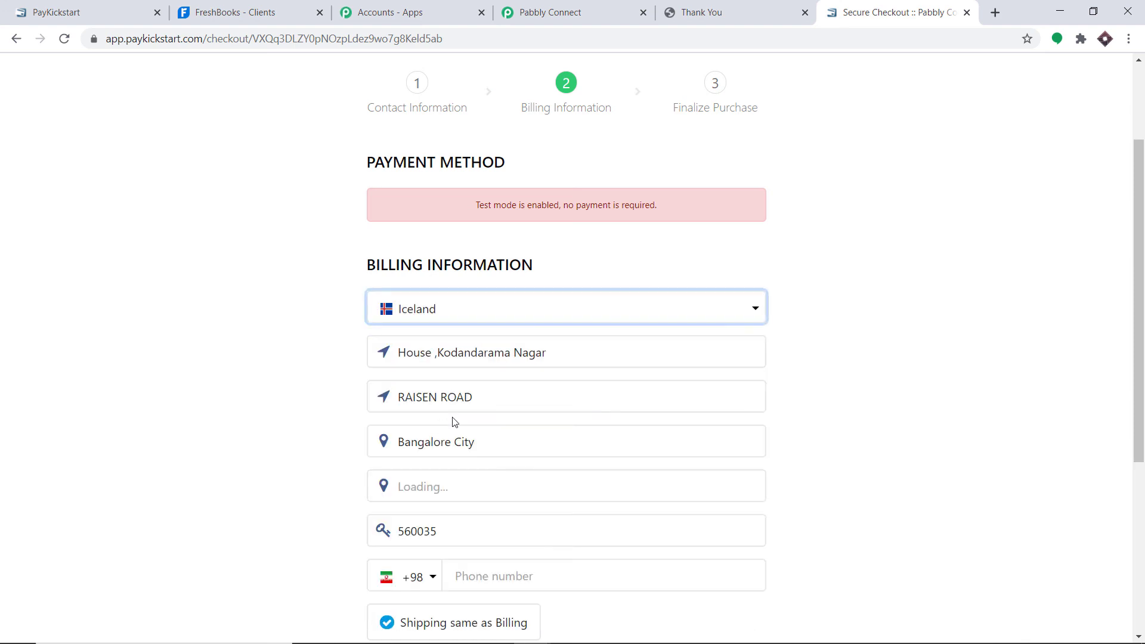
left_click(514, 352)
left_click_drag(562, 358, 405, 357)
key("BackSpace")
key("BackSpace")
type("g")
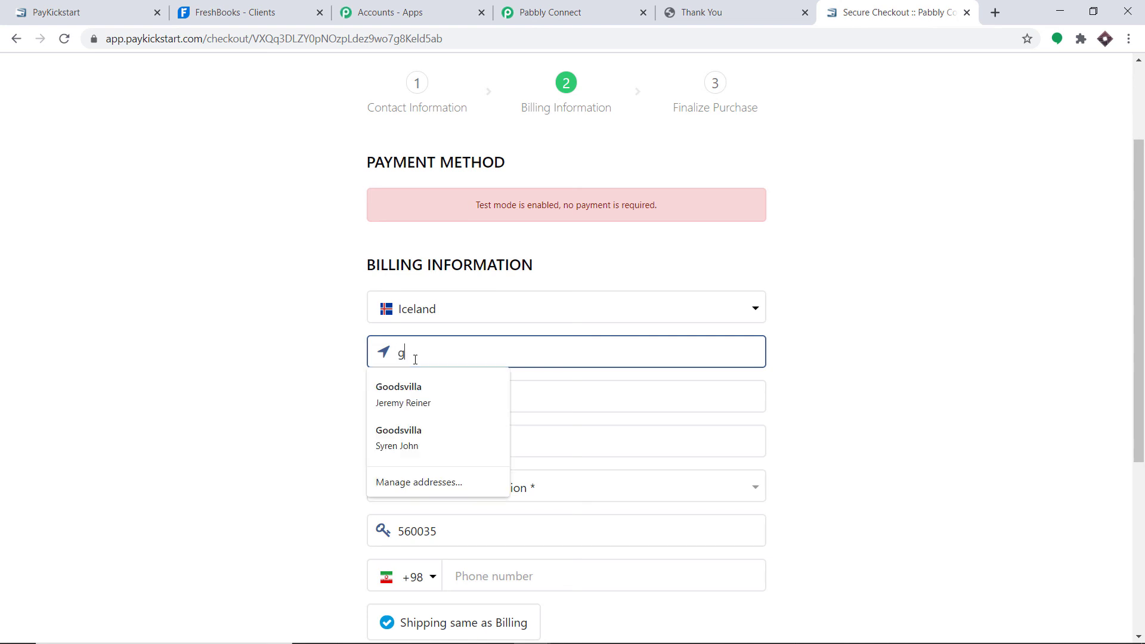
type("-10")
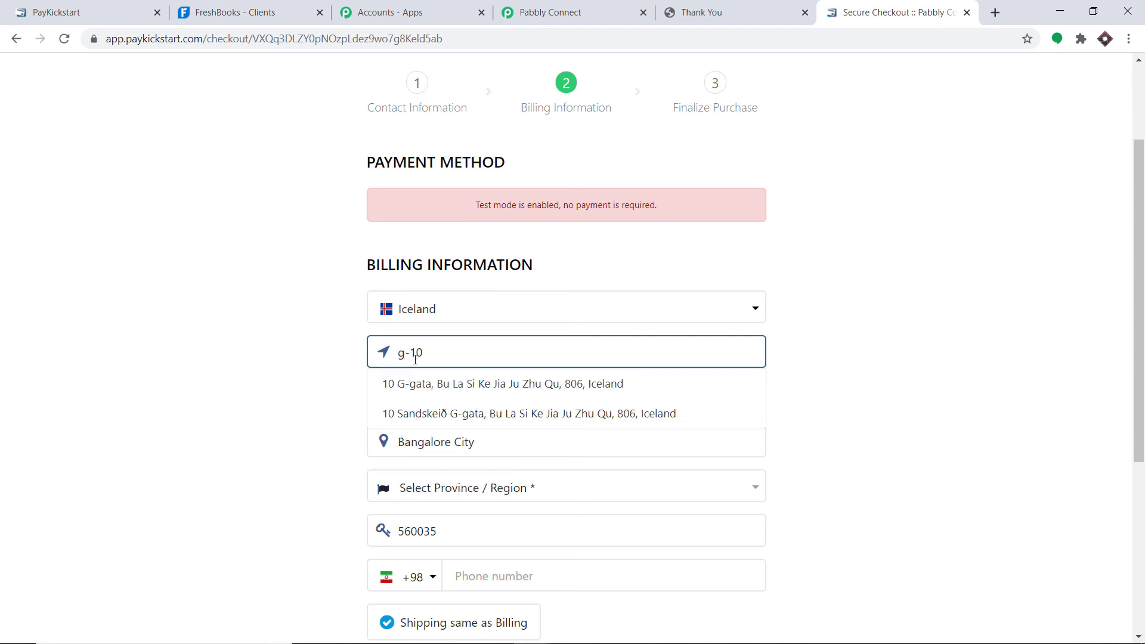
left_click(562, 385)
scroll(504, 323, "down", 1)
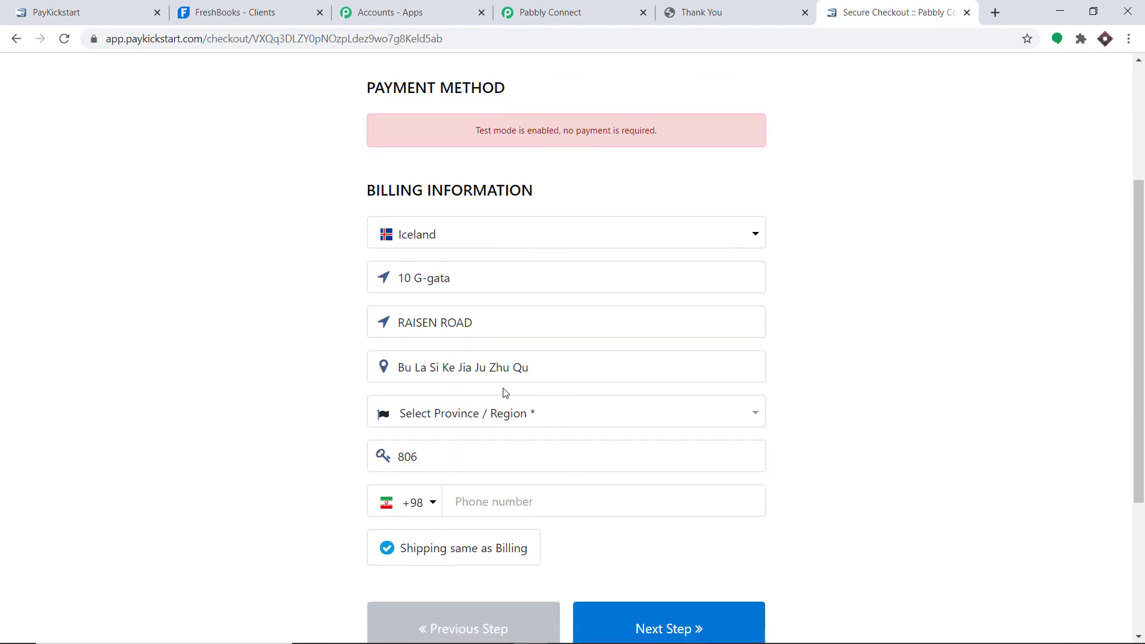
left_click(496, 414)
left_click(448, 321)
scroll(460, 346, "down", 1)
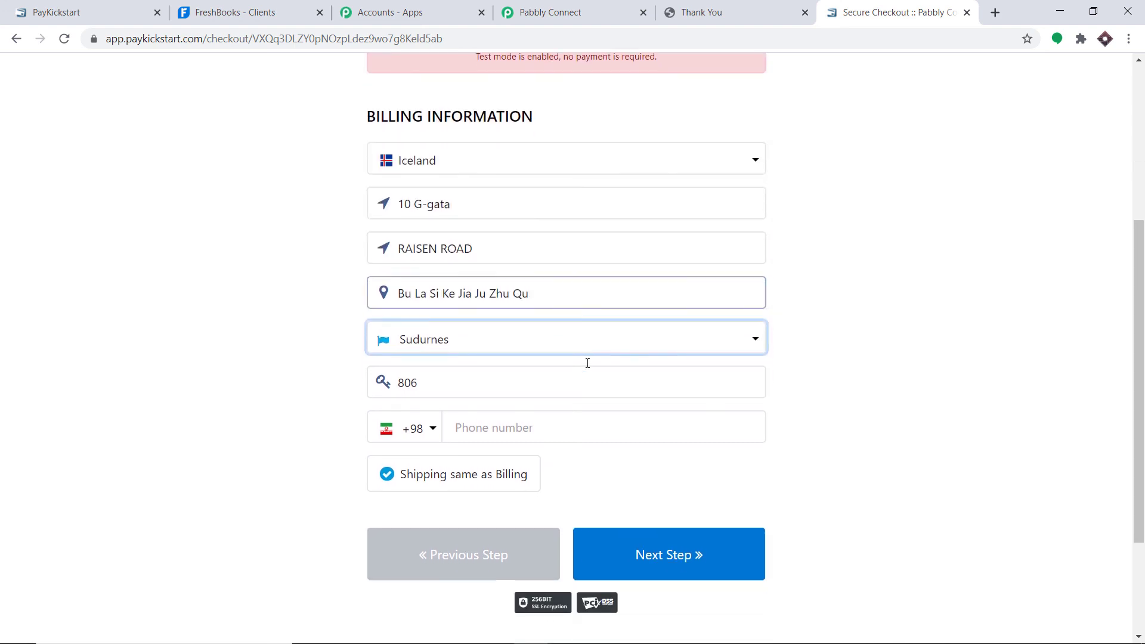
left_click(460, 381)
- Enter the phone number with the Iceland +354 dial code and complete the test purchase
left_click(521, 427)
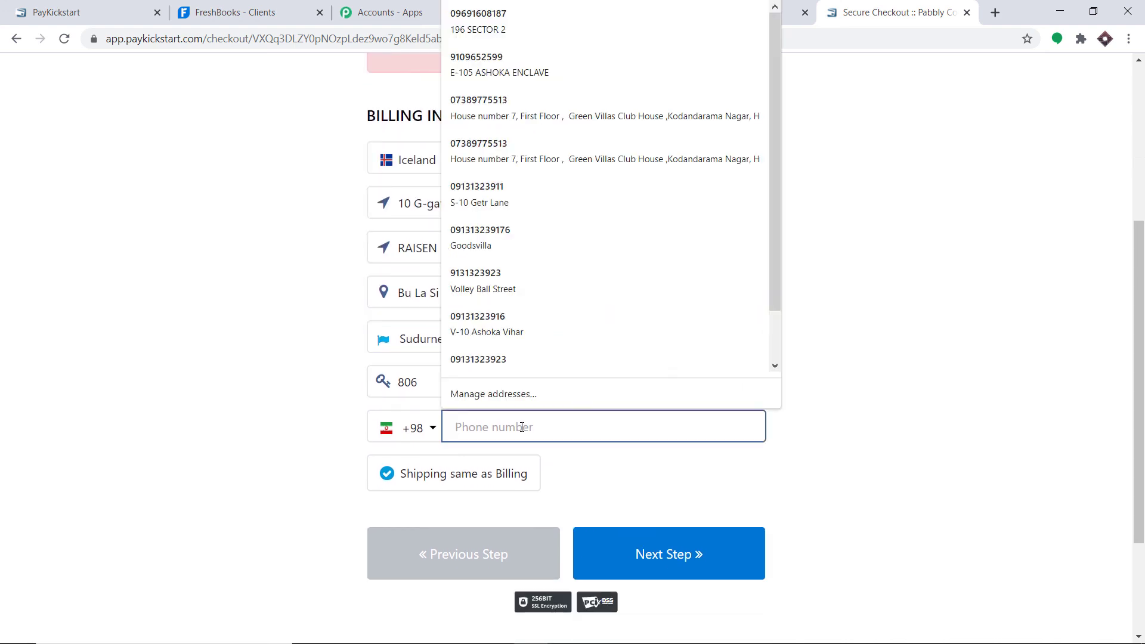
type("0")
key("BackSpace")
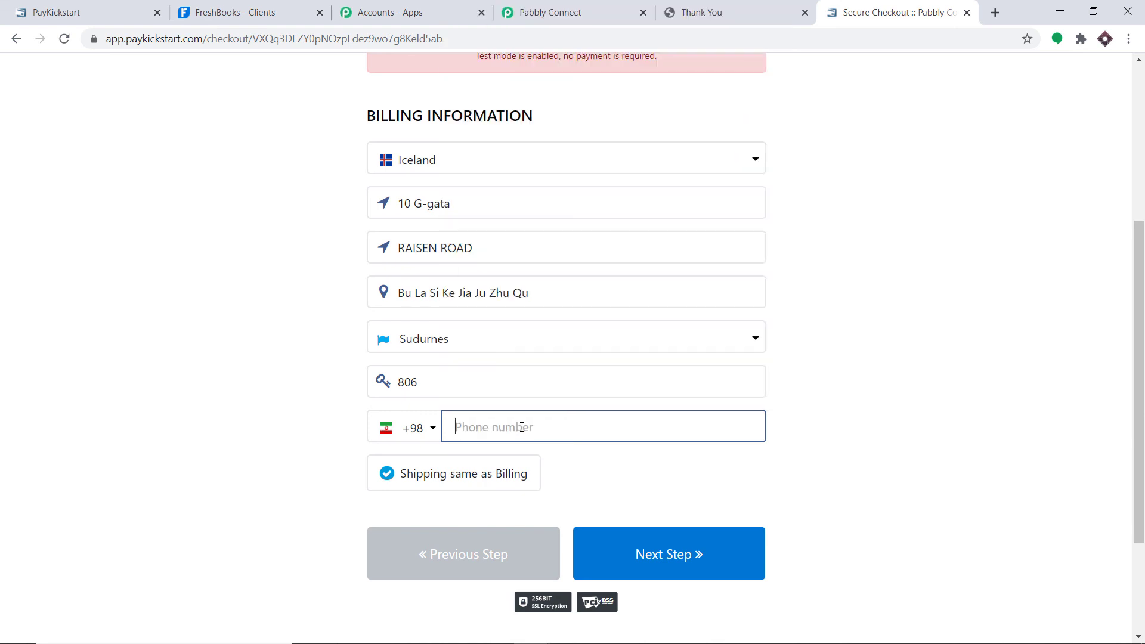
left_click(415, 428)
type("ic")
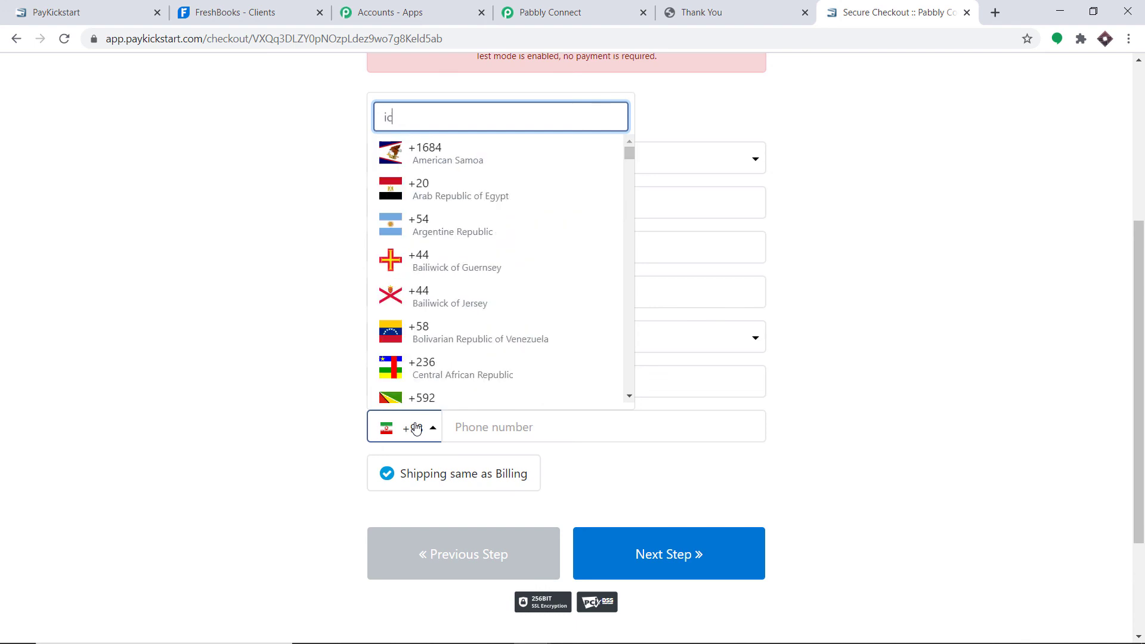
type("e")
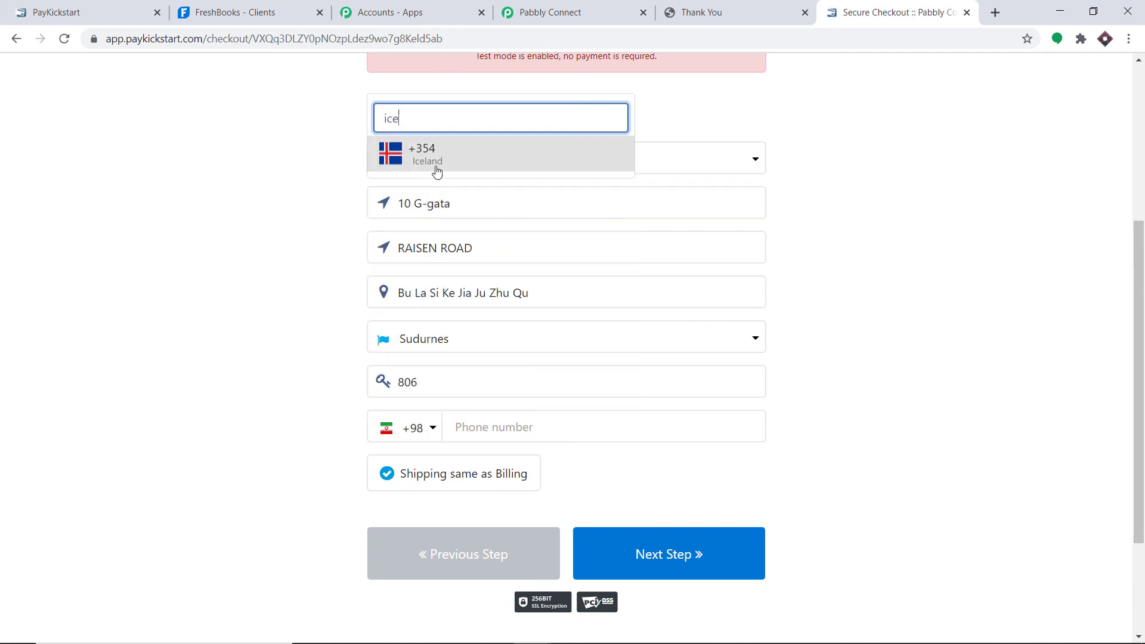
left_click(435, 168)
left_click(489, 429)
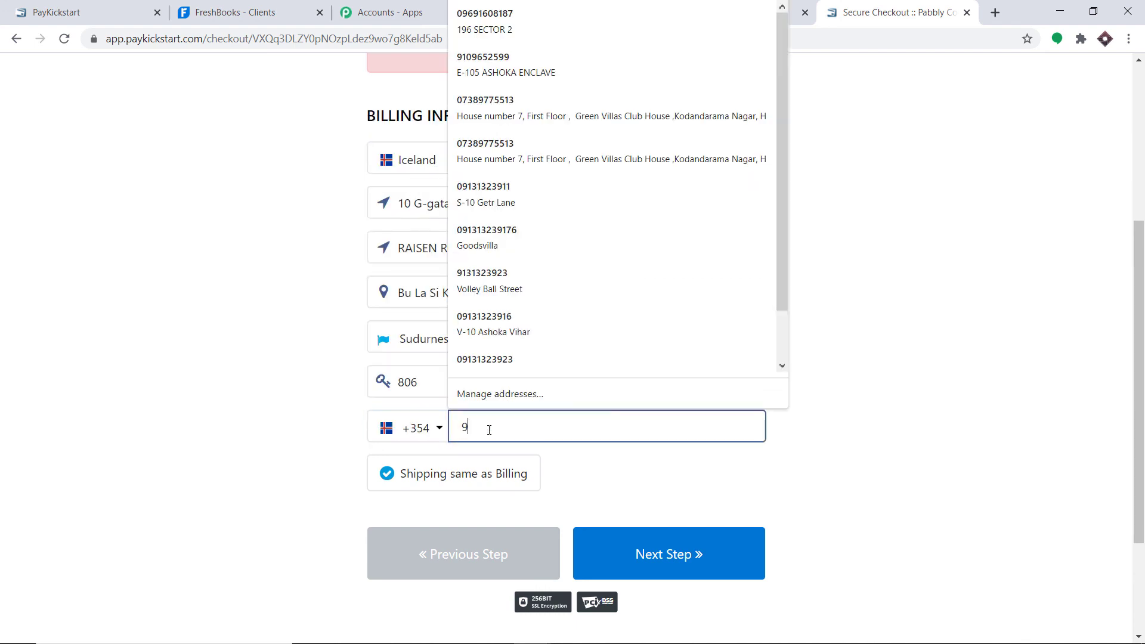
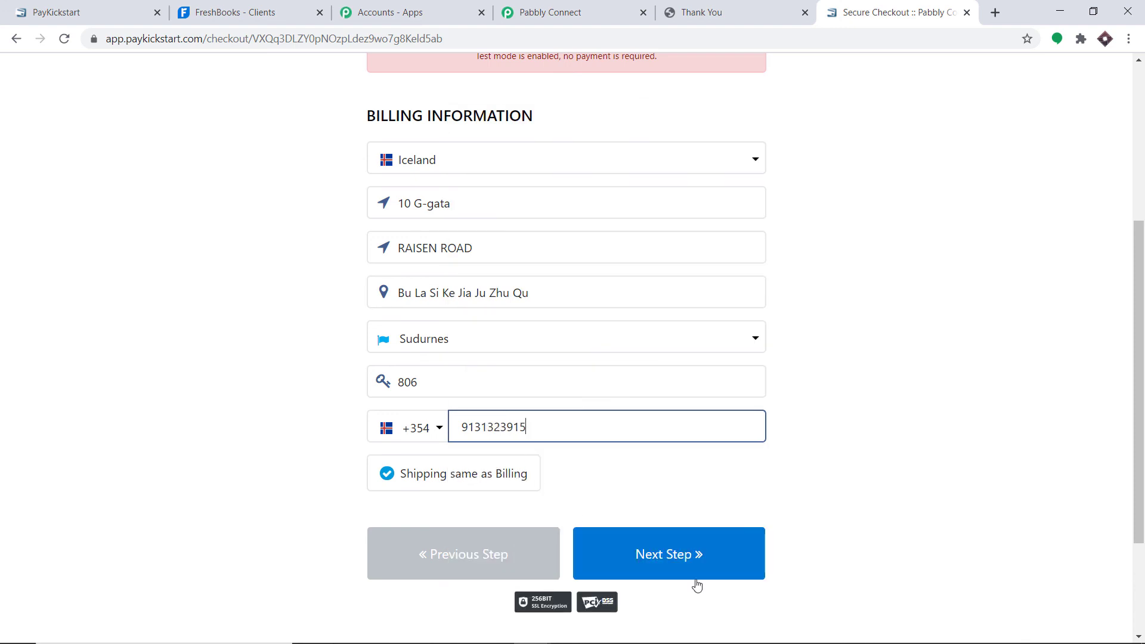
left_click(690, 555)
left_click(612, 444)
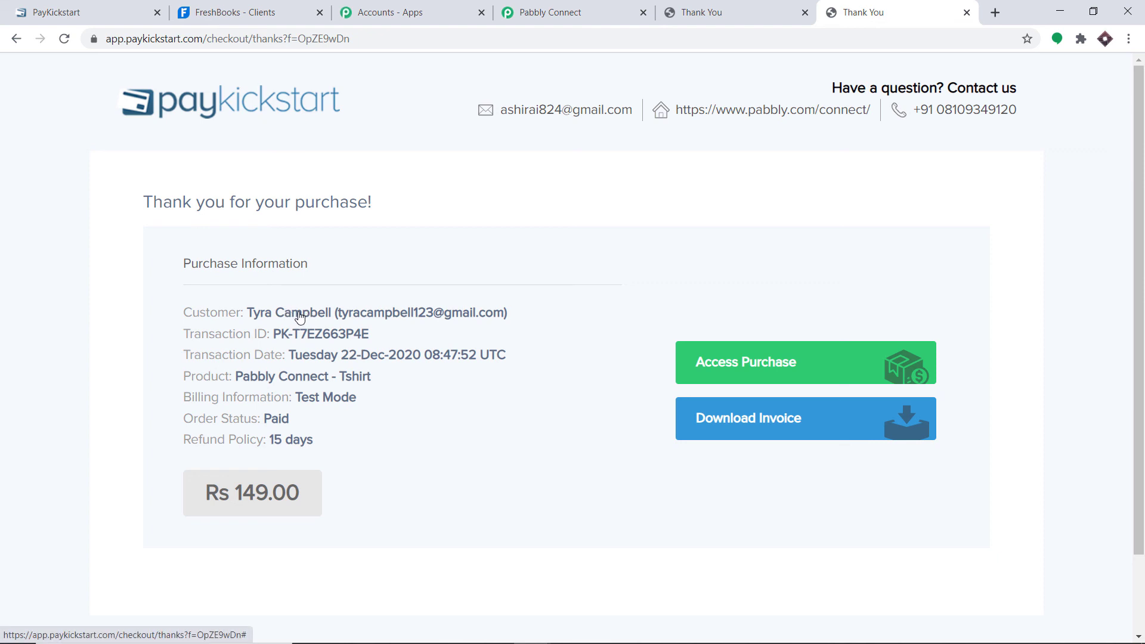
- Switch to the FreshBooks Clients tab and reload it to look for the new client
left_click(257, 12)
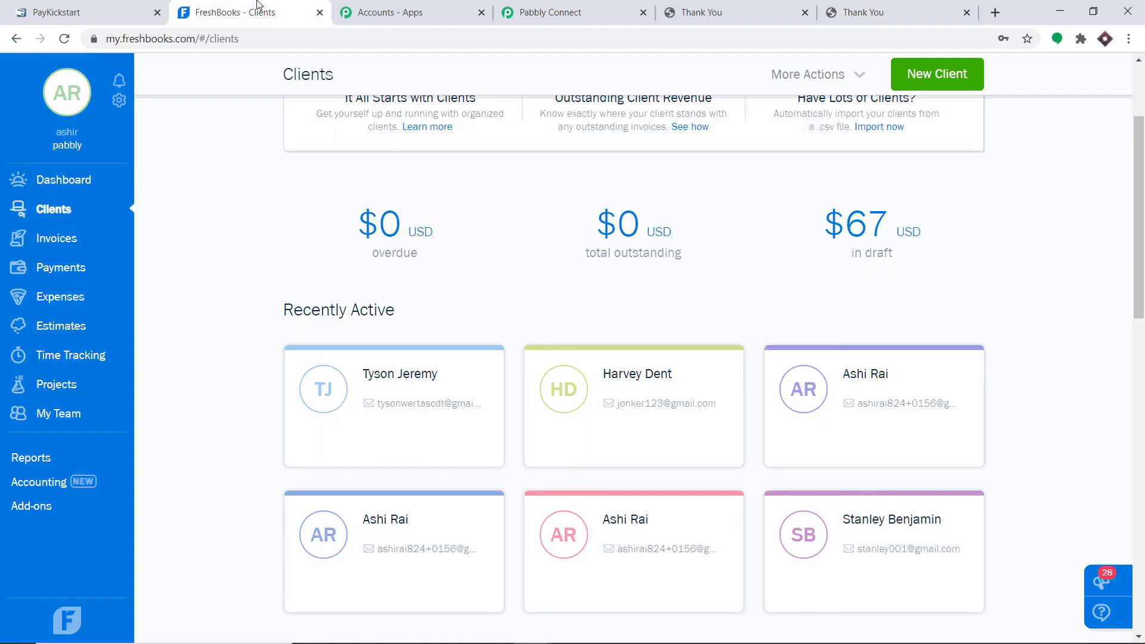
left_click(63, 40)
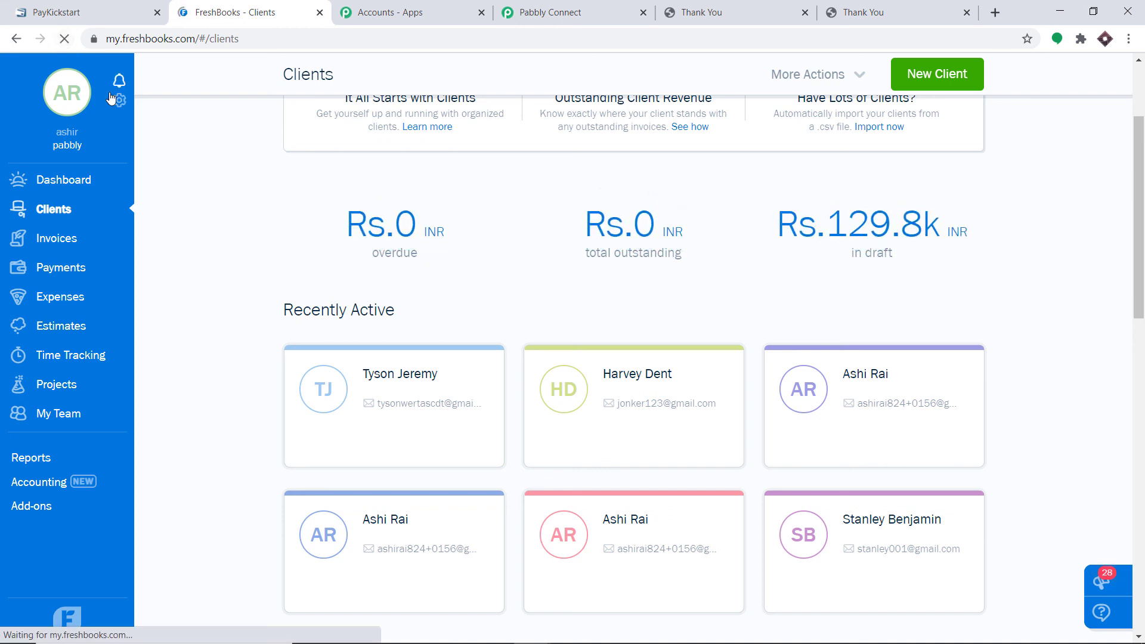